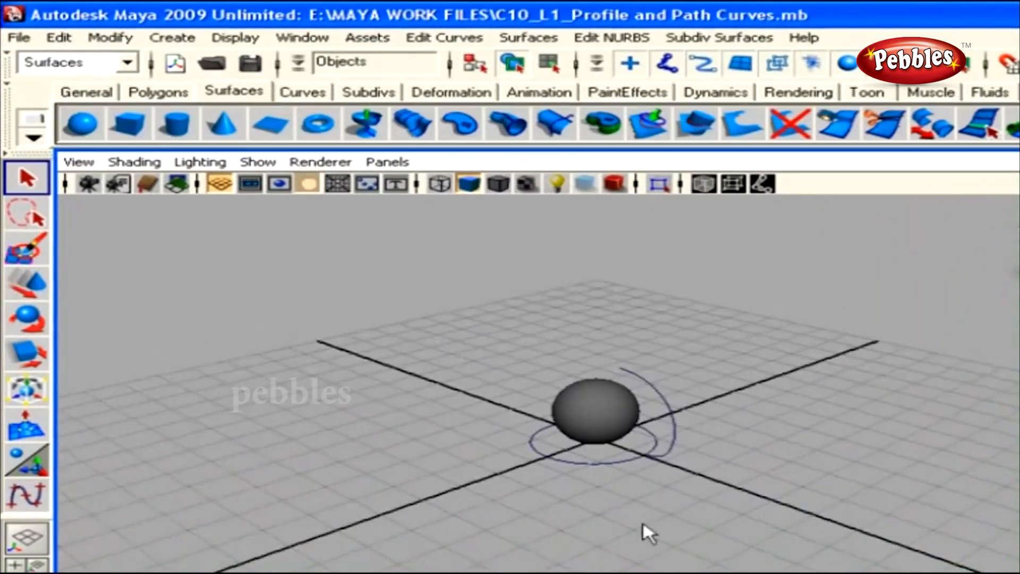
Lower the camera, glance at the curve-editing menu without choosing anything, and select the arc curve and then the sphere
left_click_drag(613, 529, 682, 504, "alt")
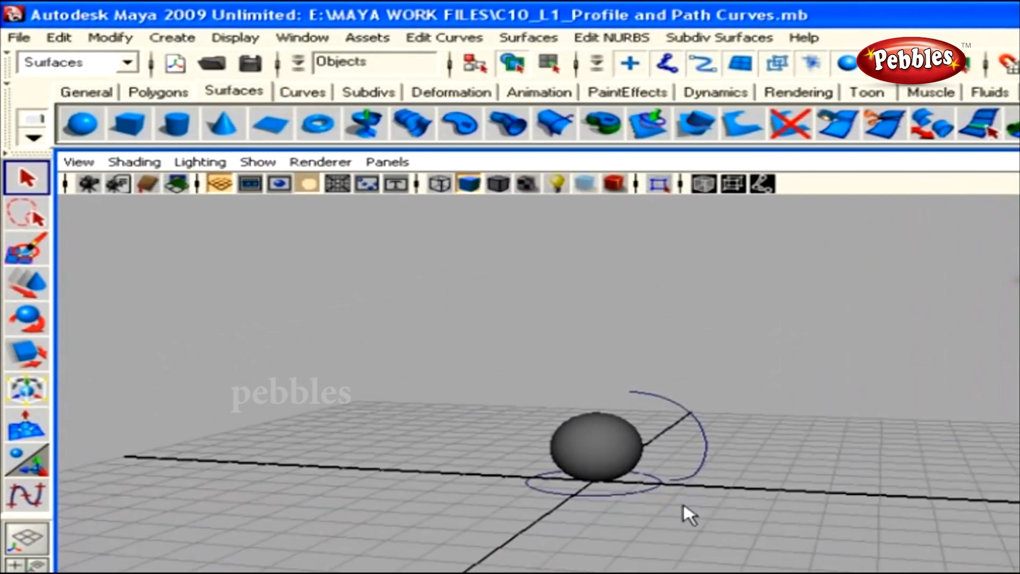
left_click(444, 37)
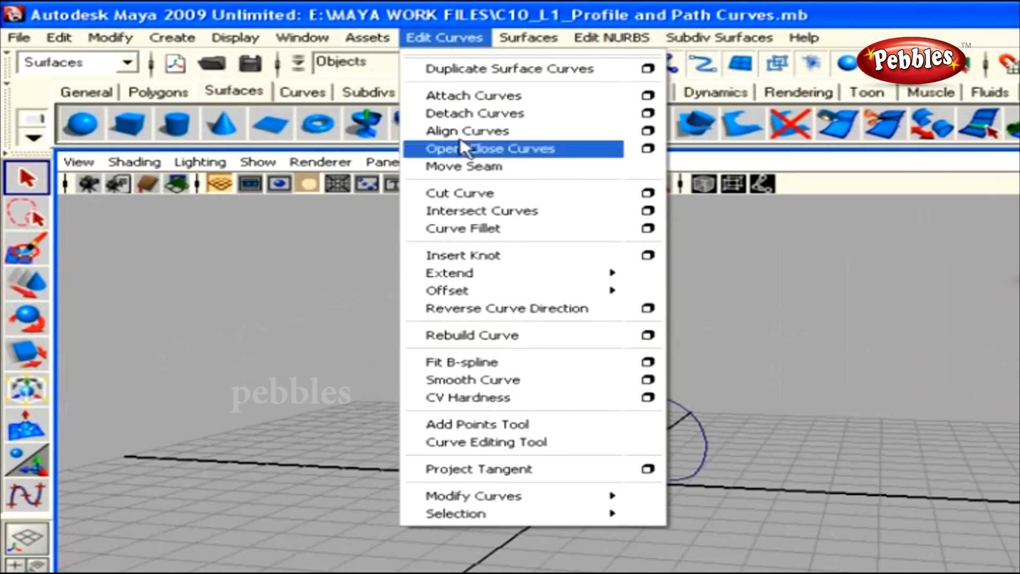
key("Escape")
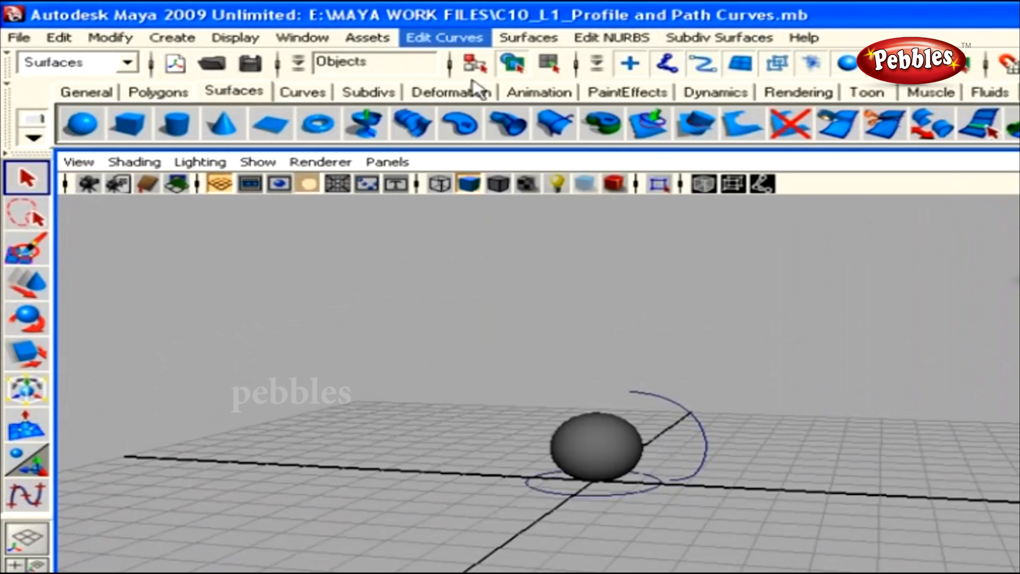
left_click(685, 427)
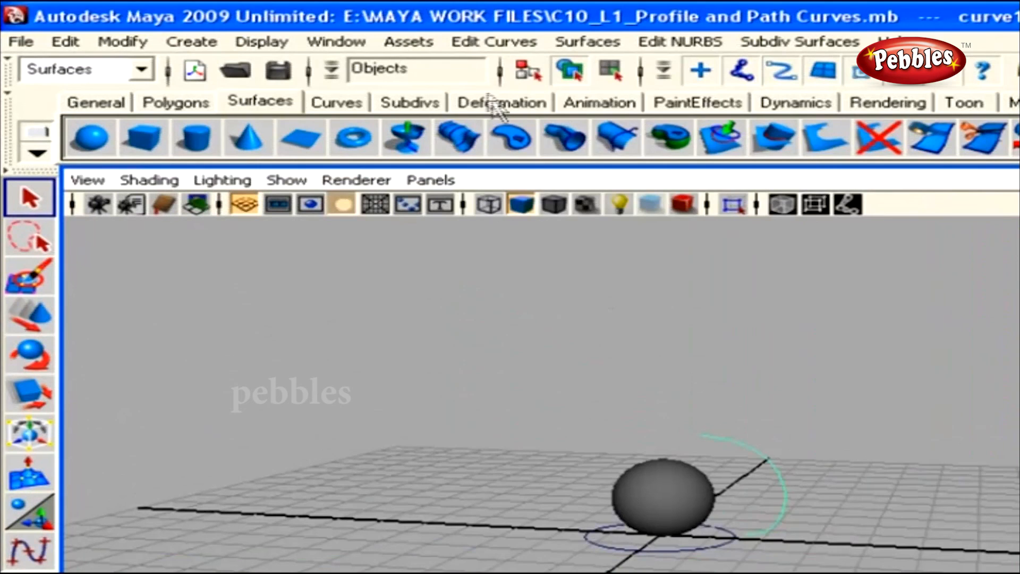
left_click(311, 30)
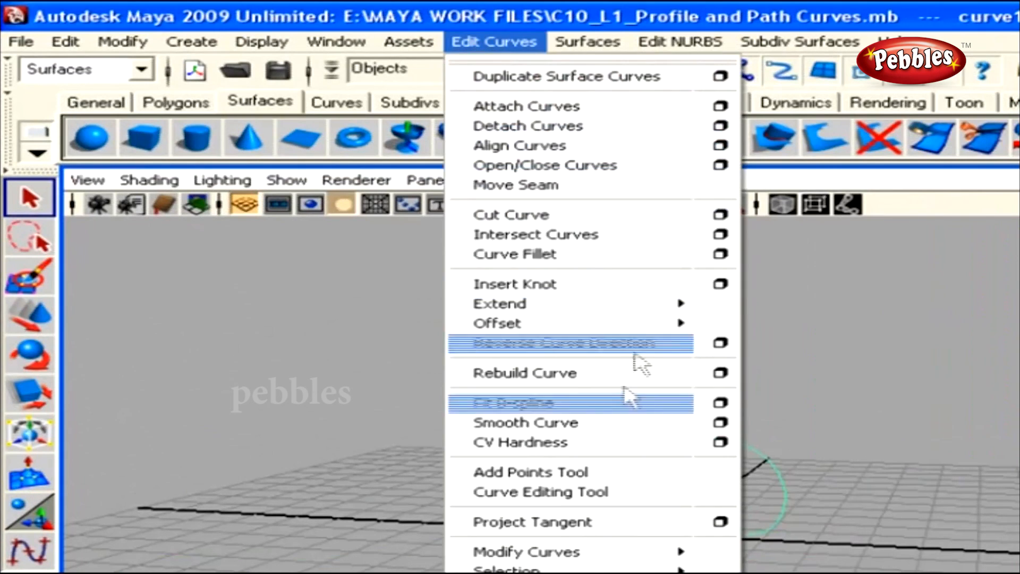
left_click(589, 162)
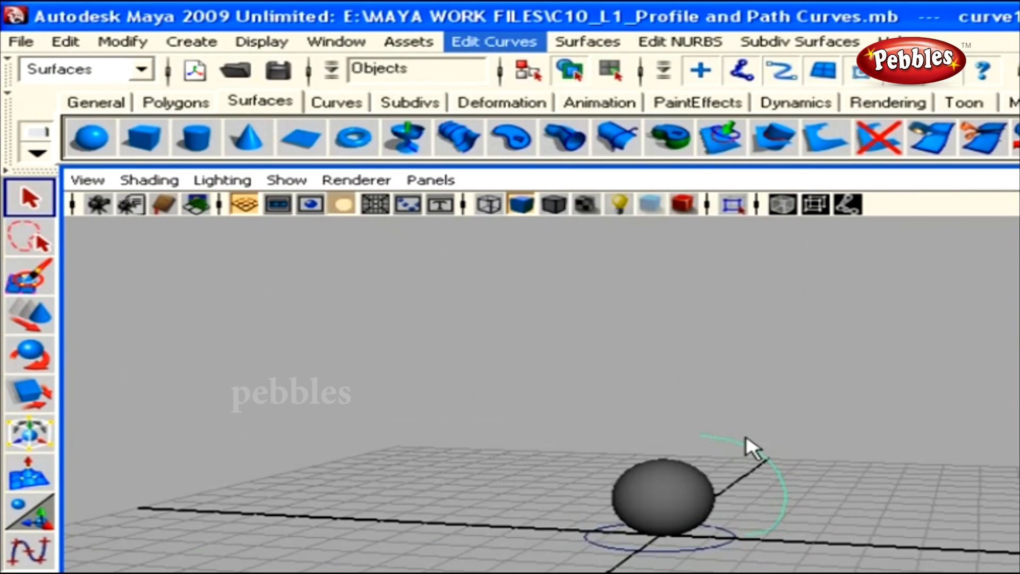
right_click_drag(747, 441, 897, 568, "alt")
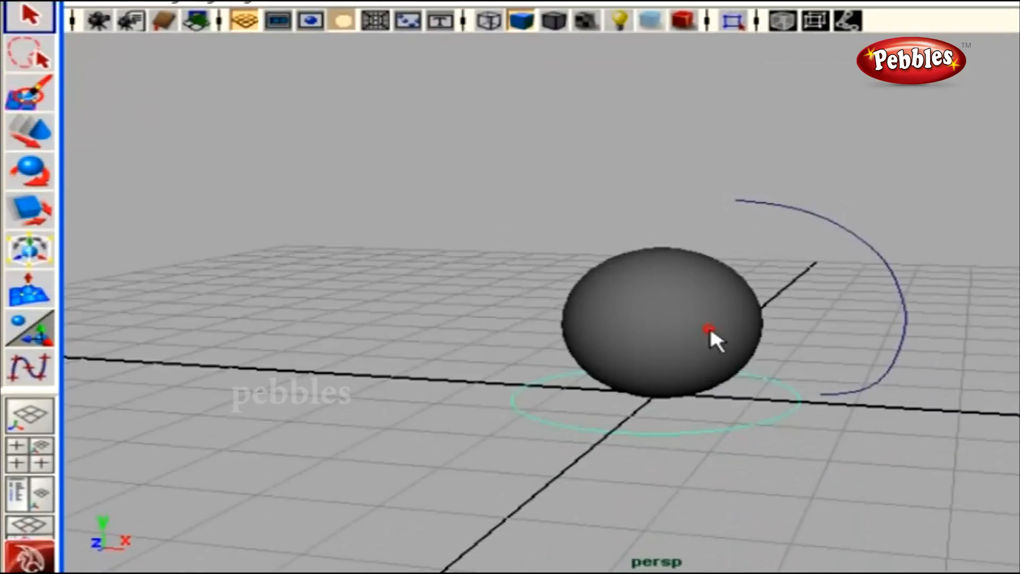
left_click(708, 461)
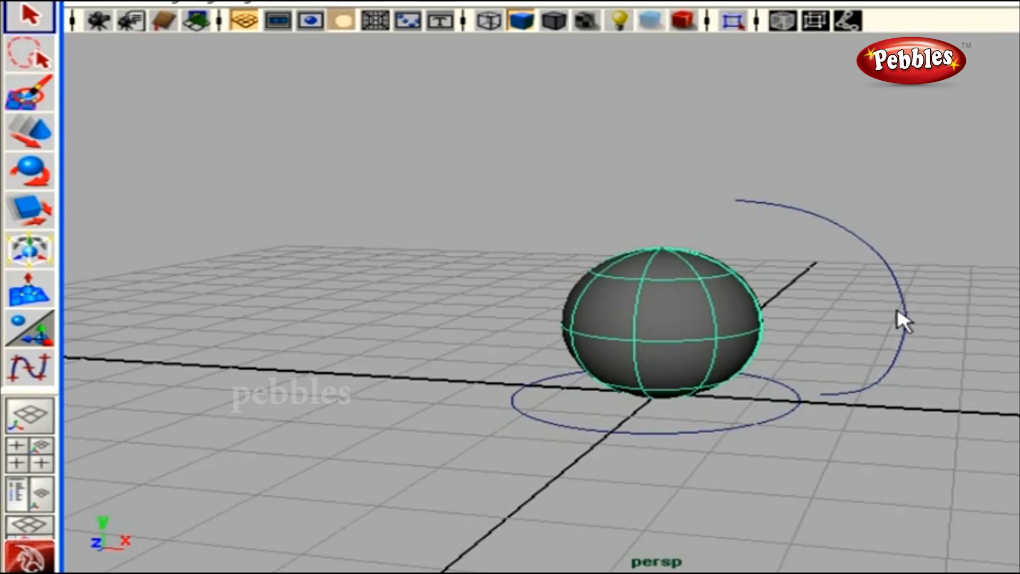
Display the control vertices of the arc curve and the sphere, then select the arc and ground circle
right_click_drag(901, 305, 836, 311)
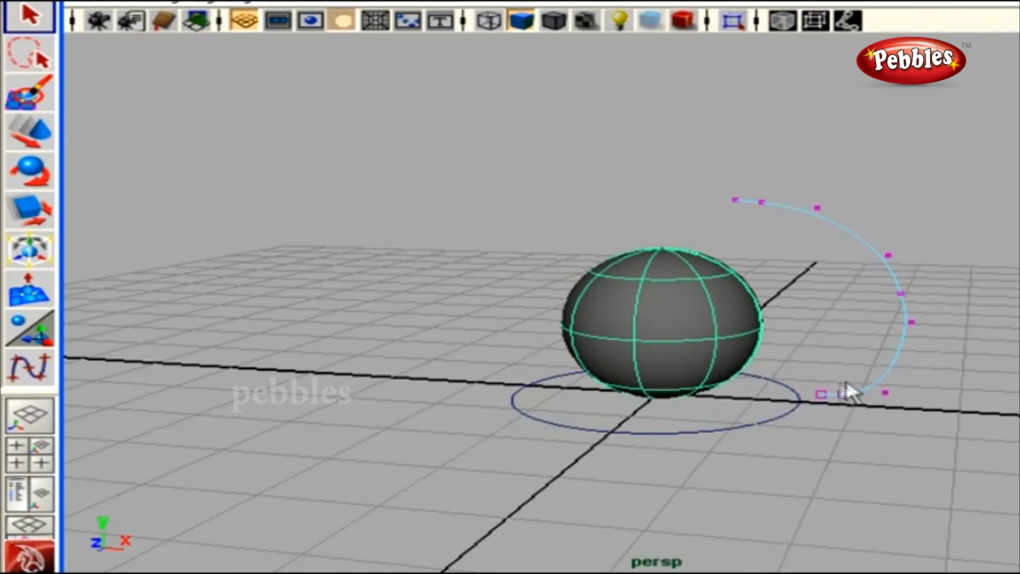
right_click_drag(696, 321, 619, 312)
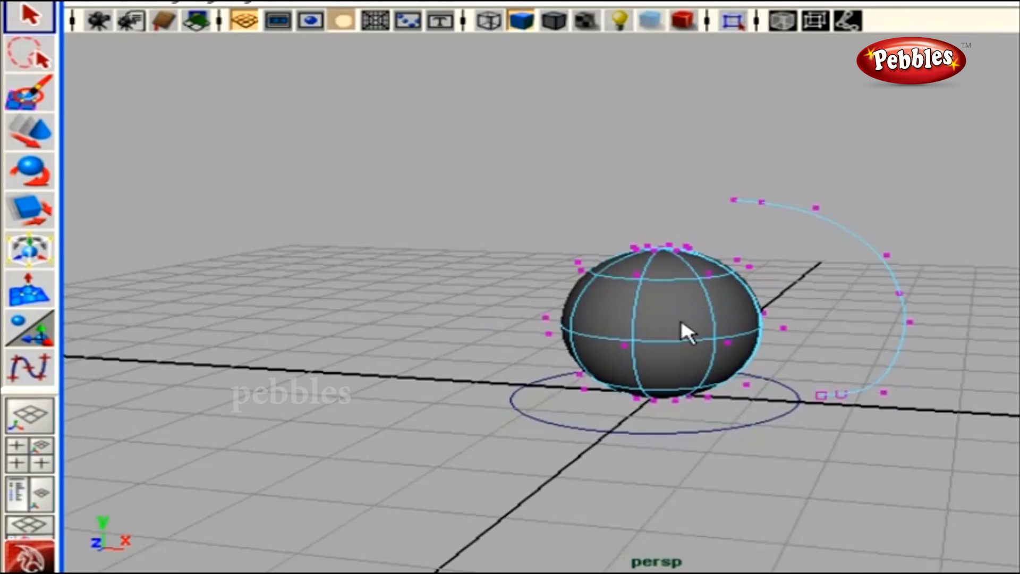
right_click_drag(903, 348, 951, 321)
left_click(815, 367)
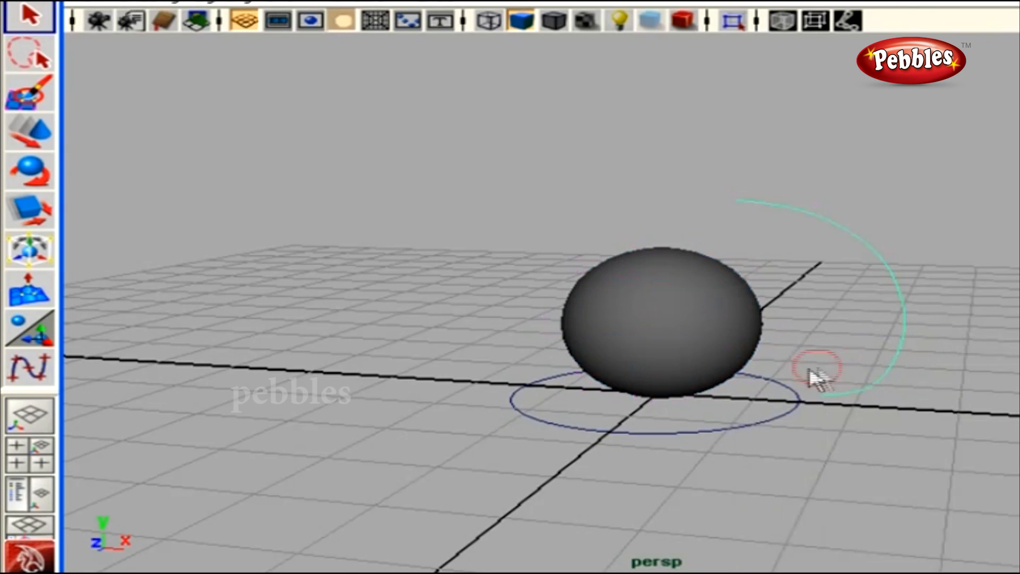
left_click(759, 407)
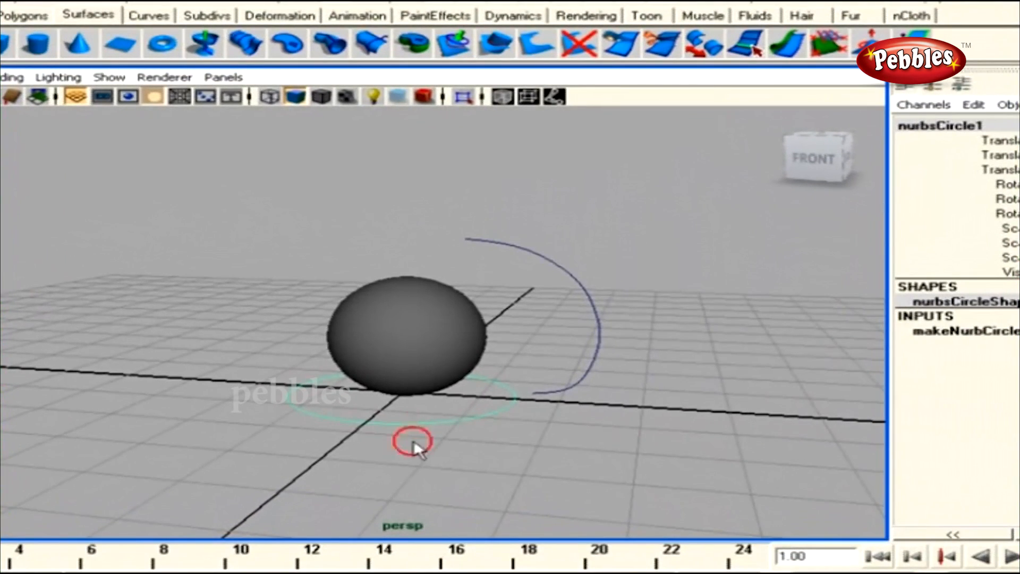
Orbit around the scene selecting the sphere, arc curve and ground circle, then deselect everything
scroll(413, 379, "up", 3)
left_click(325, 382)
left_click_drag(326, 381, 287, 373, "alt")
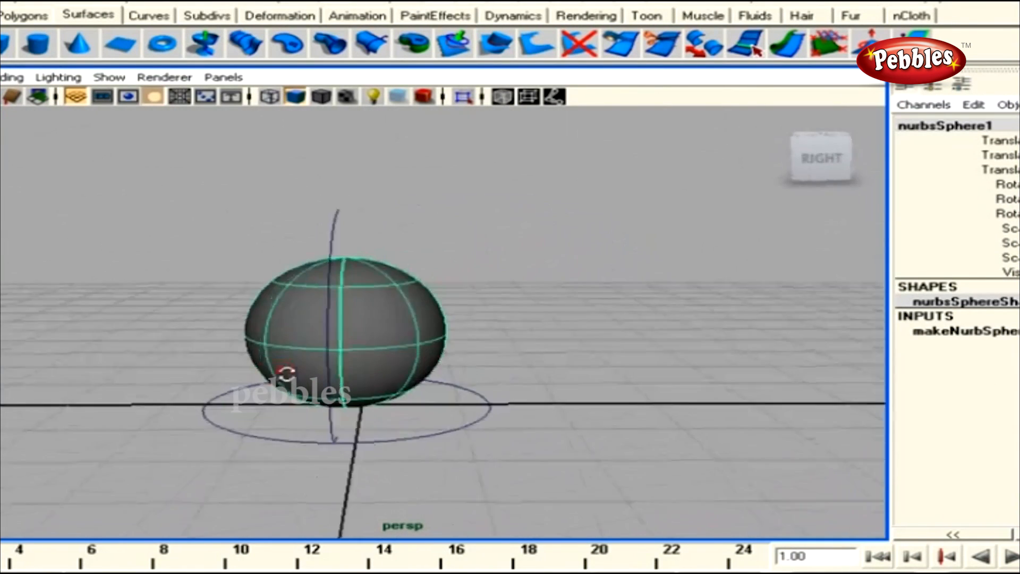
left_click_drag(496, 326, 448, 408, "alt")
left_click(605, 373)
left_click_drag(585, 394, 596, 351, "alt")
scroll(553, 410, "up", 2)
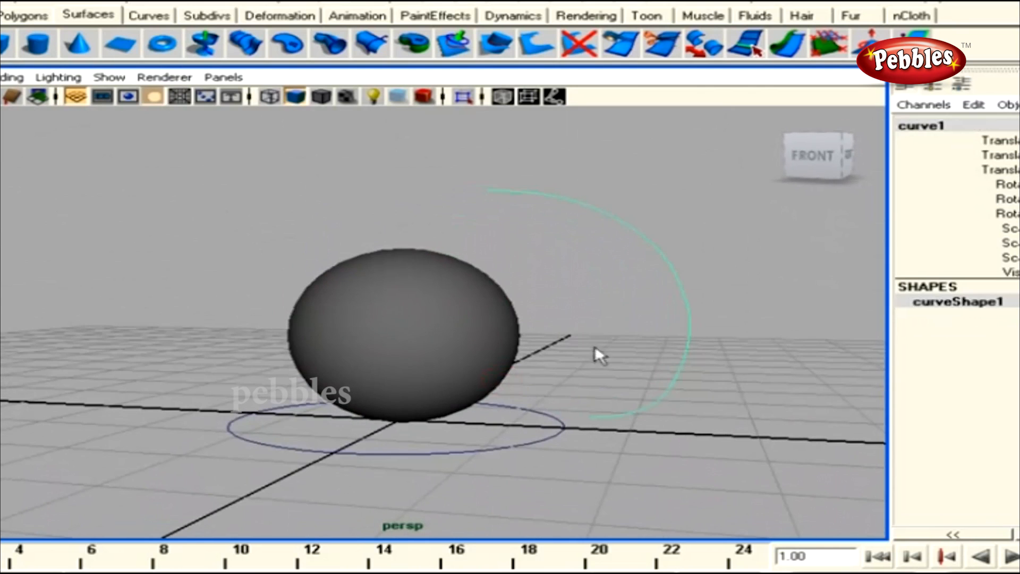
left_click(429, 396)
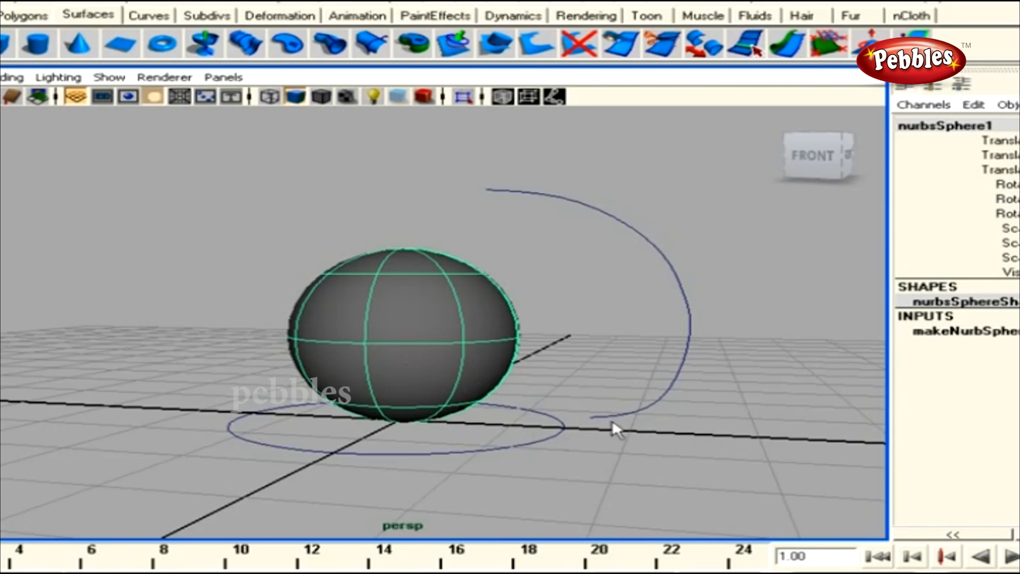
left_click_drag(514, 423, 468, 402, "alt")
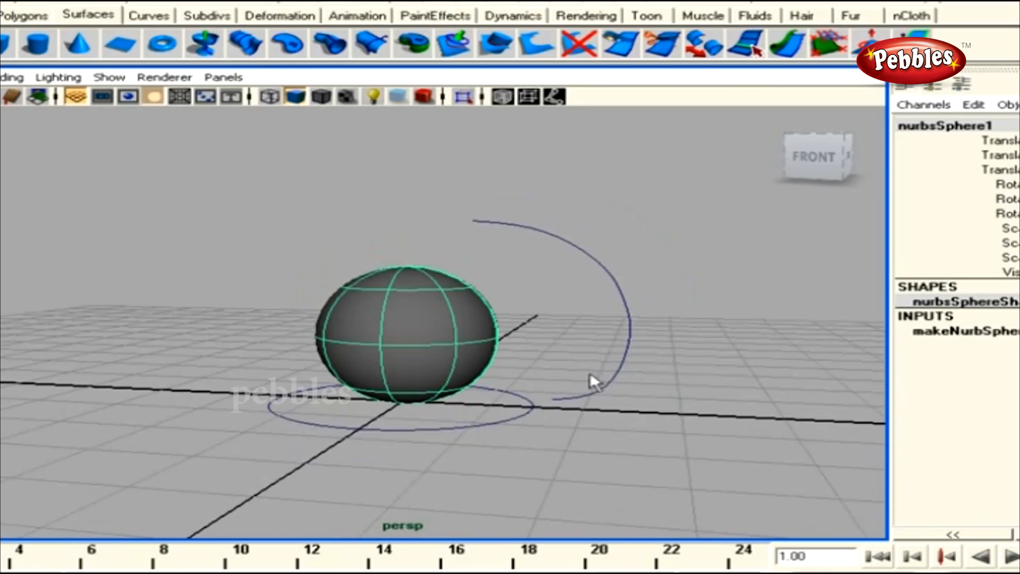
left_click(589, 394)
left_click(501, 421)
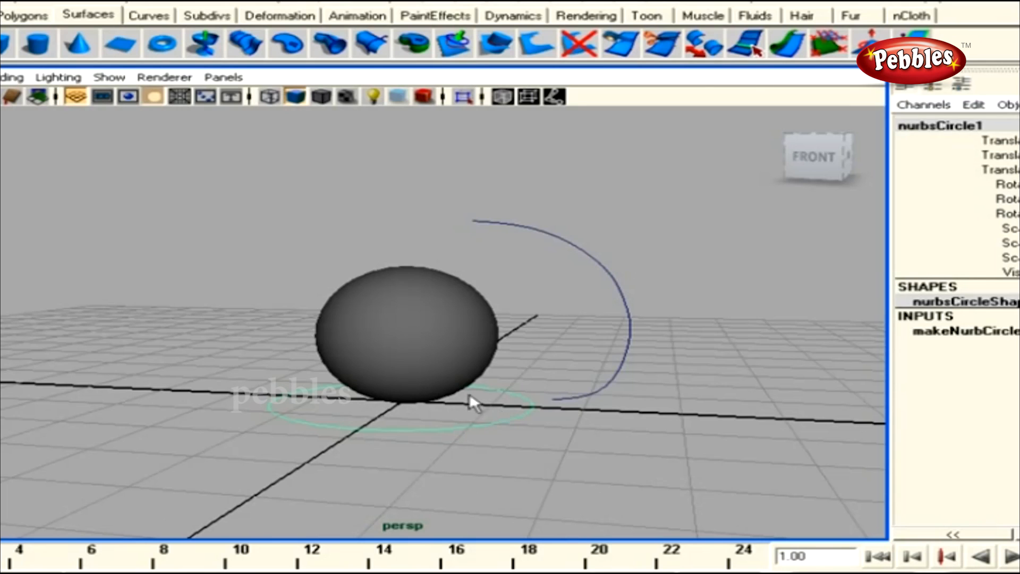
mouse_move(485, 403)
left_mouse_down("alt")
mouse_move(444, 409)
mouse_move(468, 415)
left_mouse_up("alt")
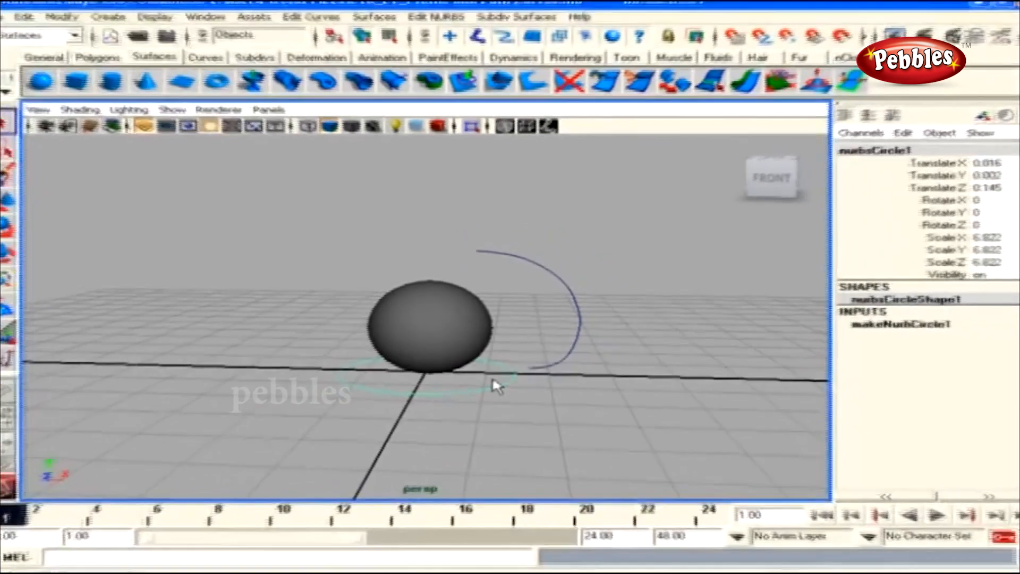
left_click(498, 394)
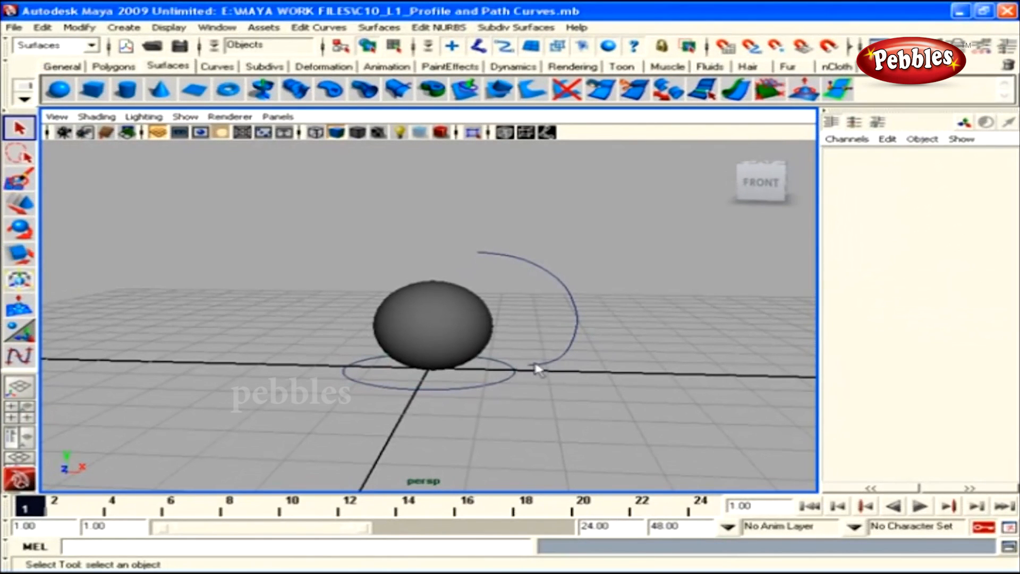
Marquee-select the sphere and both curves, delete them, and switch to the Curves shelf
left_click_drag(362, 231, 586, 395)
key("Delete")
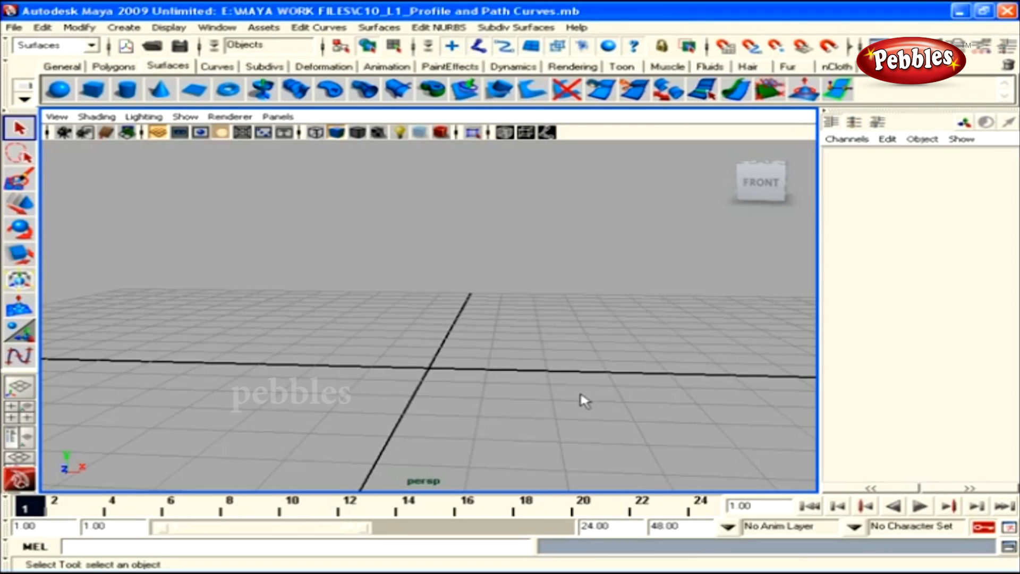
left_click(217, 65)
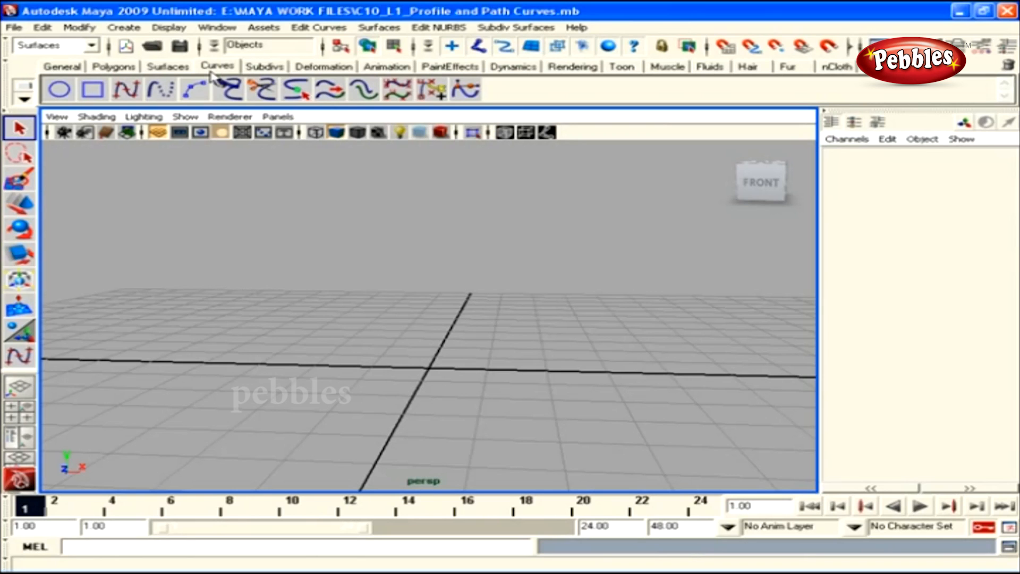
Create a NURBS circle at the origin and orbit in for a closer, downward look
left_click(57, 90)
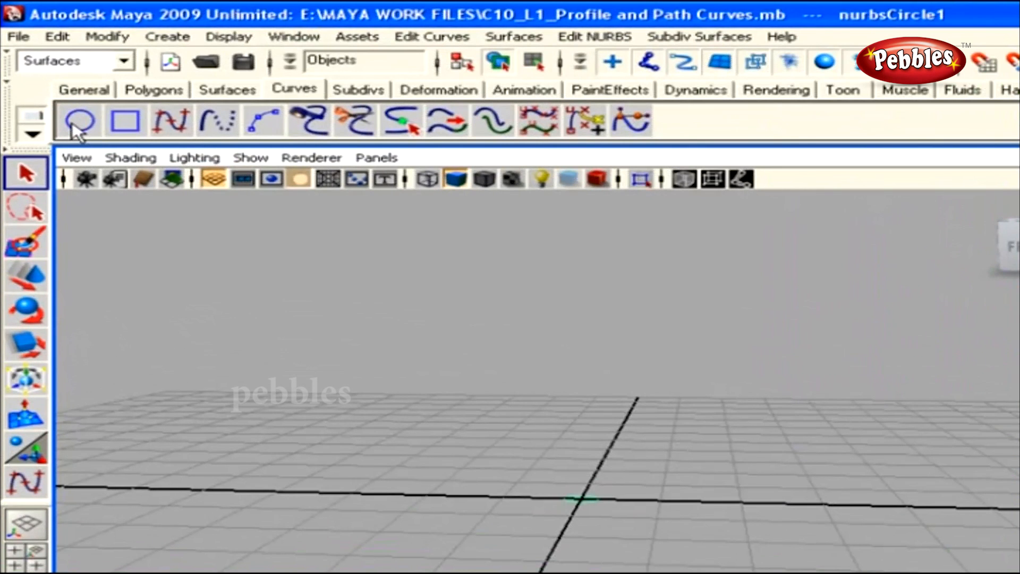
right_click_drag(422, 380, 676, 537, "alt")
left_click_drag(670, 518, 630, 518, "alt")
left_click_drag(568, 505, 606, 514, "alt")
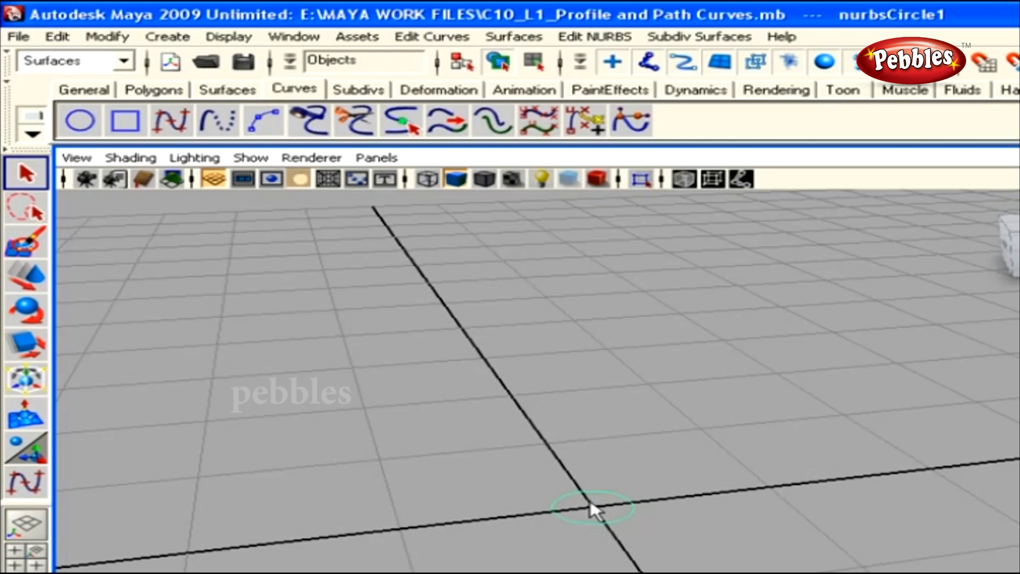
Switch to the orthographic side view through the hotbox, frame it, and pick the CV Curve tool
key("space")
left_click_drag(590, 499, 683, 504)
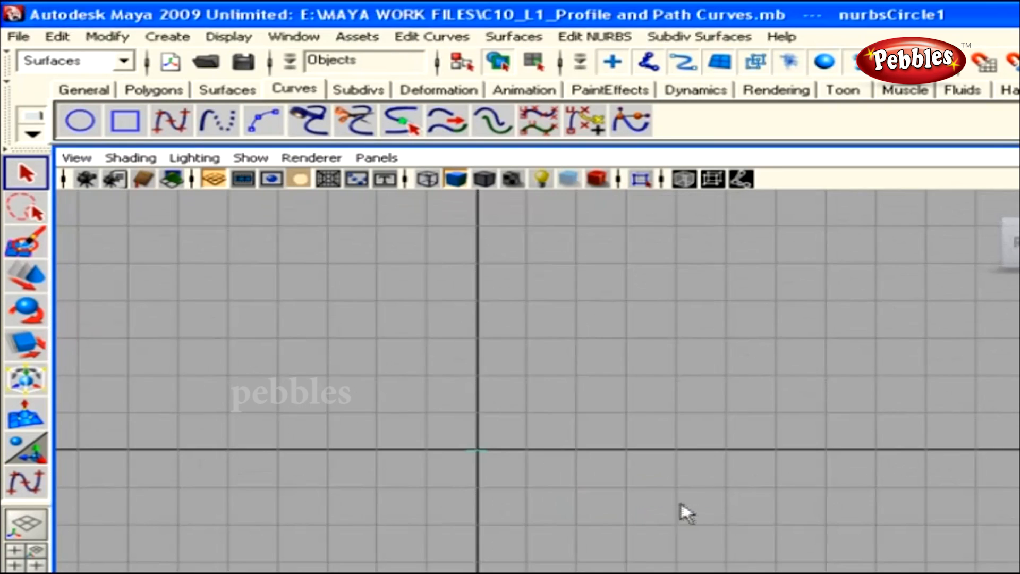
right_click_drag(569, 470, 704, 494, "alt")
middle_click_drag(706, 499, 767, 505, "alt")
left_click(171, 119)
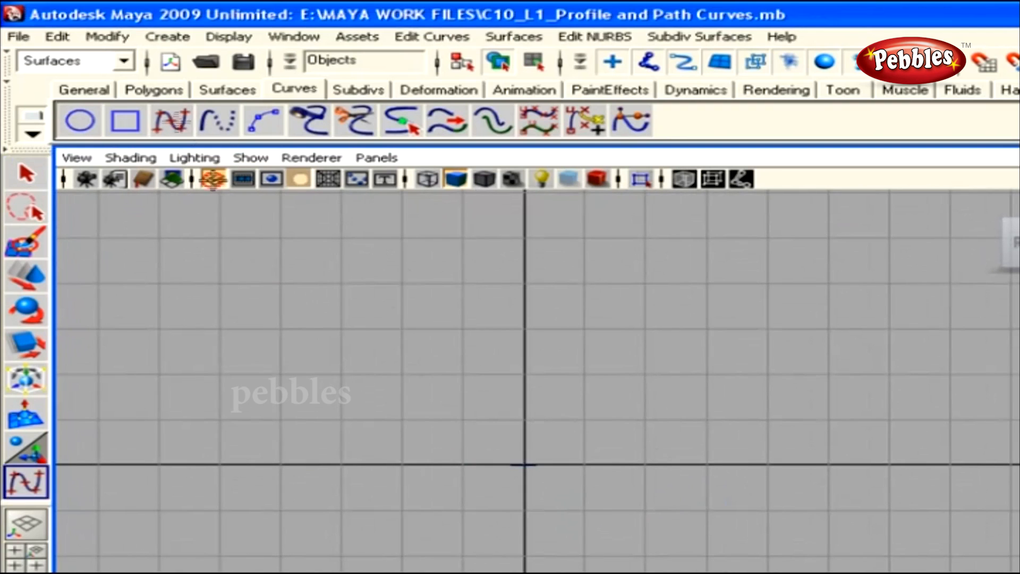
Draw a six-point path curve rising vertically from the origin and bending right at the top
left_click(526, 455)
left_click(526, 402)
left_click(532, 342)
left_click(540, 262)
left_click(553, 242)
left_click(598, 225)
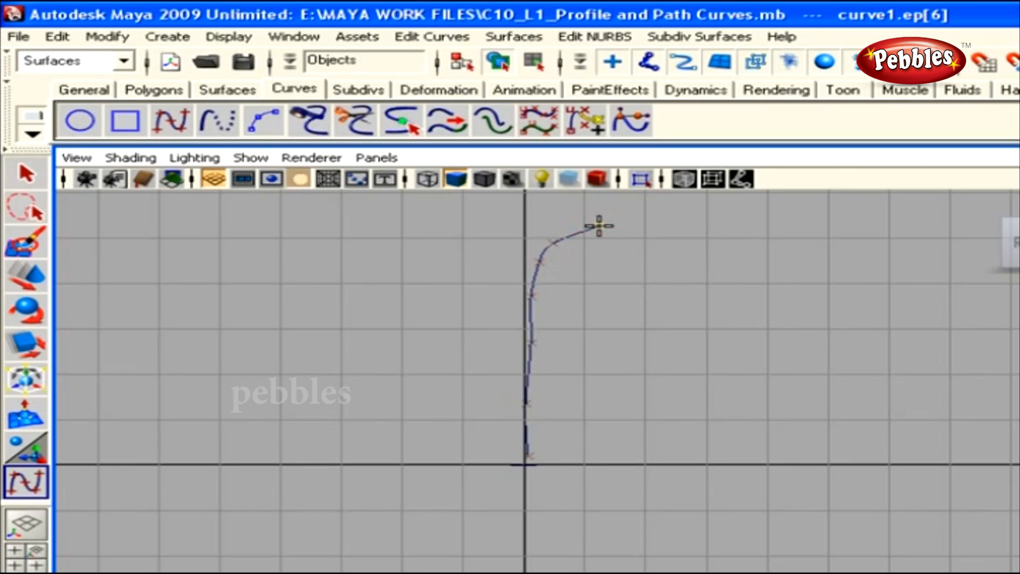
key("Return")
Switch to the perspective view and frame the circle and the whole path curve
key("space")
left_click_drag(672, 373, 669, 353)
left_click_drag(640, 414, 626, 430, "alt")
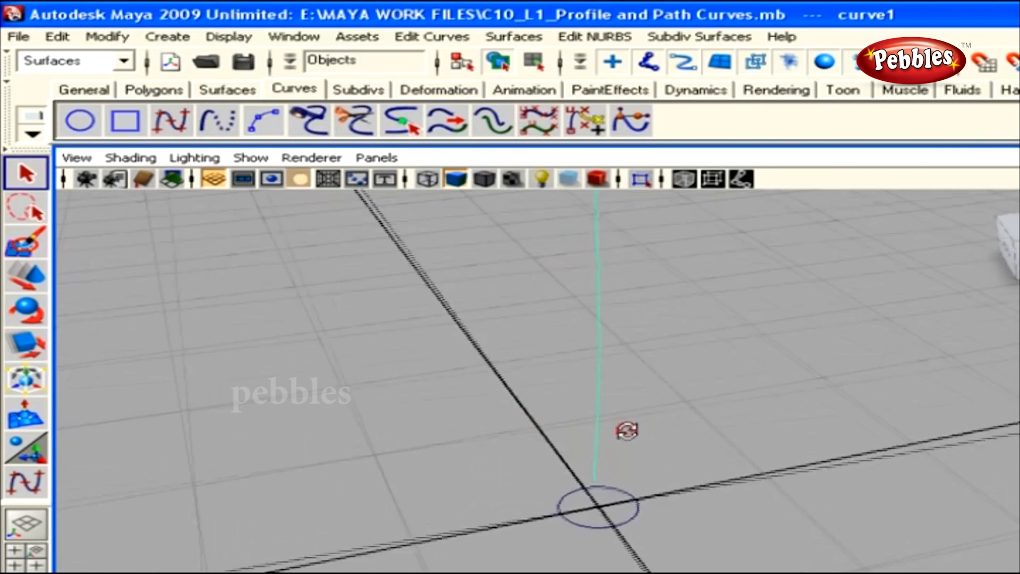
left_click(629, 513)
left_click_drag(645, 530, 781, 533, "alt")
right_click_drag(672, 529, 607, 514, "alt")
middle_click_drag(702, 483, 670, 530, "alt")
right_click_drag(670, 530, 621, 518, "alt")
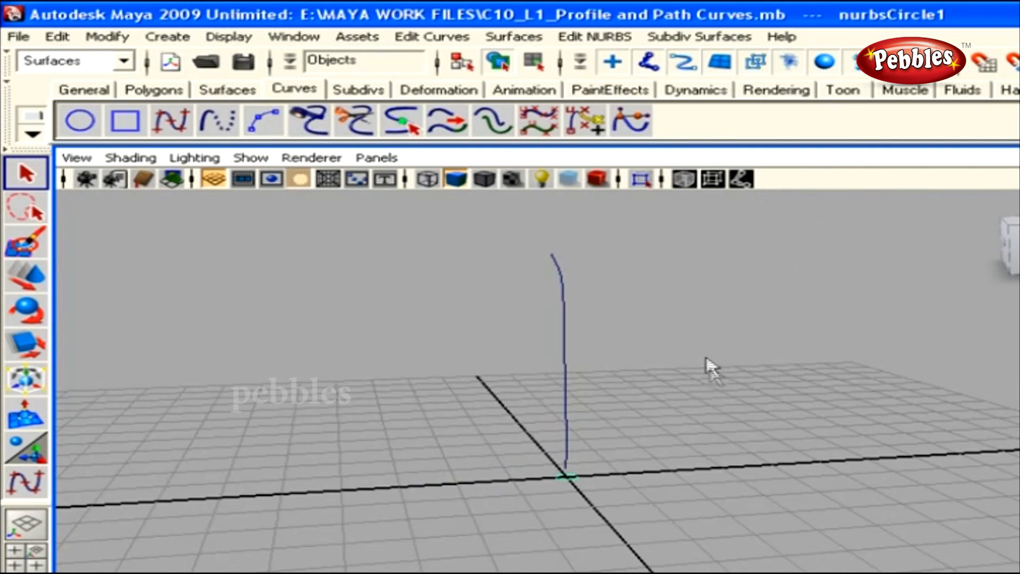
left_click(564, 357)
left_click_drag(564, 367, 621, 457, "alt")
Extrude the circle along curve1 as a Tube using reset default Extrude options
left_click(511, 38)
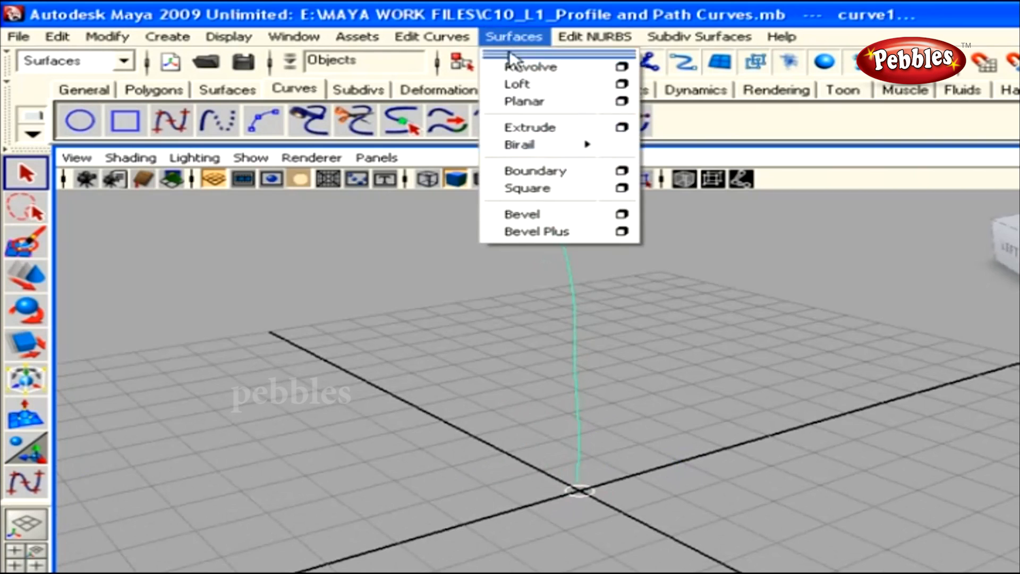
left_click(621, 128)
left_click(478, 212)
left_click(484, 254)
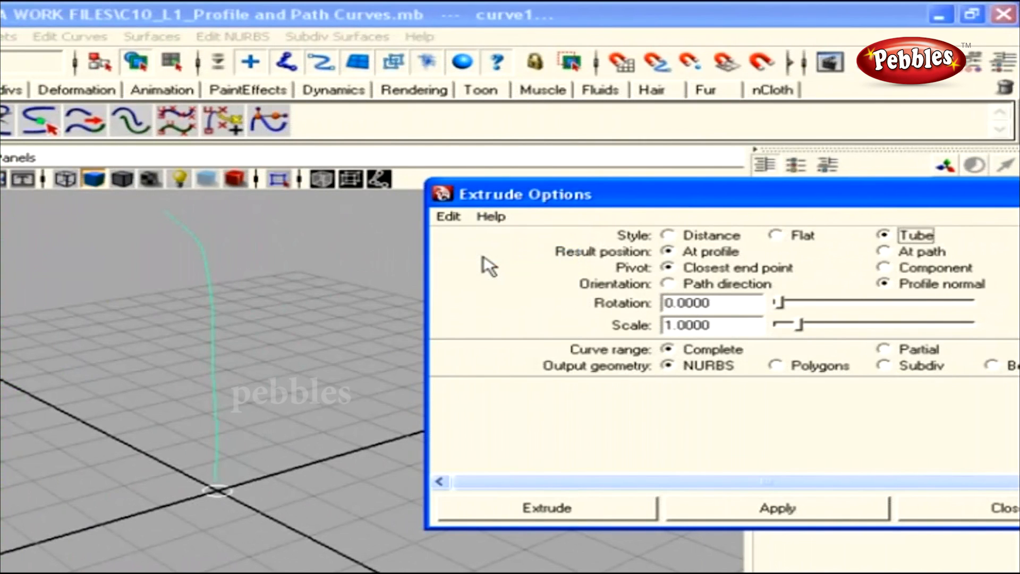
left_click(582, 516)
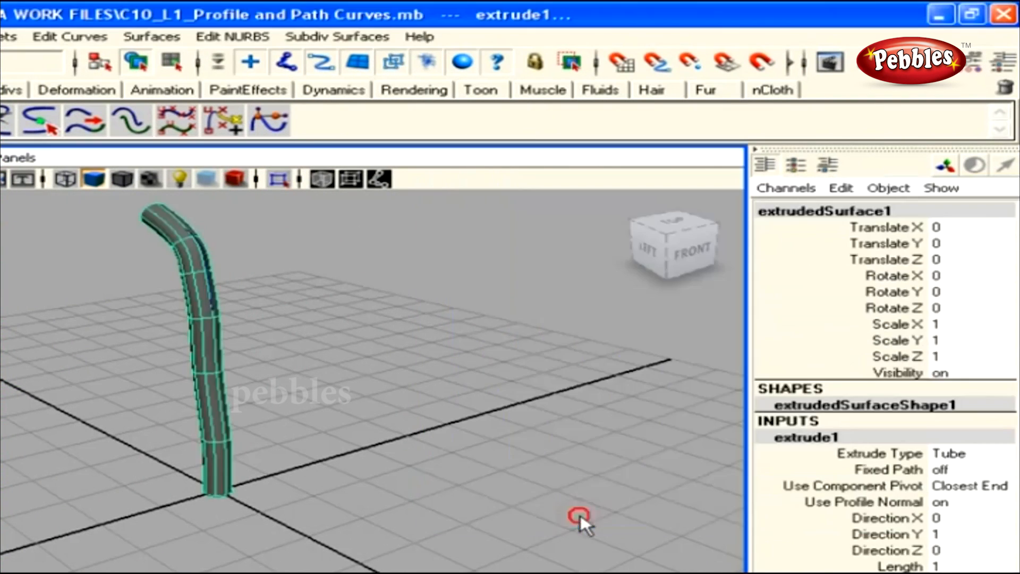
left_click_drag(488, 496, 296, 454, "alt")
With the Move tool, select the path curve and shift it along Z
key("w")
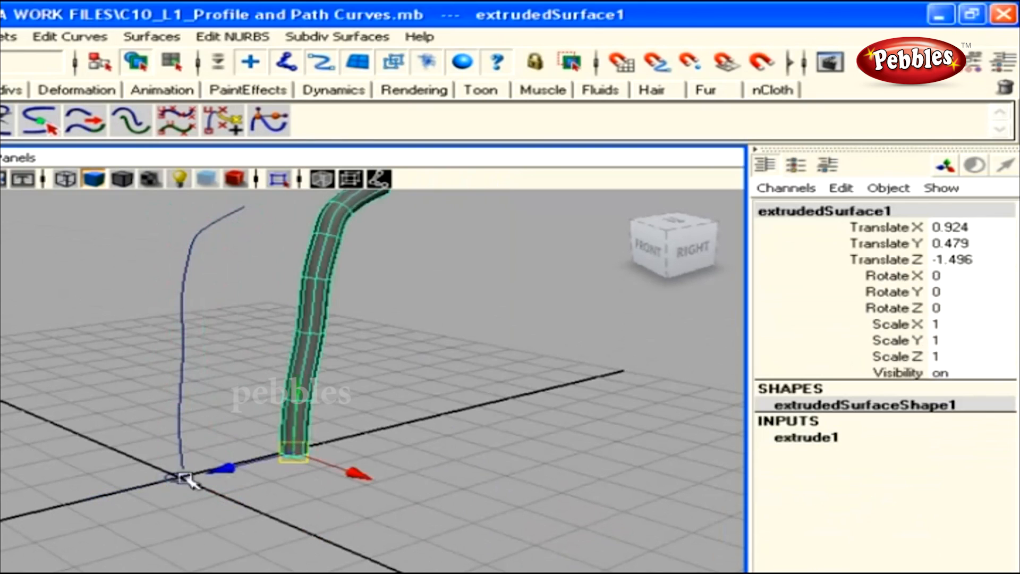
left_click(178, 455)
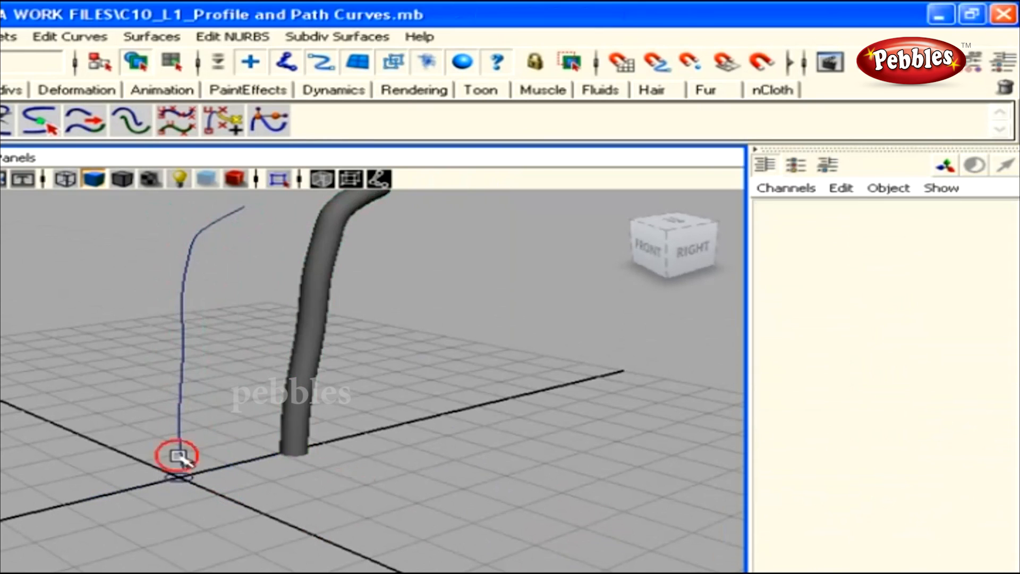
left_click_drag(177, 457, 188, 381, "alt")
left_click(156, 370)
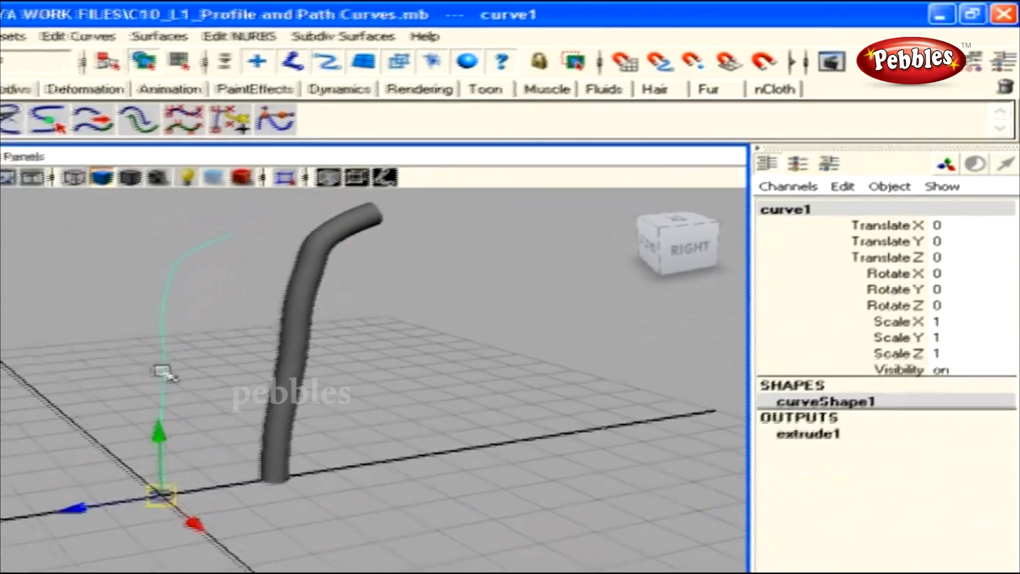
mouse_move(62, 514)
left_mouse_down()
mouse_move(36, 517)
mouse_move(72, 511)
left_mouse_up()
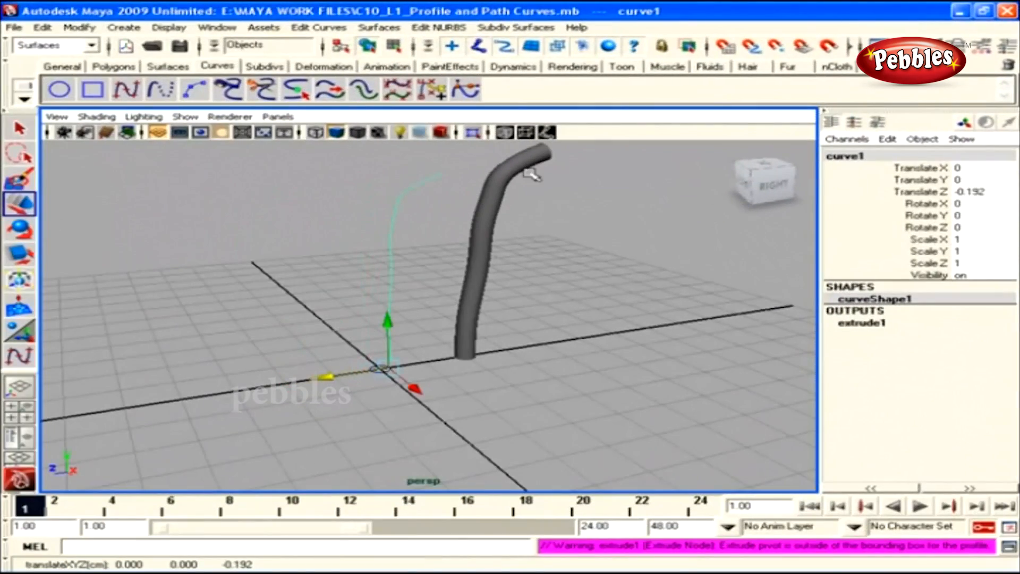
Drag one of curve1's control vertices left along X so the tube's bend follows
right_click_drag(384, 277, 294, 269)
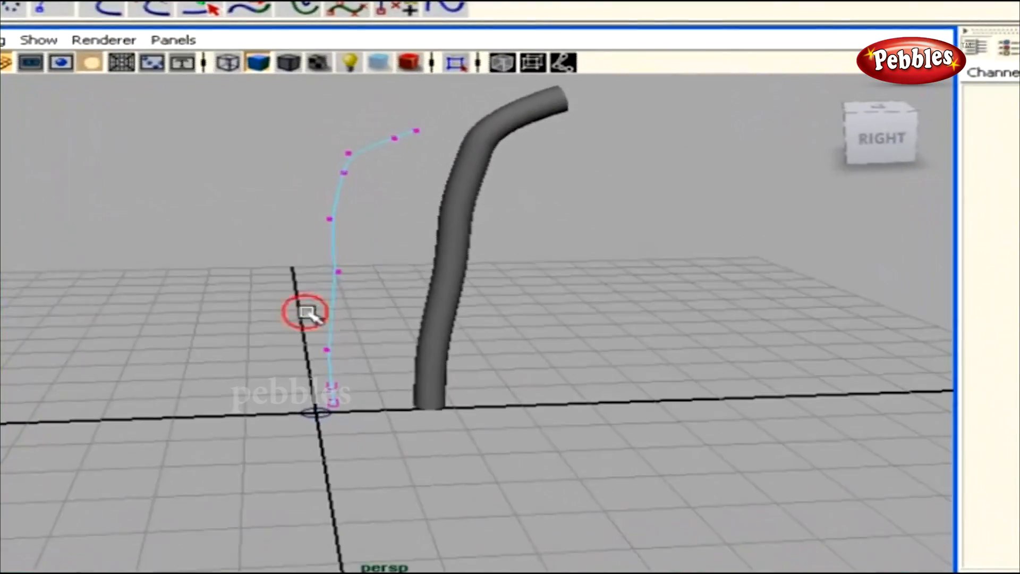
left_click_drag(305, 310, 369, 278)
left_click_drag(303, 275, 252, 274)
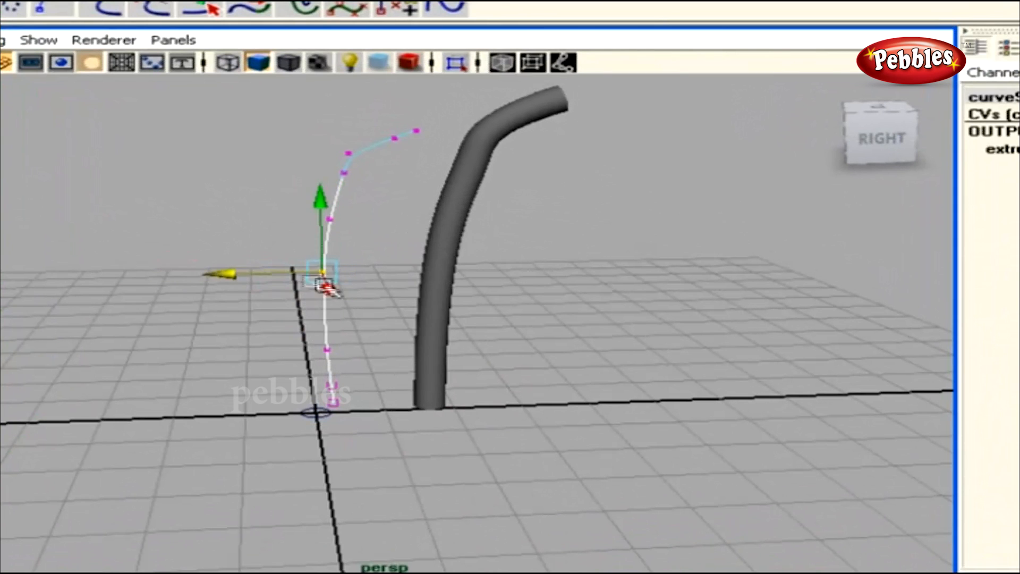
left_click(453, 274)
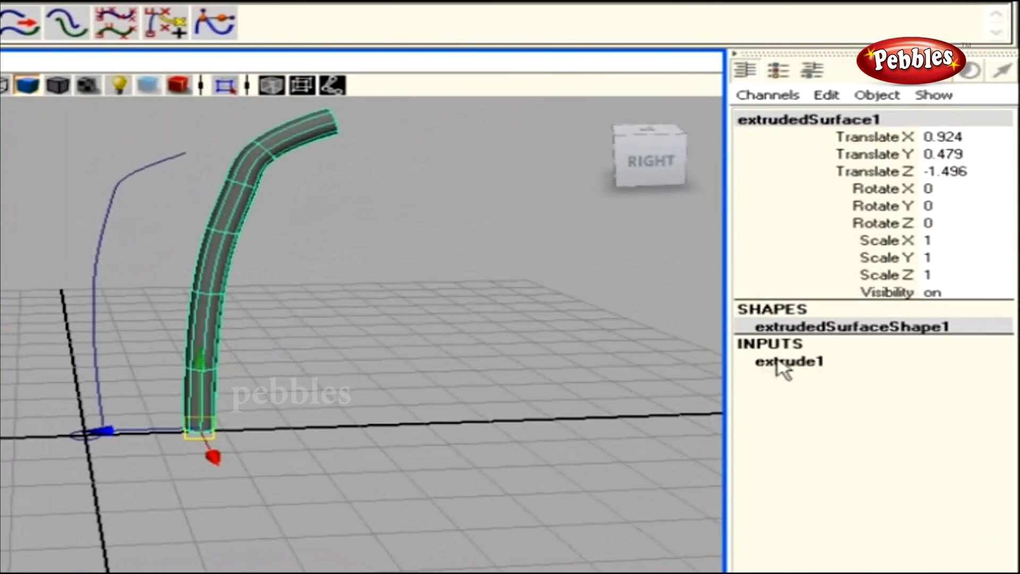
In the Channel Box, set extrude1 Scale to 0 and Rotation to 124.905
left_click(1019, 338)
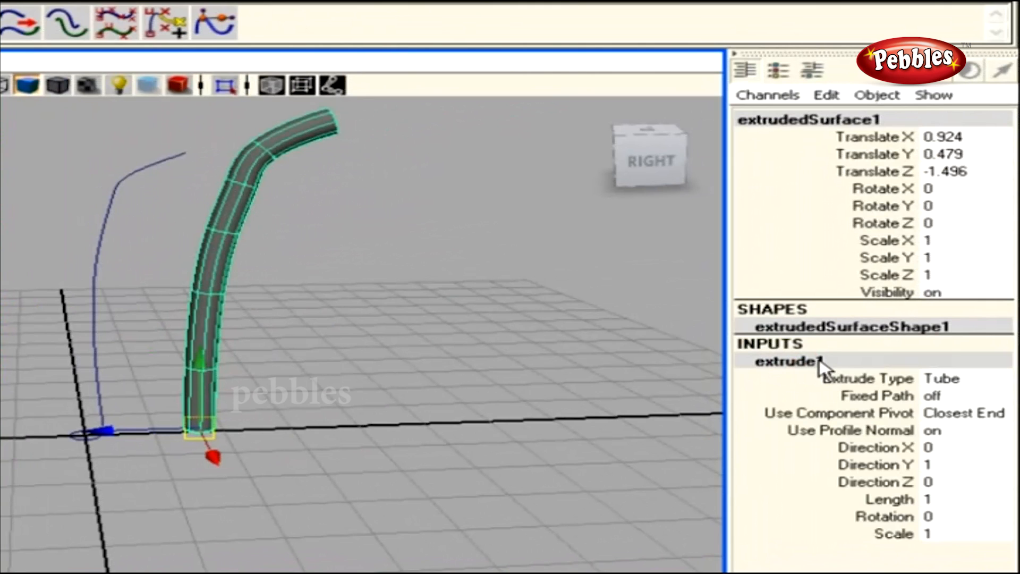
left_click(903, 534)
middle_click_drag(542, 510, 518, 508)
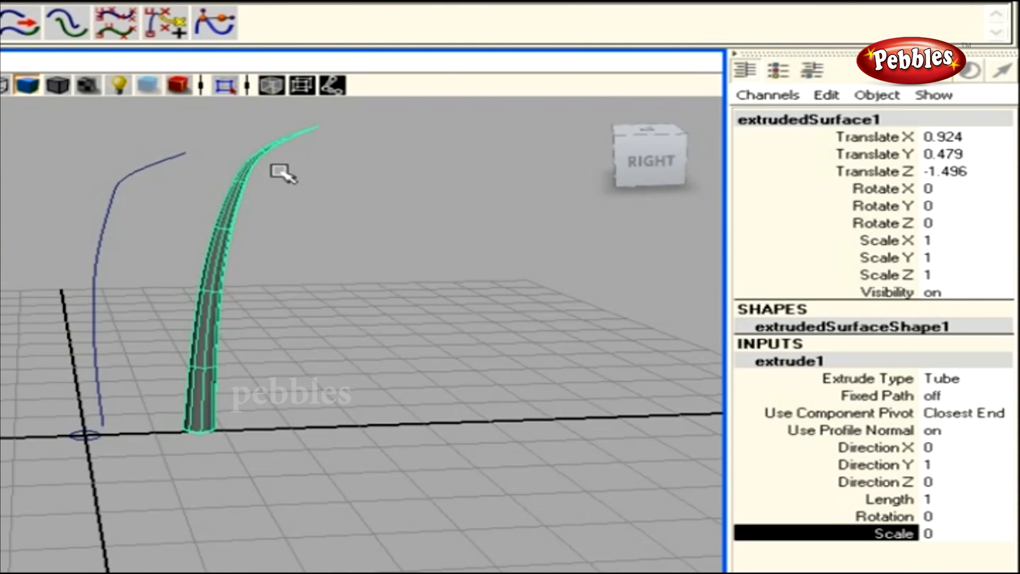
left_click(865, 516)
middle_click_drag(467, 497, 632, 518)
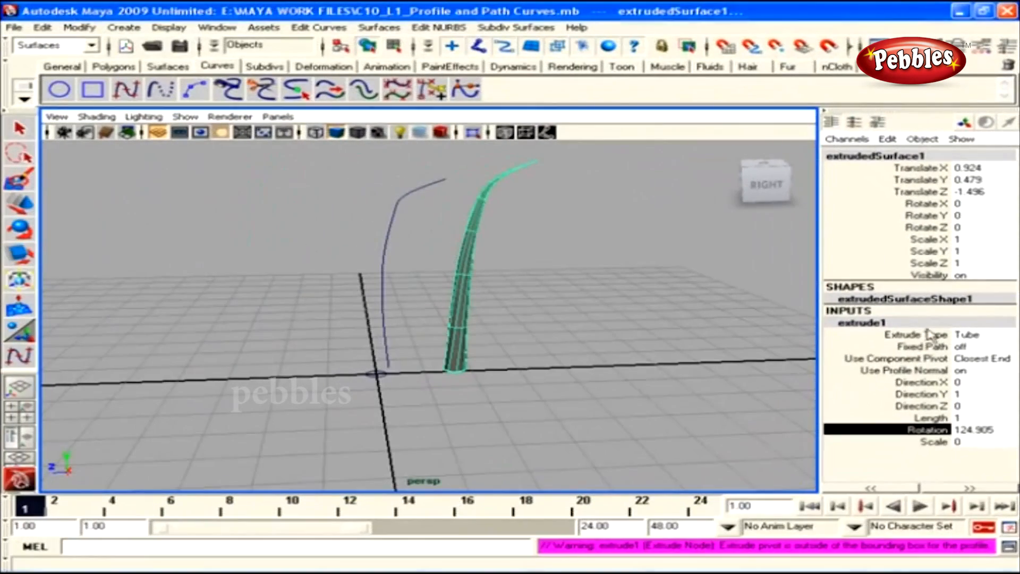
key("w")
left_click(382, 395)
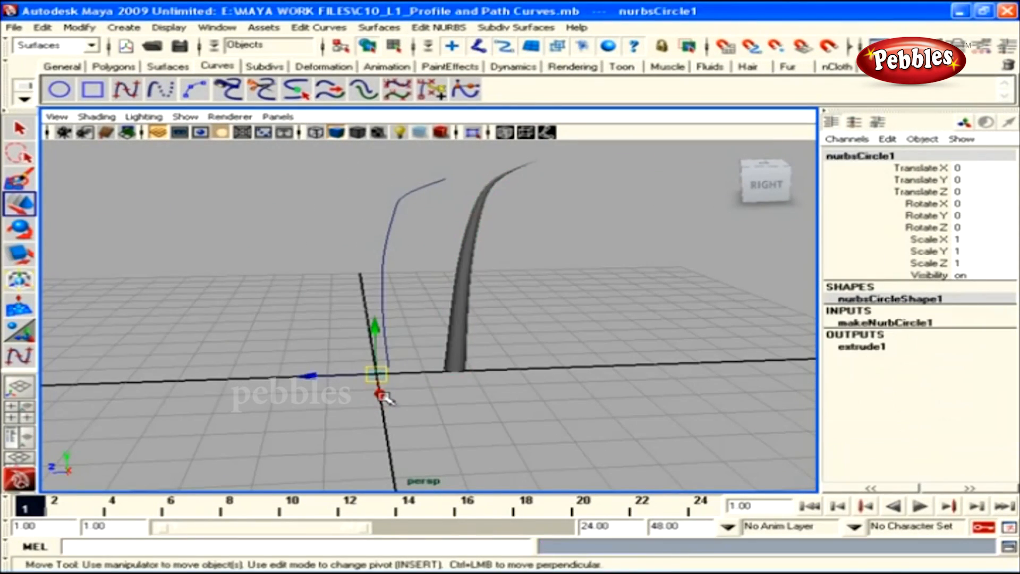
left_click(392, 272)
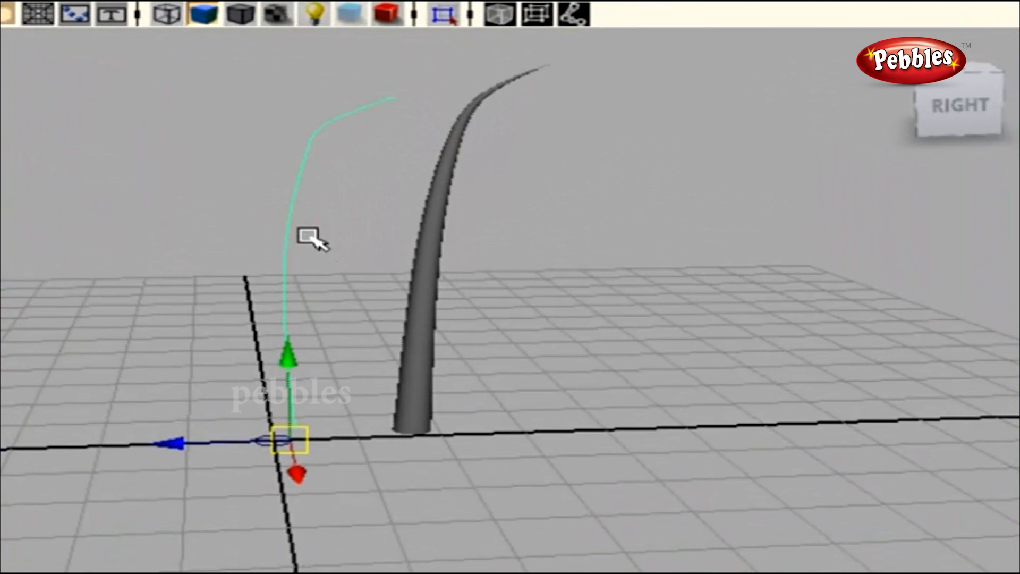
key("q")
left_click_drag(266, 435, 270, 463, "shift")
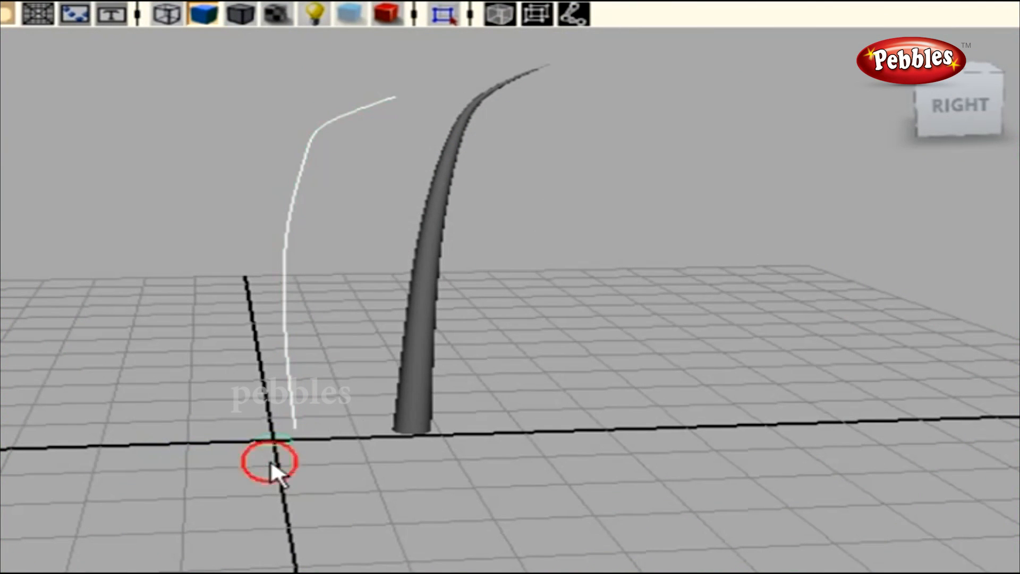
left_click(247, 383)
scroll(336, 367, "down", 2)
middle_click_drag(336, 366, 380, 415, "alt")
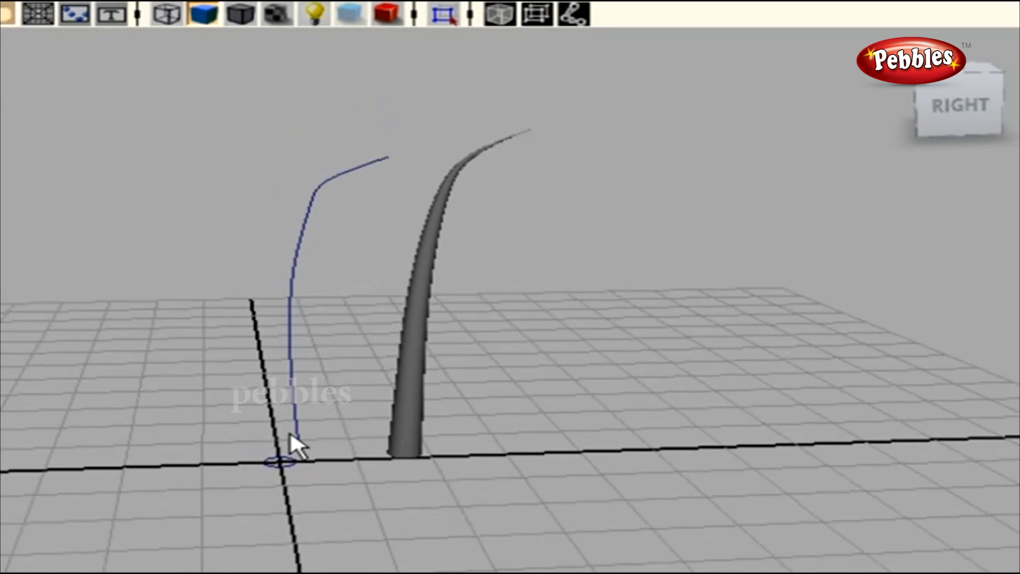
left_click_drag(304, 261, 305, 264)
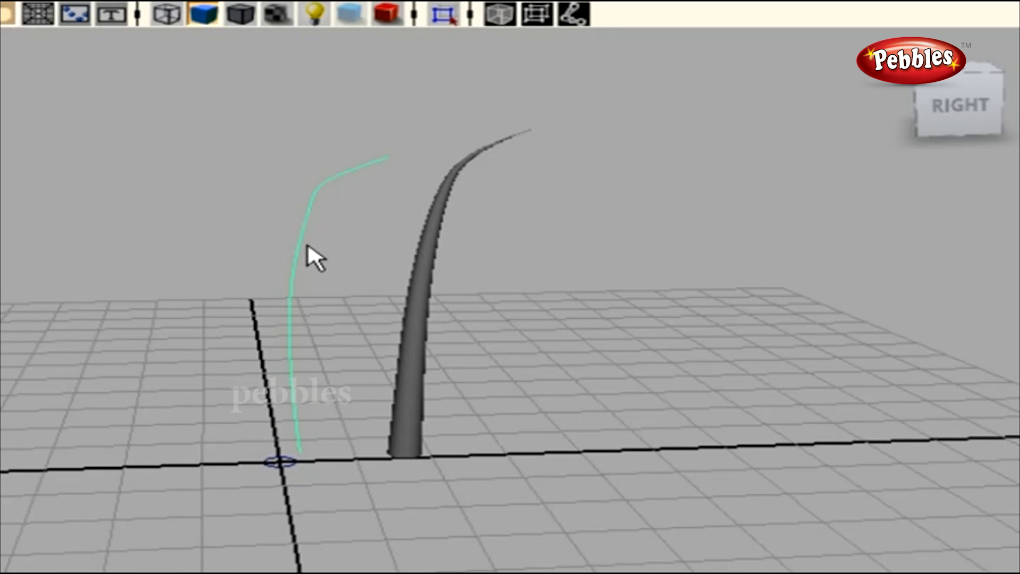
left_click(283, 471)
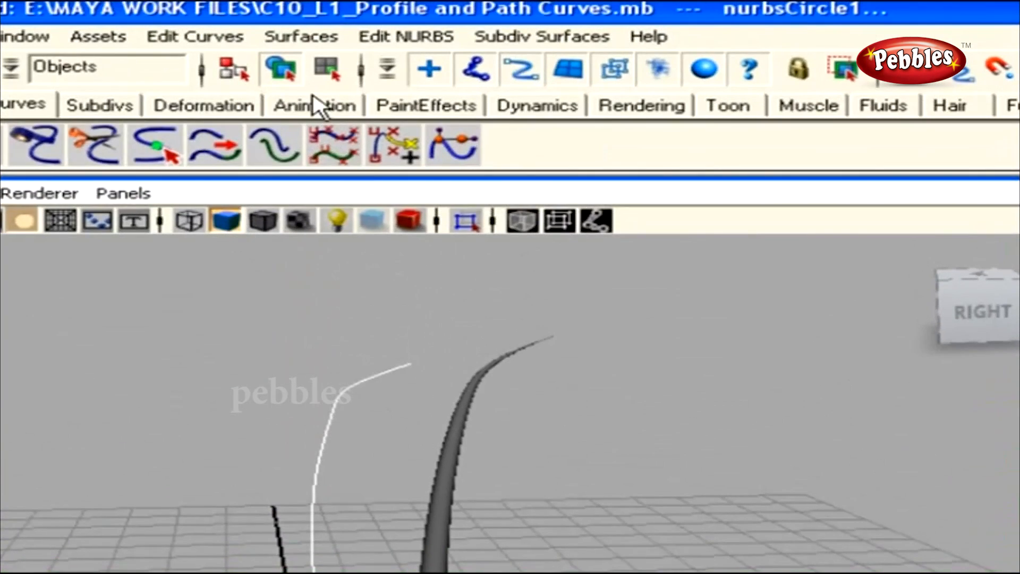
Run Extrude from the Surfaces menu and orbit to an angled perspective view
left_click(297, 2)
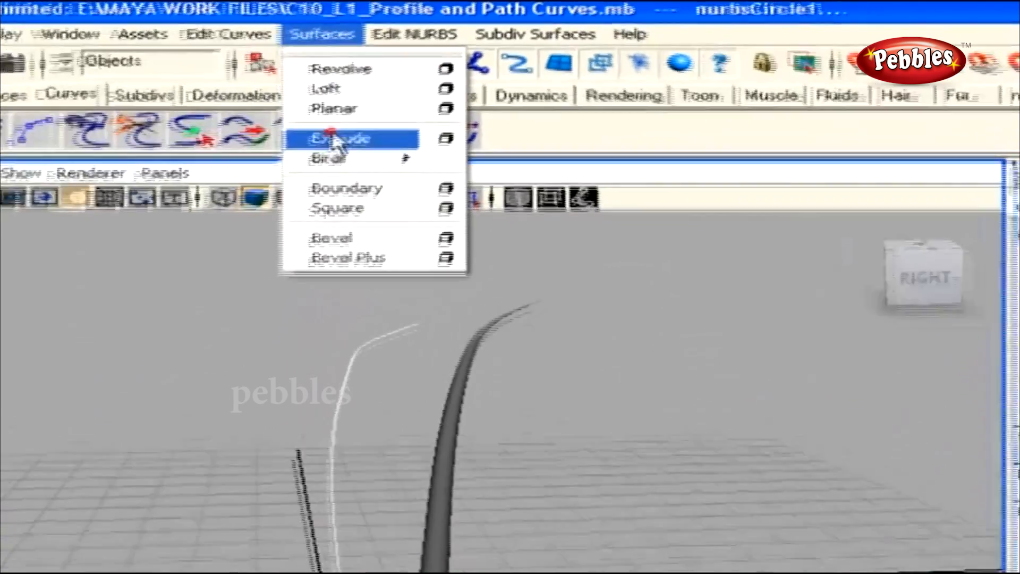
left_click(316, 115)
left_click_drag(377, 271, 453, 282, "alt")
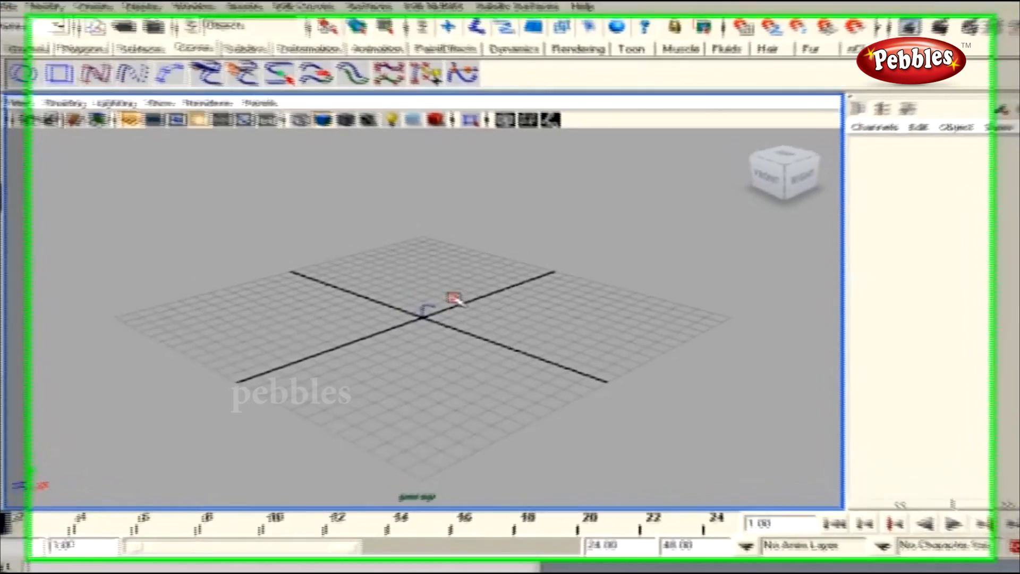
Select the NURBS circle and path curve, then extrude a tube along the path
left_click_drag(456, 296, 394, 325)
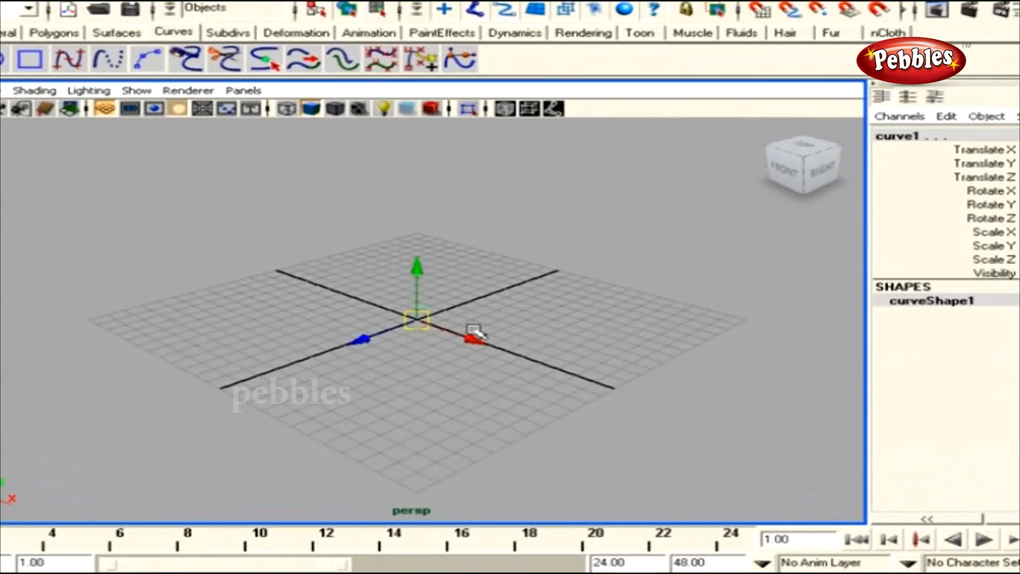
scroll(481, 343, "up", 5)
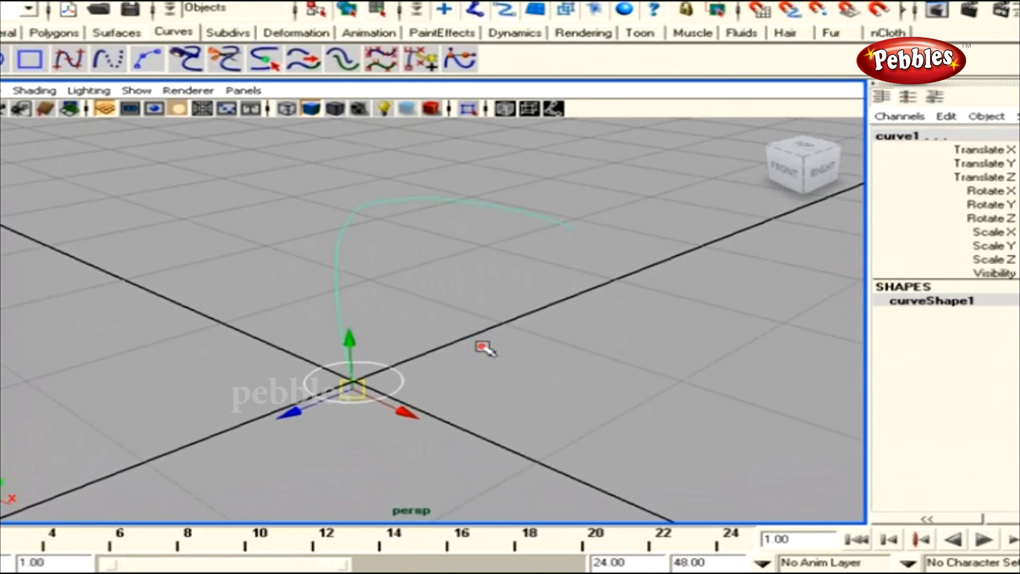
left_click(461, 342)
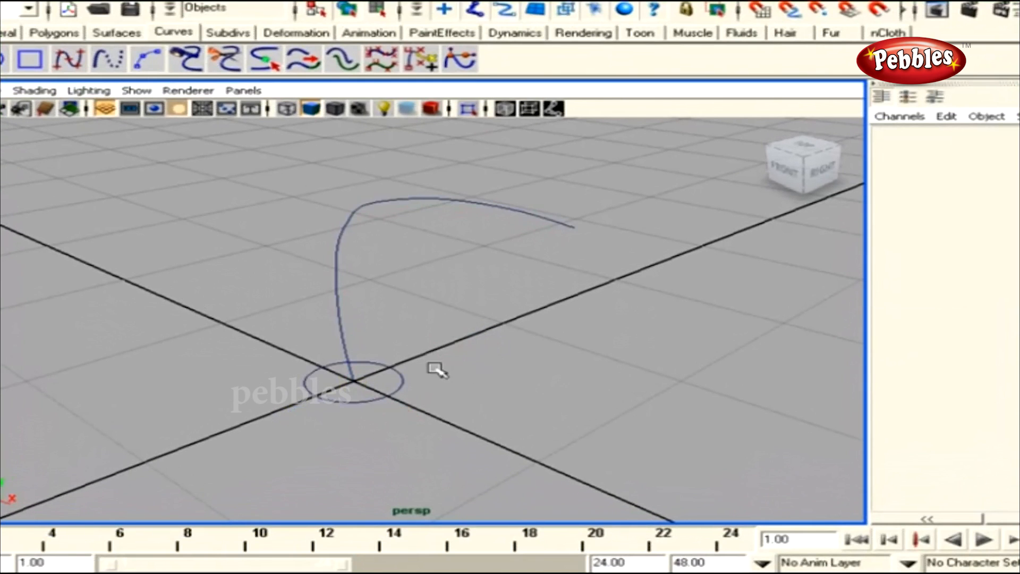
left_click(408, 396)
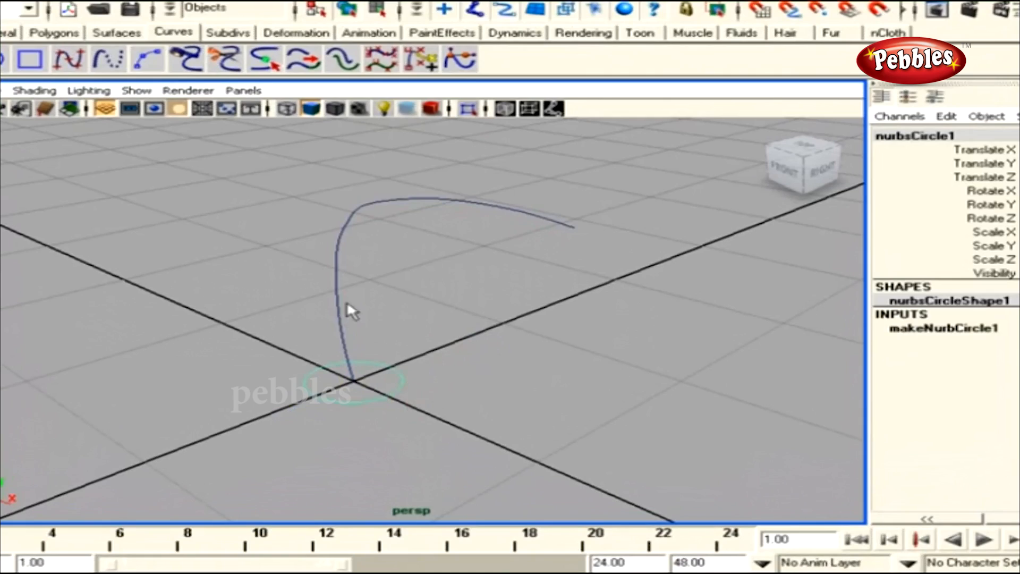
left_click(332, 255)
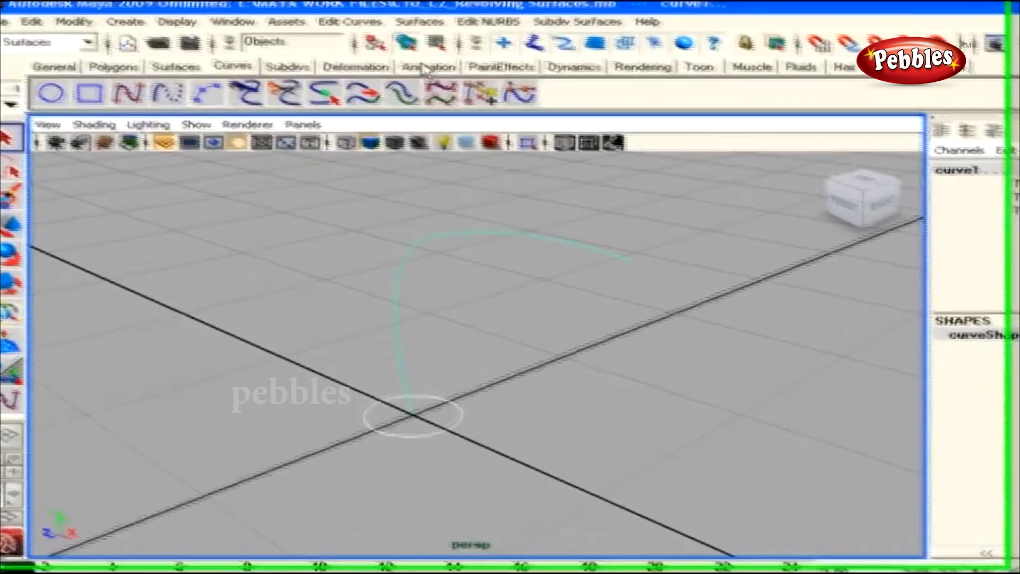
left_click(437, 32)
left_click(451, 107)
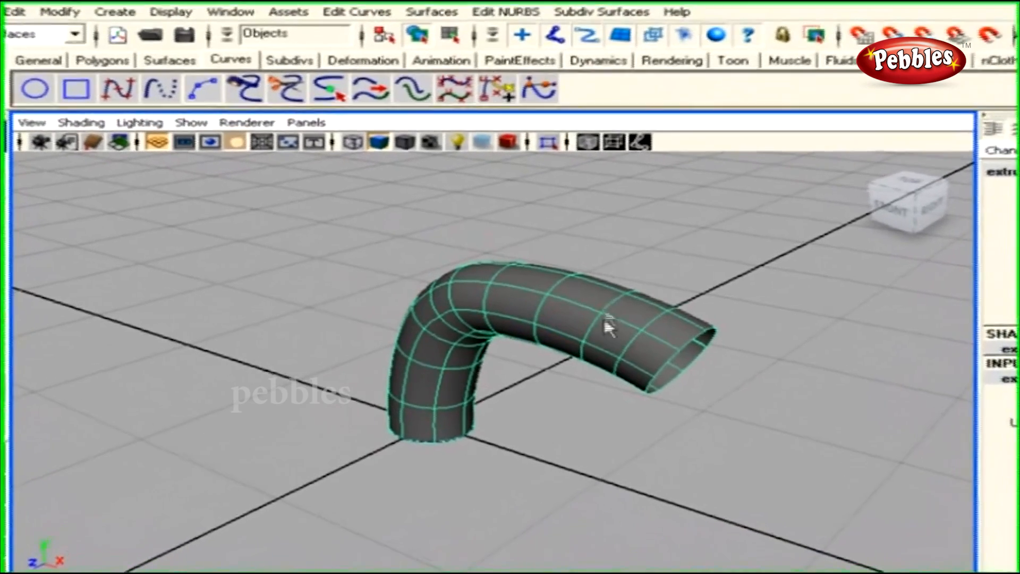
Orbit around the extruded tube and bring up the Surfaces menu
left_click_drag(603, 324, 485, 353, "alt")
mouse_move(552, 330)
left_mouse_down("alt")
mouse_move(512, 319)
mouse_move(540, 317)
left_mouse_up("alt")
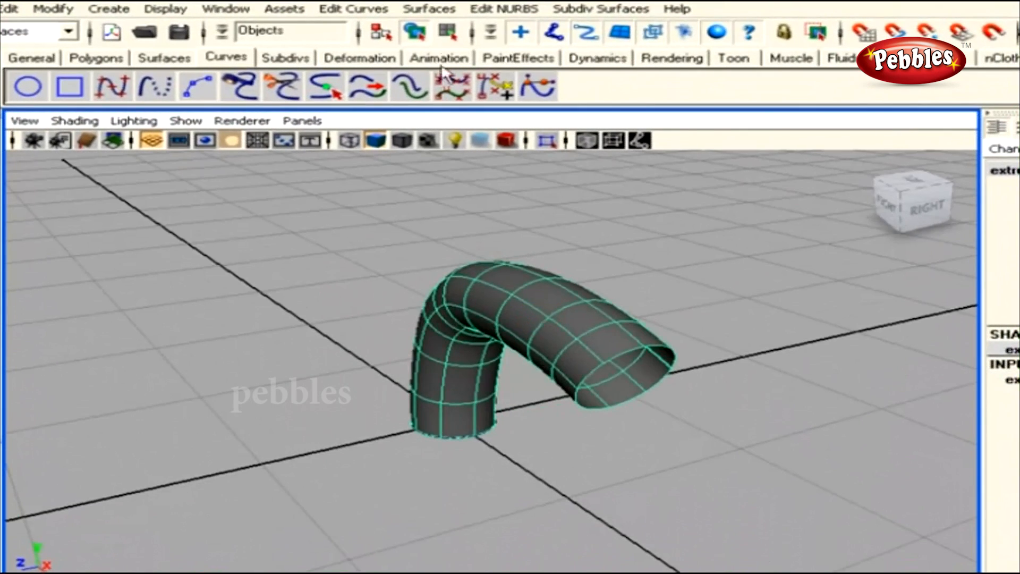
left_click(428, 9)
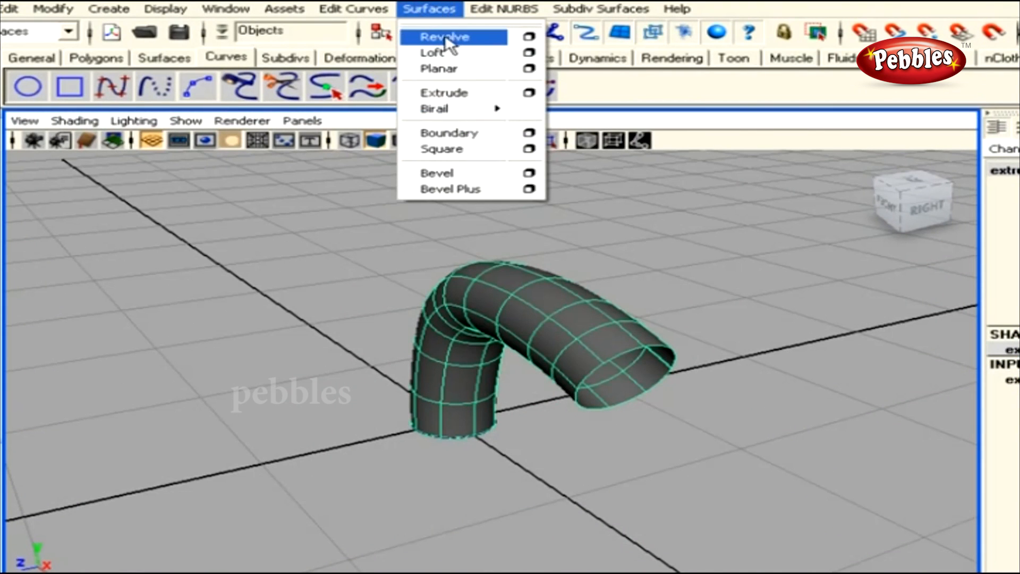
Dismiss the Surfaces menu without revolving and delete the extruded tube
left_click(446, 37)
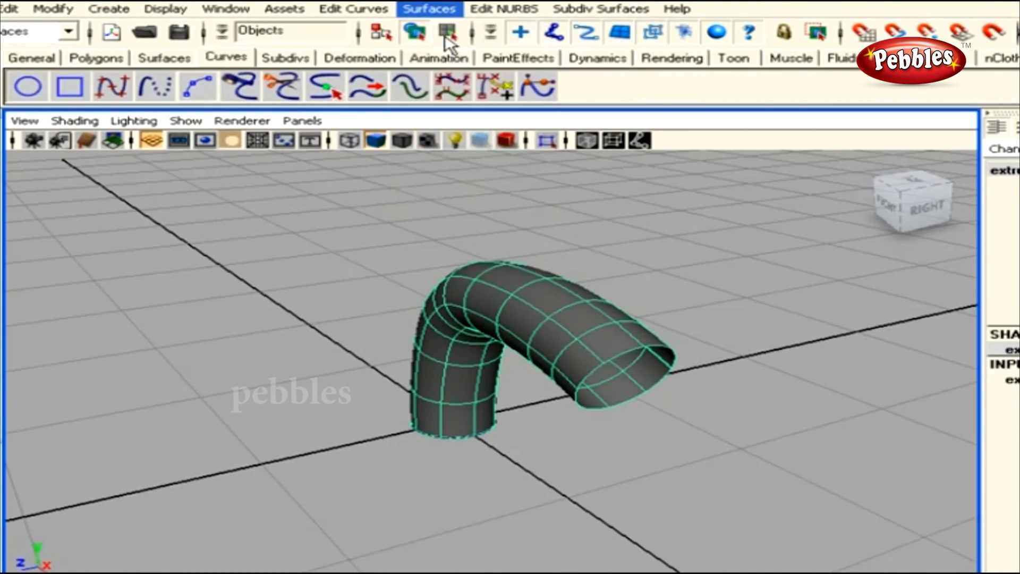
left_click_drag(588, 289, 481, 321, "alt")
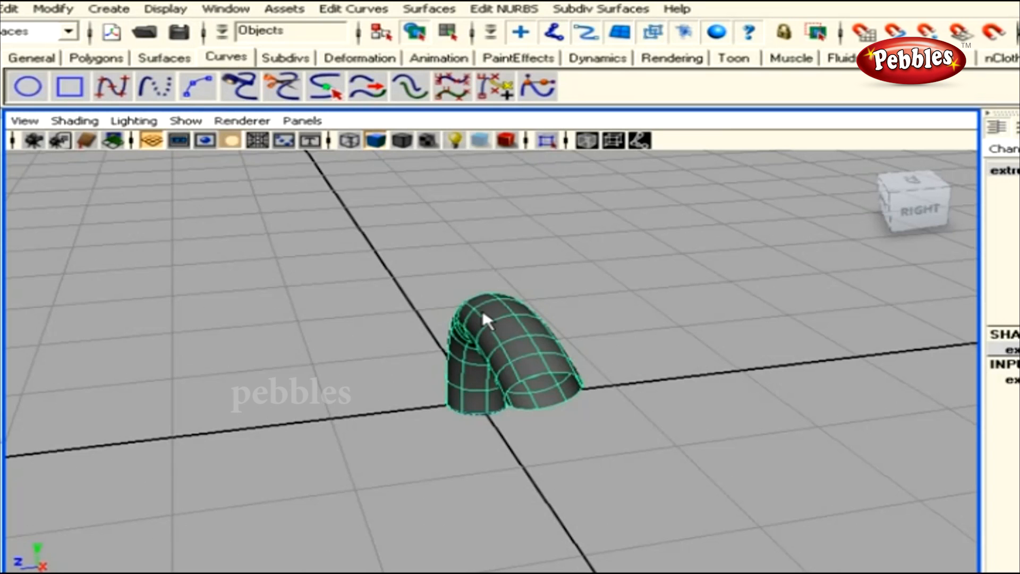
left_click_drag(560, 321, 351, 273, "alt")
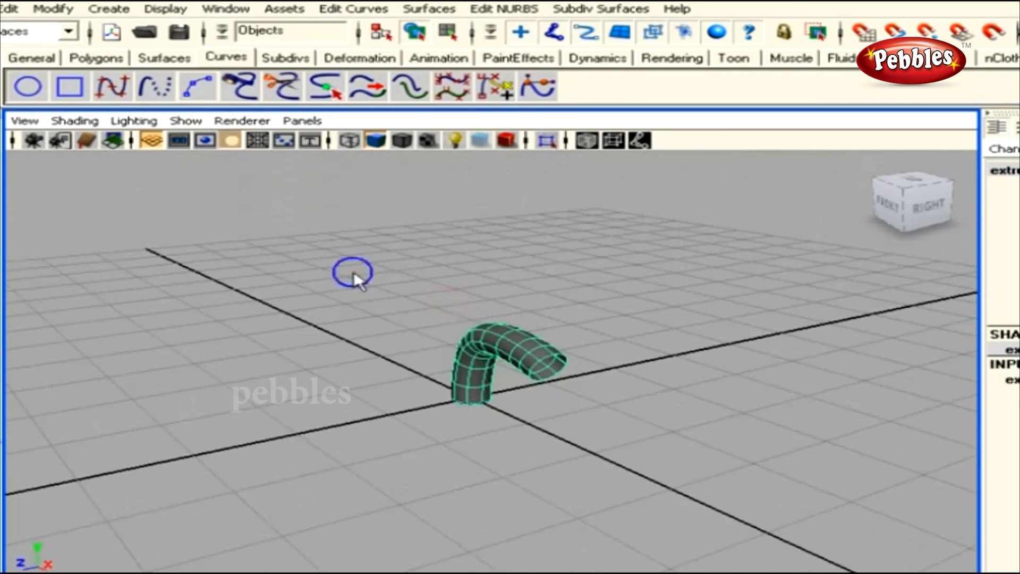
key("Delete")
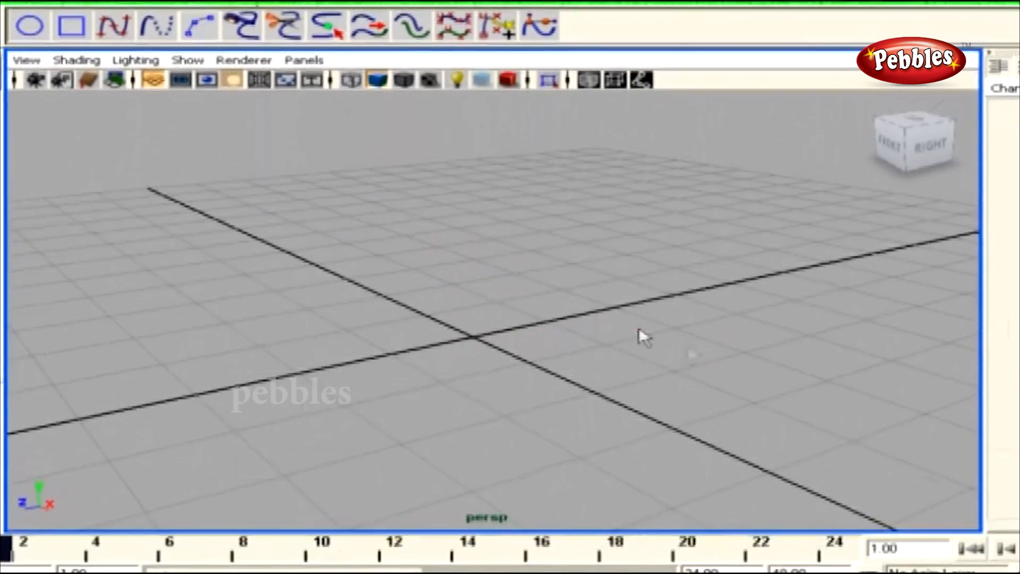
Switch the viewport to the front orthographic view via the hotbox
key("space")
left_click_drag(637, 390, 640, 416)
left_click_drag(643, 360, 643, 349)
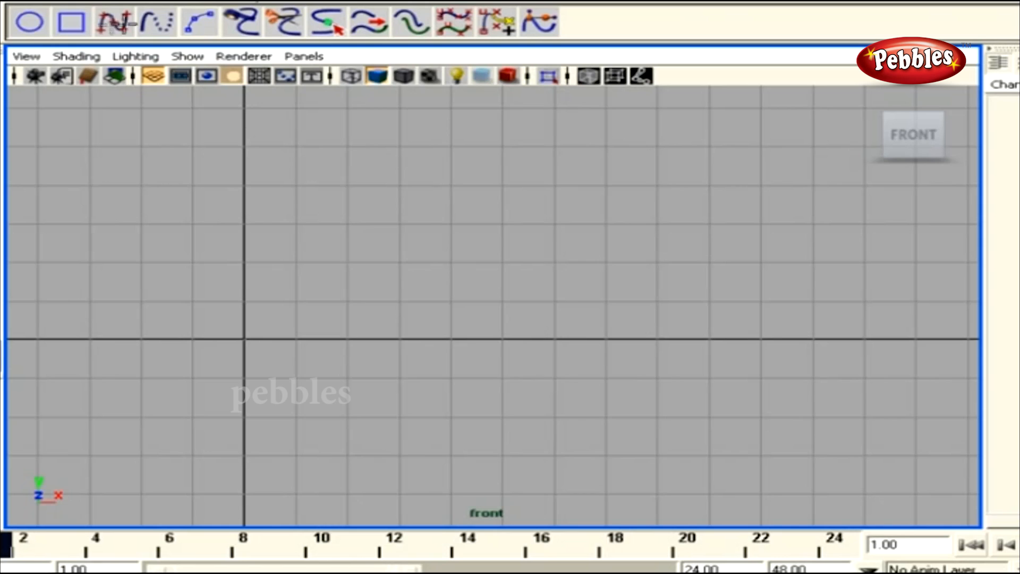
In the front view, draw a wavy profile curve from the Y axis and finish it
right_click_drag(513, 271, 368, 257, "alt")
middle_click_drag(328, 246, 478, 291, "alt")
mouse_move(469, 172)
left_mouse_down()
mouse_move(524, 214)
mouse_move(615, 227)
mouse_move(625, 270)
mouse_move(551, 276)
mouse_move(565, 305)
mouse_move(630, 321)
mouse_move(628, 329)
left_mouse_up()
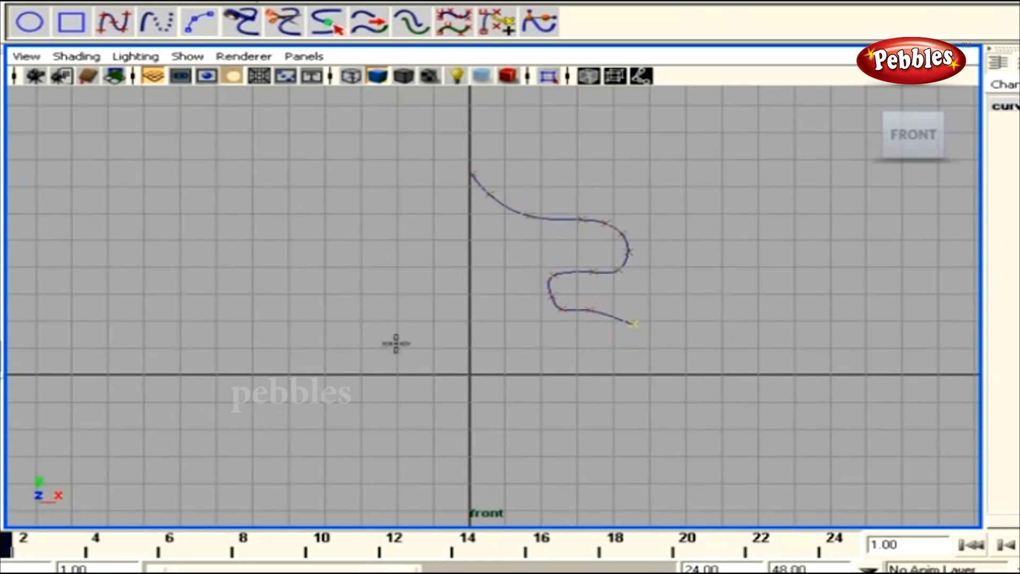
left_click(653, 355)
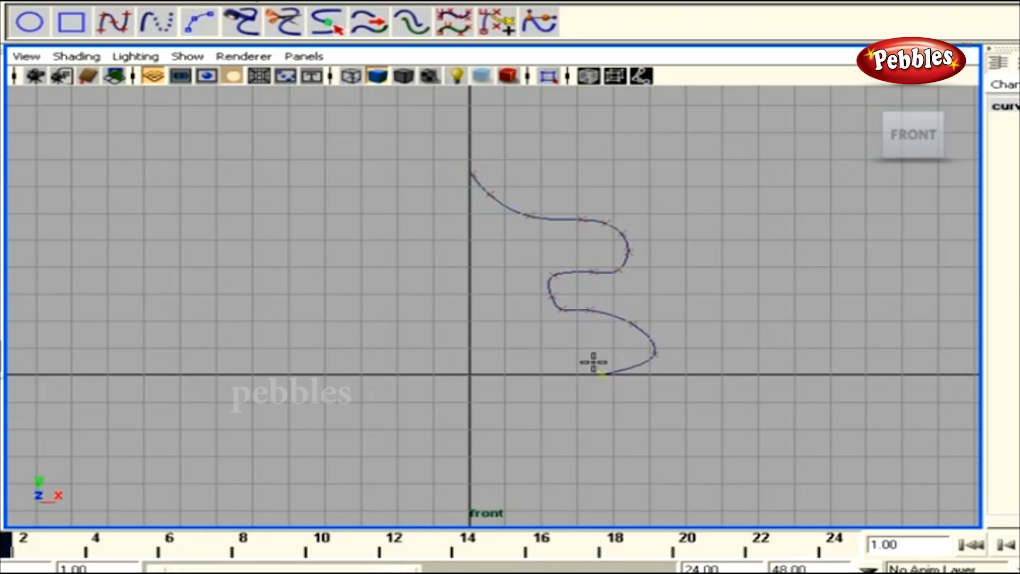
key("Return")
Switch to the perspective view and orbit around the new profile curve
middle_click_drag(599, 343, 584, 357, "alt")
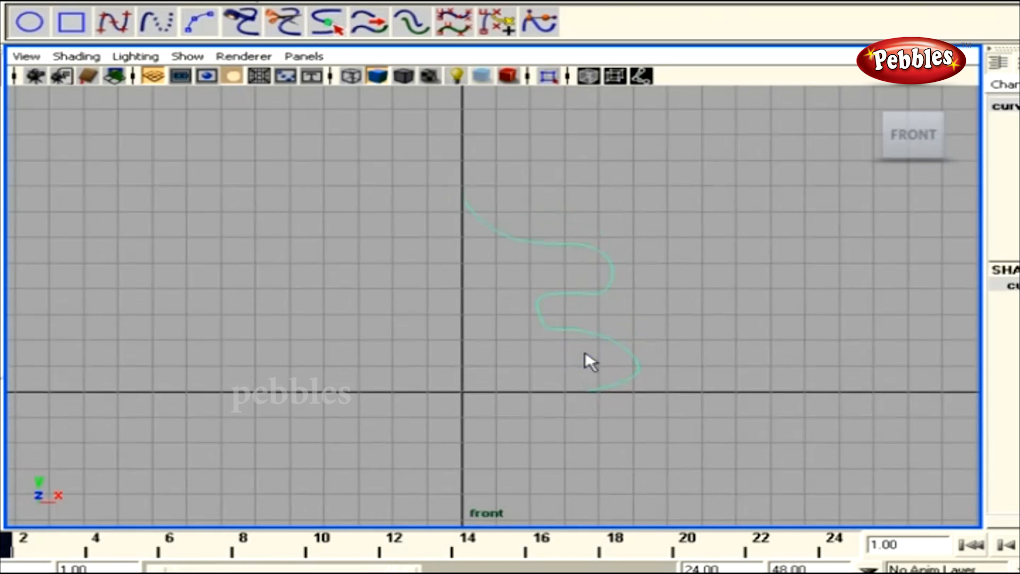
key("space")
left_click_drag(584, 354, 582, 326)
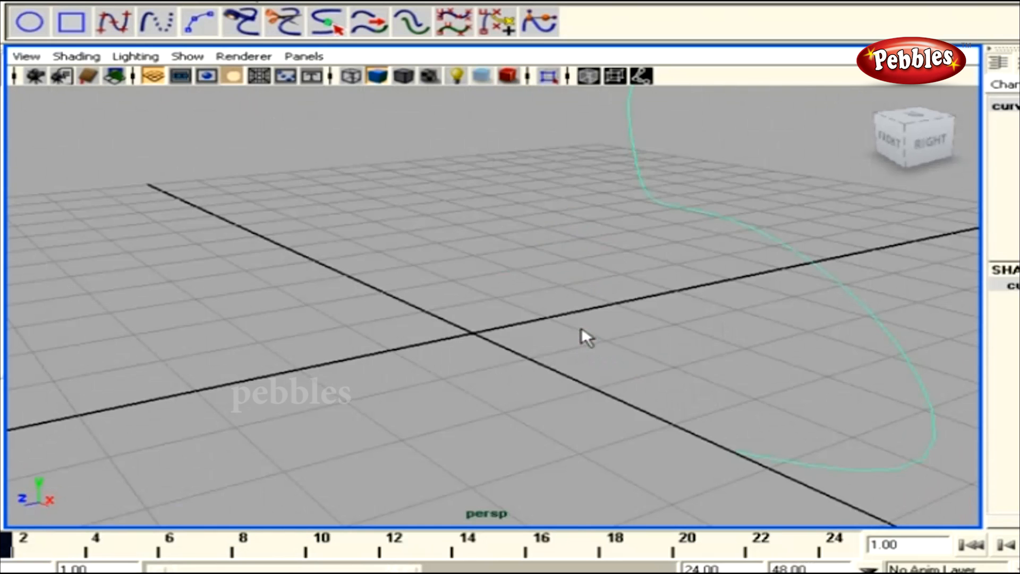
left_click_drag(776, 374, 602, 332, "alt")
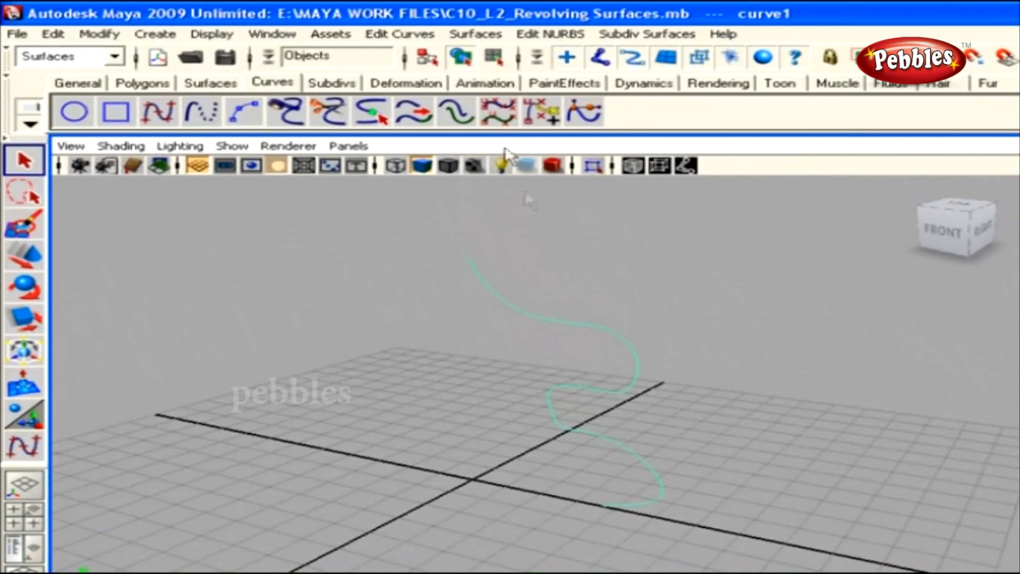
Revolve the profile curve 360° about Y using reset default Revolve settings
left_click(476, 34)
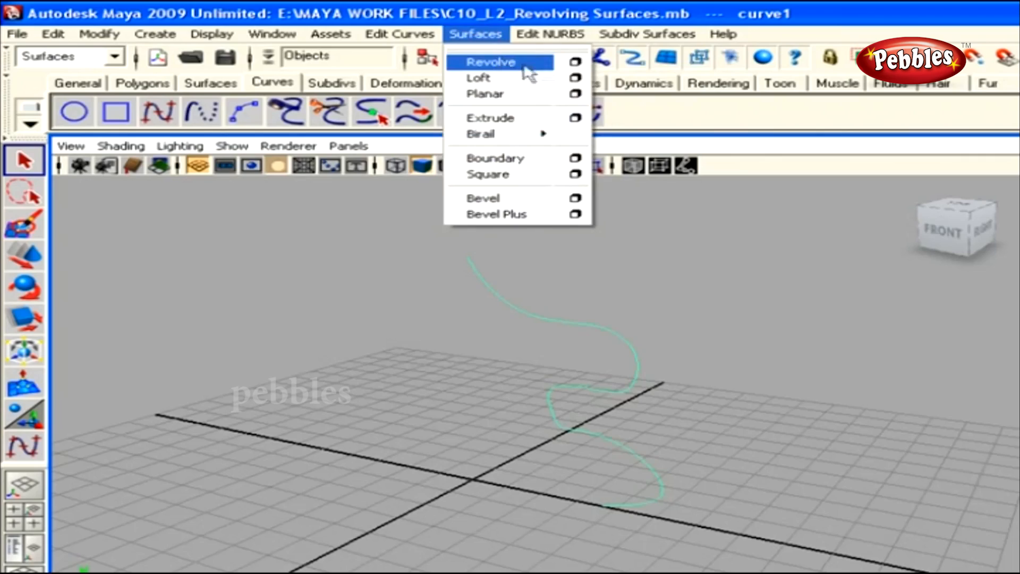
left_click(574, 63)
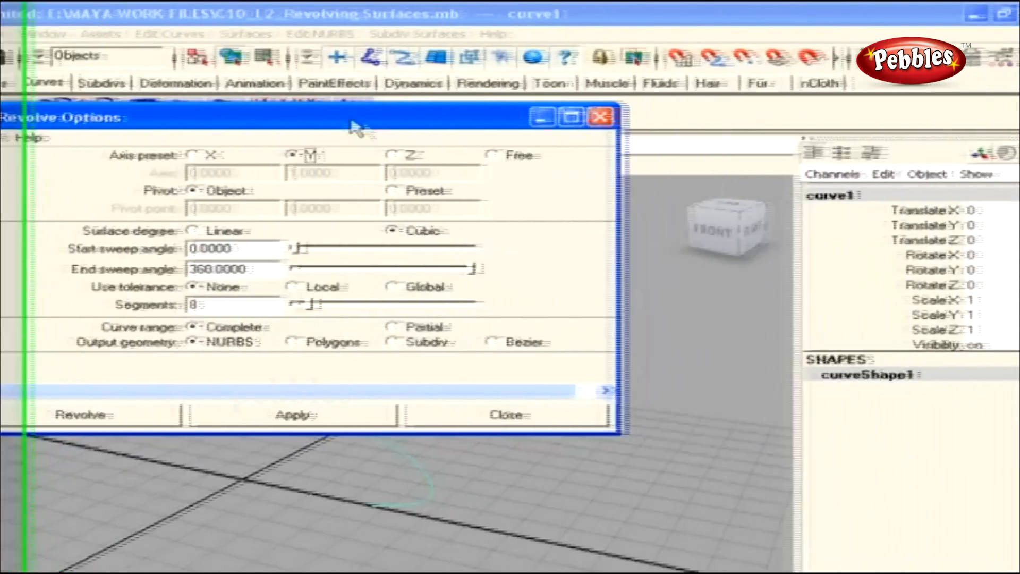
left_click_drag(353, 128, 803, 99)
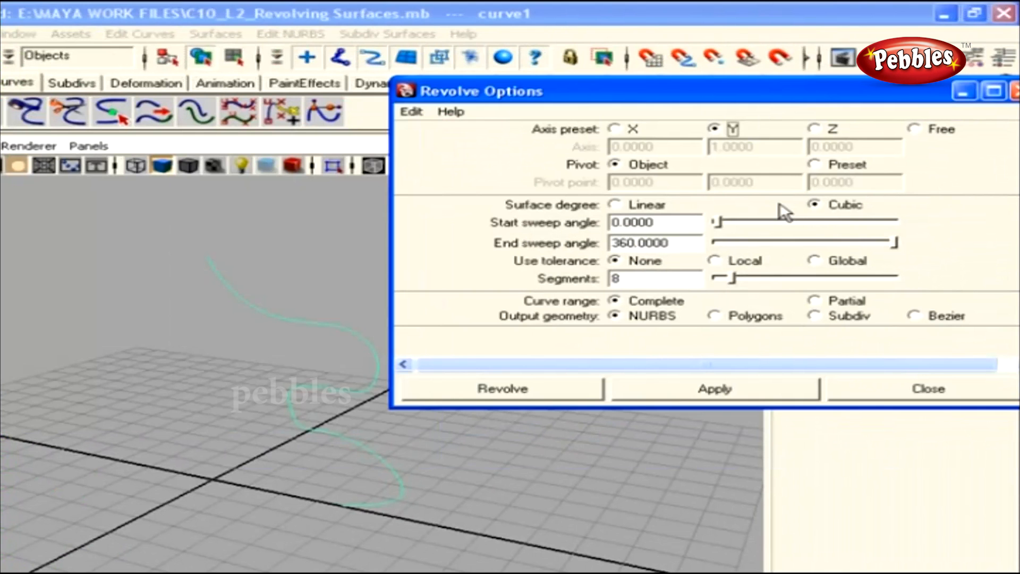
left_click(412, 112)
left_click(461, 147)
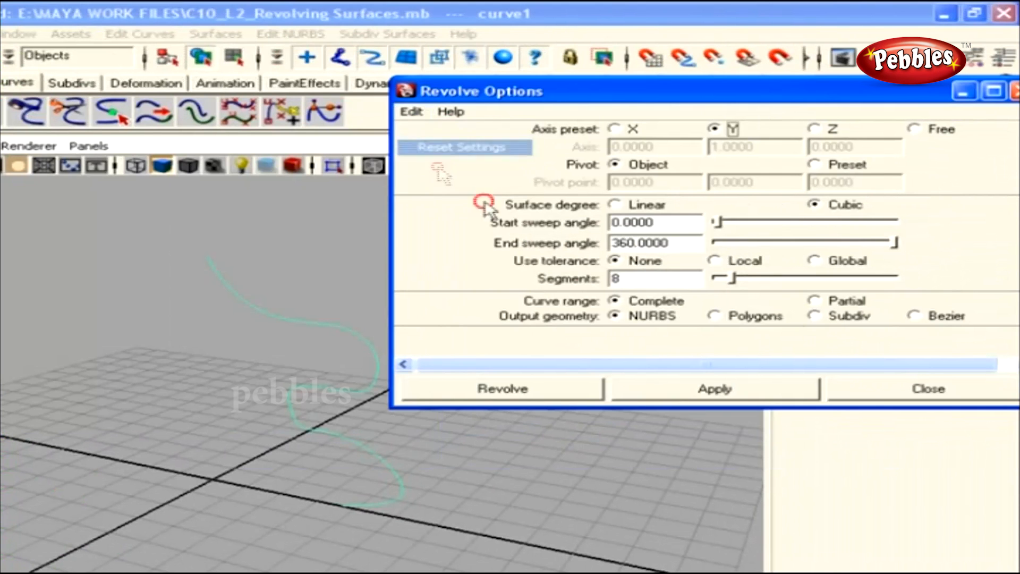
left_click(683, 388)
Inspect the pointed two-tiered surface and switch to the Outliner/Persp layout
left_click(257, 434)
mouse_move(257, 434)
left_mouse_down("alt")
mouse_move(234, 453)
mouse_move(258, 453)
left_mouse_up("alt")
scroll(247, 430, "down", 1)
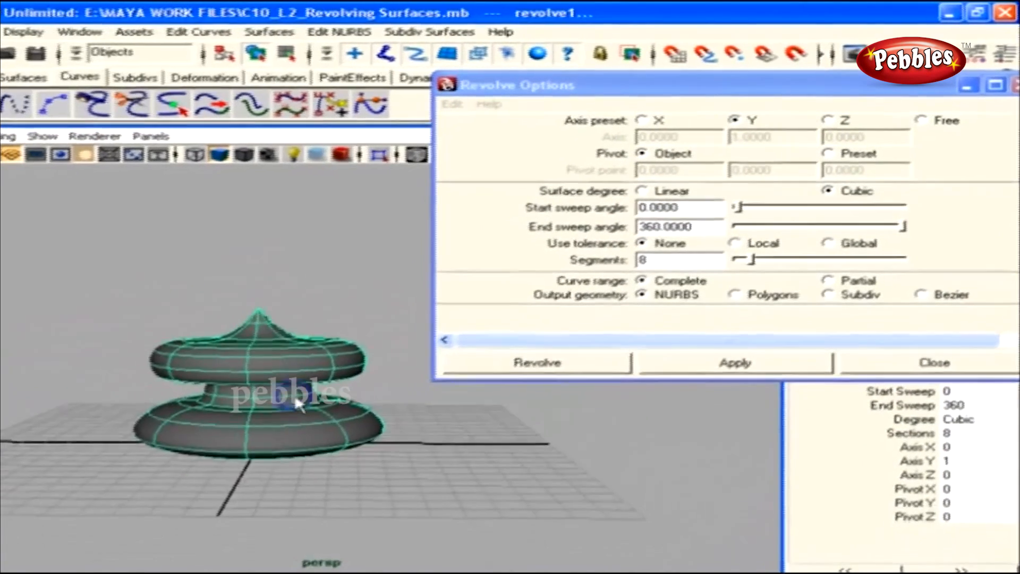
right_click_drag(295, 396, 342, 419, "alt")
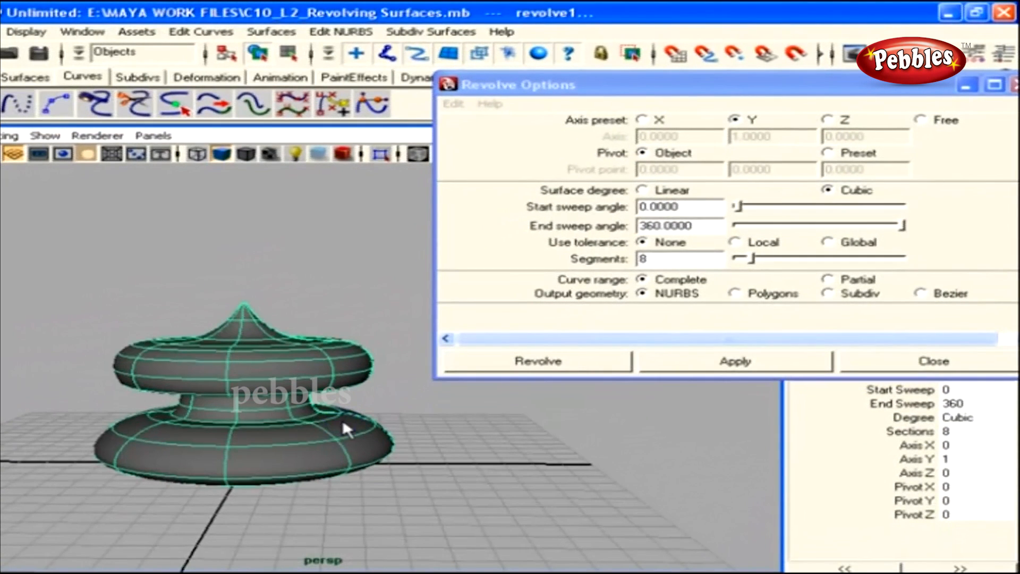
left_click(391, 431)
left_click_drag(394, 428, 346, 451, "alt")
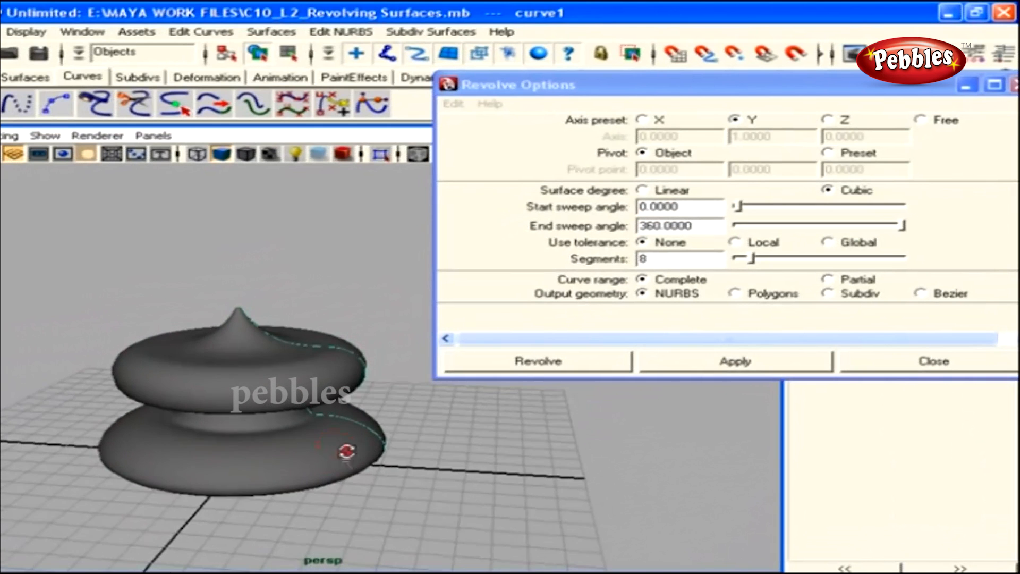
key("space")
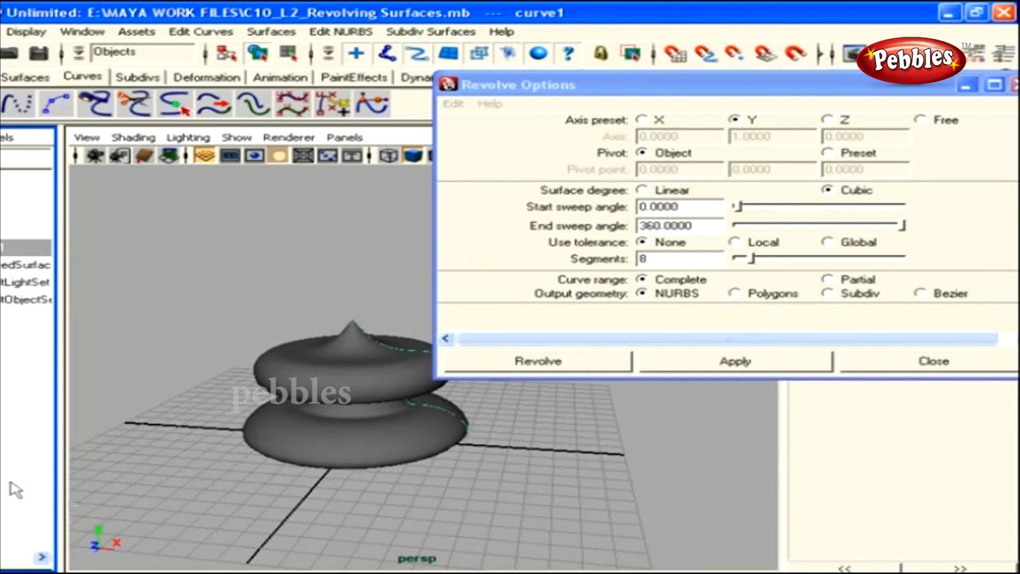
right_click_drag(406, 502, 332, 519, "alt")
middle_click_drag(333, 519, 275, 495, "alt")
right_click_drag(275, 495, 377, 500, "alt")
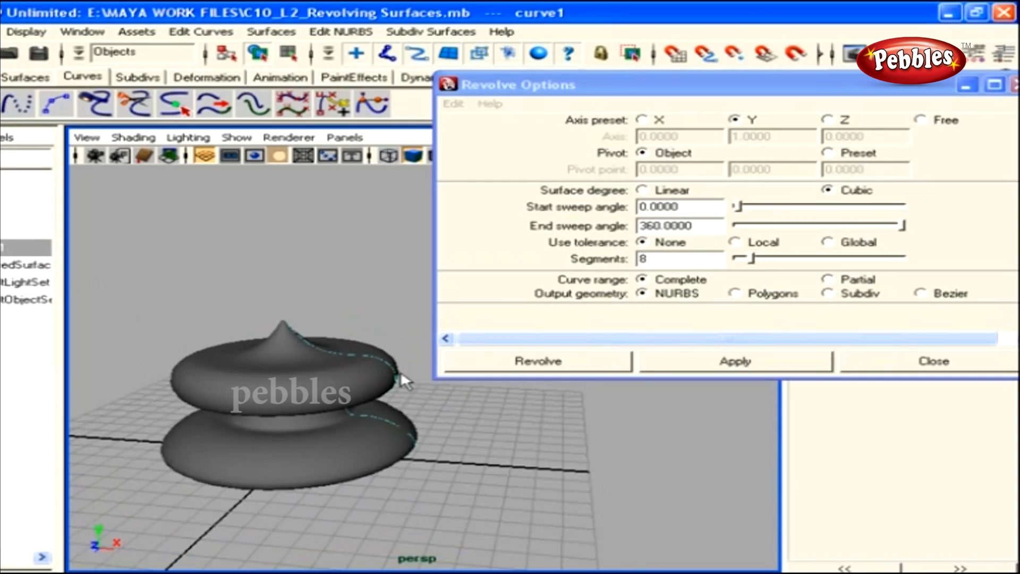
Show the profile's control vertices and push cv[7] outward along X to widen the upper bulge
right_click_drag(401, 371, 373, 370)
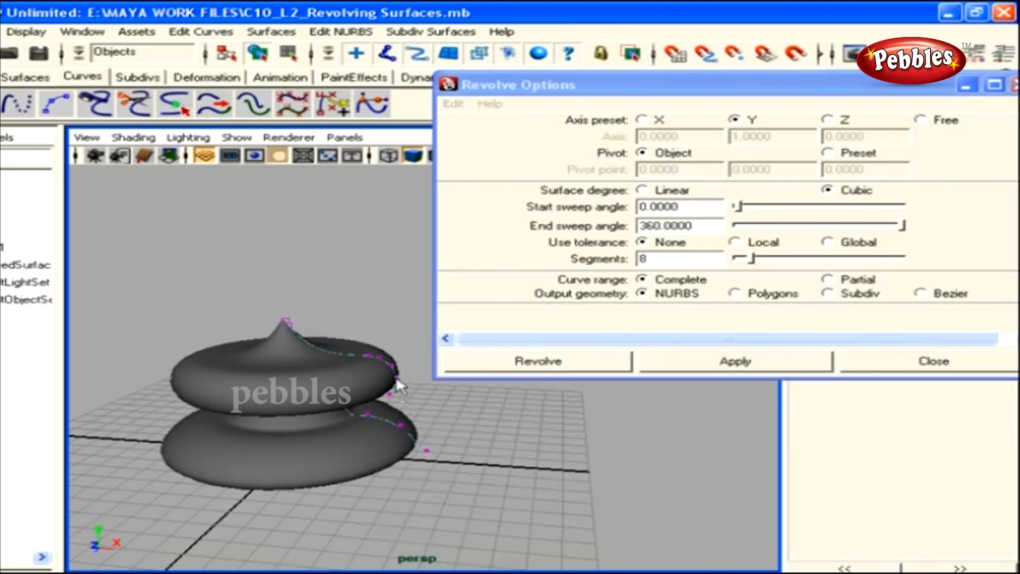
left_click_drag(390, 407, 392, 396, "alt")
right_click_drag(392, 396, 385, 426, "alt")
mouse_move(387, 426)
middle_mouse_down("alt")
mouse_move(421, 419)
mouse_move(386, 420)
middle_mouse_up("alt")
left_click_drag(385, 419, 390, 386, "alt")
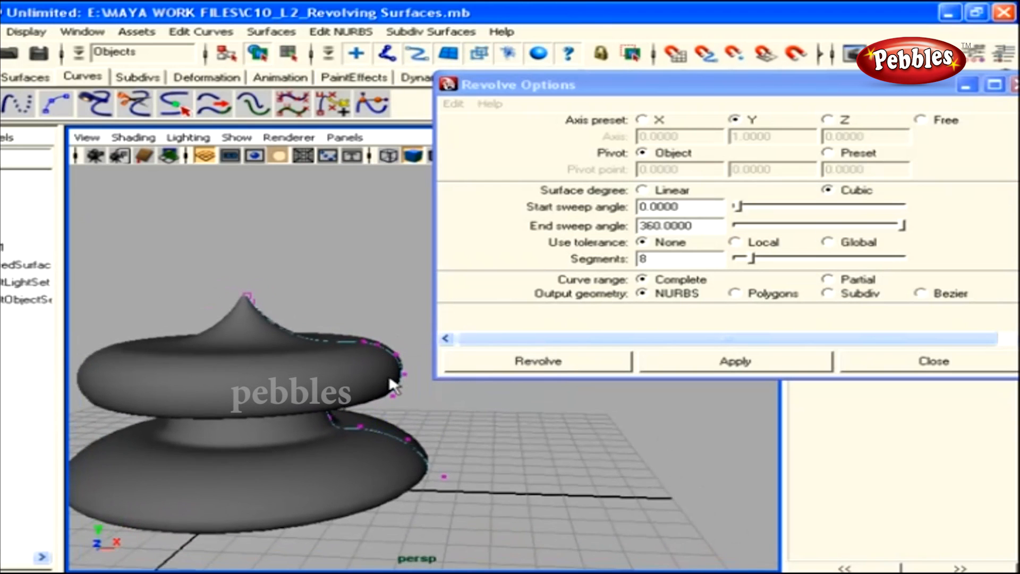
left_click(404, 375)
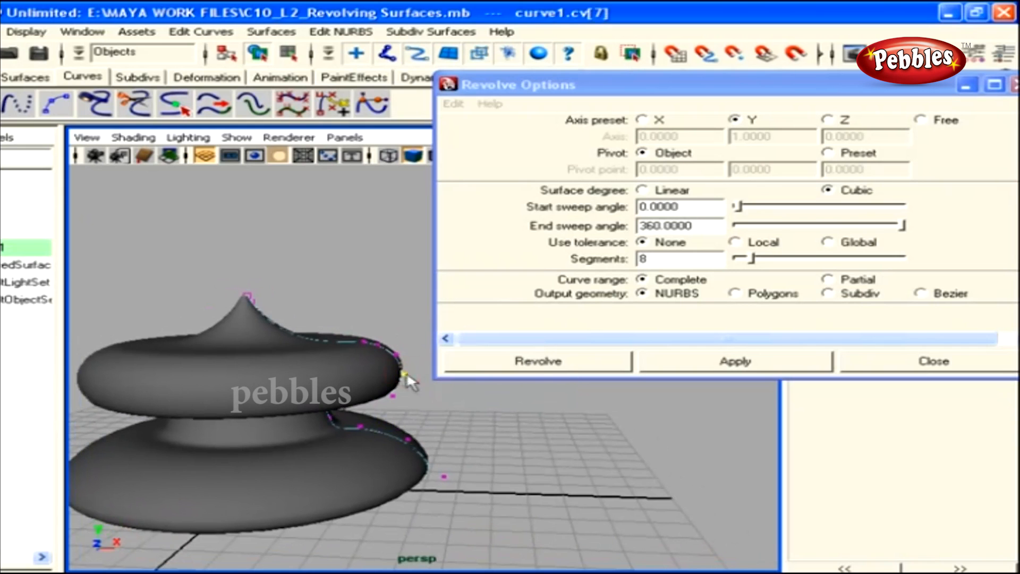
key("w")
right_click_drag(441, 385, 387, 391, "alt")
middle_click_drag(388, 390, 337, 443, "alt")
left_click_drag(437, 427, 489, 429)
Reselect cv[7] and pull it inward to shrink the upper bulge
left_click(516, 473)
key("space")
middle_click_drag(480, 476, 524, 434, "alt")
right_click_drag(525, 435, 421, 444, "alt")
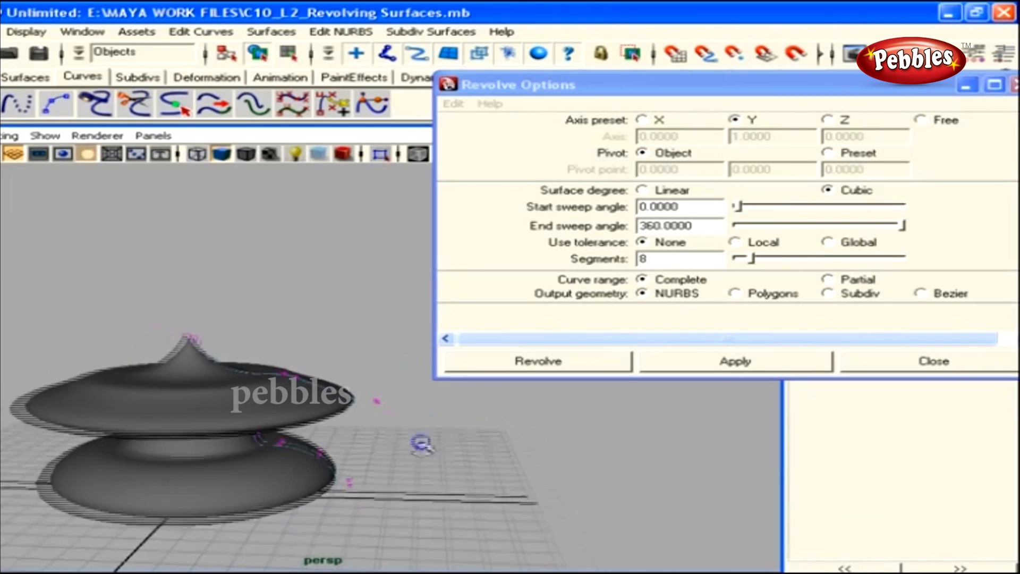
left_click(377, 401)
left_click_drag(431, 404, 374, 398)
Check the reshaped surface from several perspective angles and in the front view
left_click_drag(271, 472, 269, 450, "alt")
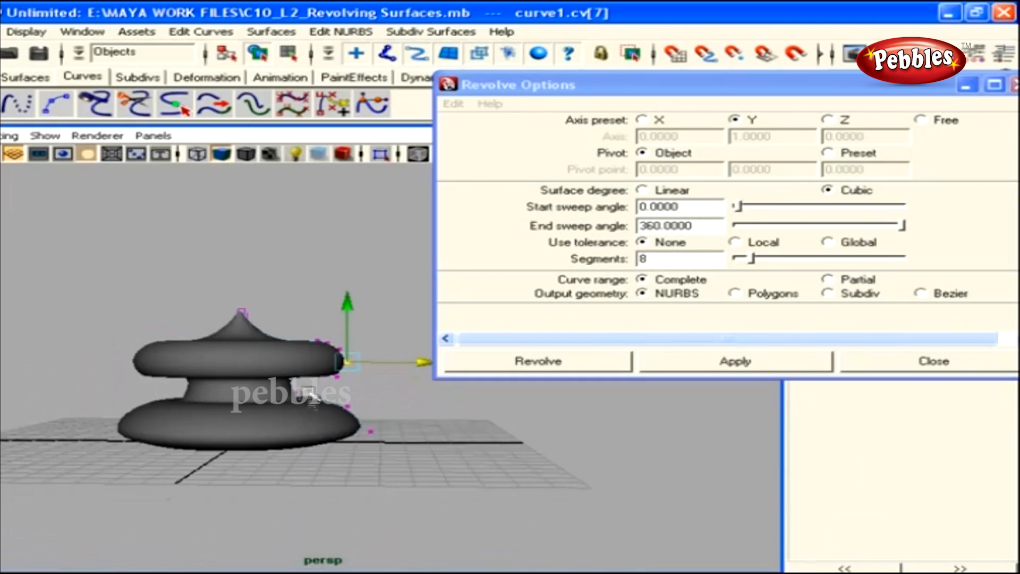
middle_click_drag(313, 412, 294, 420, "alt")
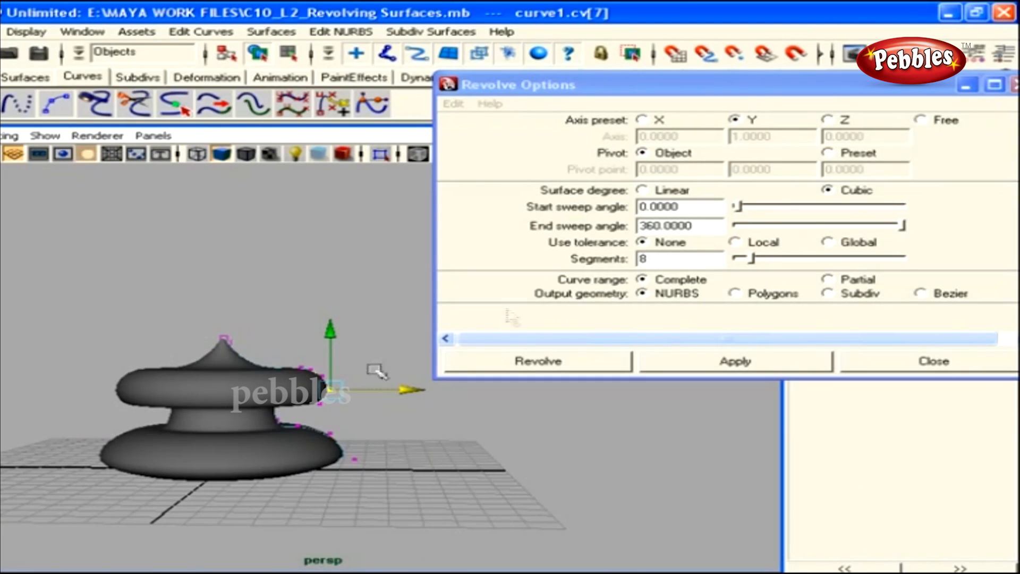
left_click_drag(259, 393, 305, 379, "alt")
left_click_drag(255, 425, 214, 365, "alt")
left_click_drag(287, 392, 292, 425, "alt")
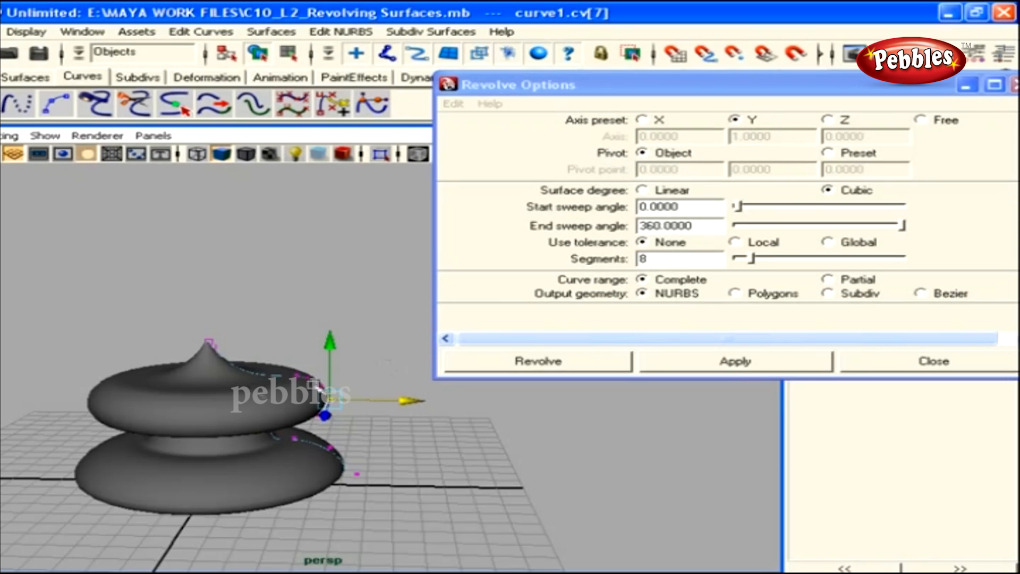
key("space")
left_click_drag(326, 403, 319, 425)
middle_click_drag(308, 408, 257, 409, "alt")
left_click(257, 409)
middle_click_drag(330, 425, 290, 422, "alt")
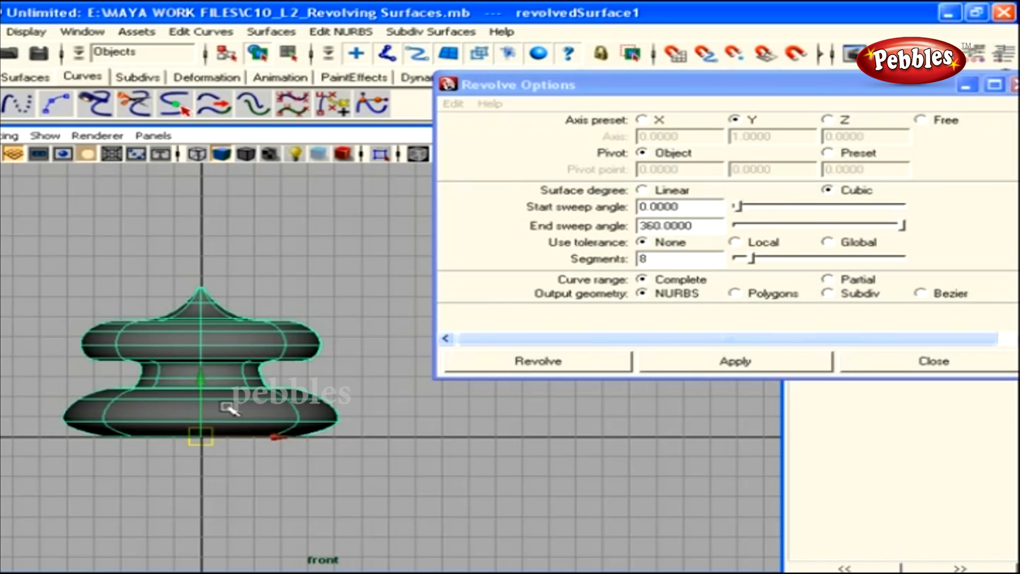
Back in perspective, reselect cv[7] of the profile and pull it inward to pinch the upper bulge
key("space")
left_click_drag(314, 434, 266, 425)
right_click_drag(266, 425, 366, 432, "alt")
left_click(366, 432)
left_click_drag(366, 432, 312, 424, "alt")
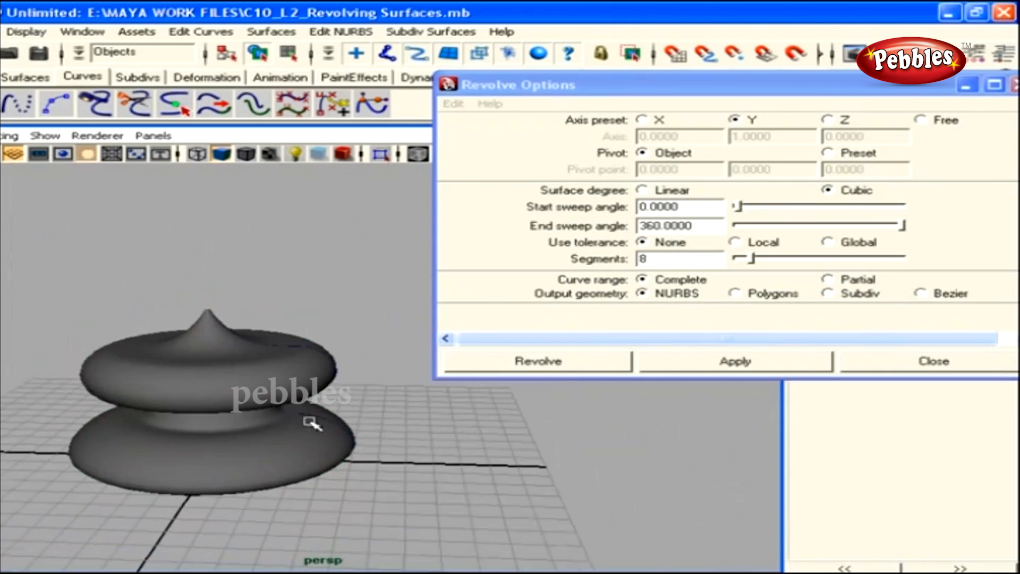
left_click(328, 417)
right_click_drag(343, 401, 314, 398)
left_click(337, 371)
left_click_drag(362, 395, 358, 390, "alt")
left_click_drag(407, 364, 136, 366)
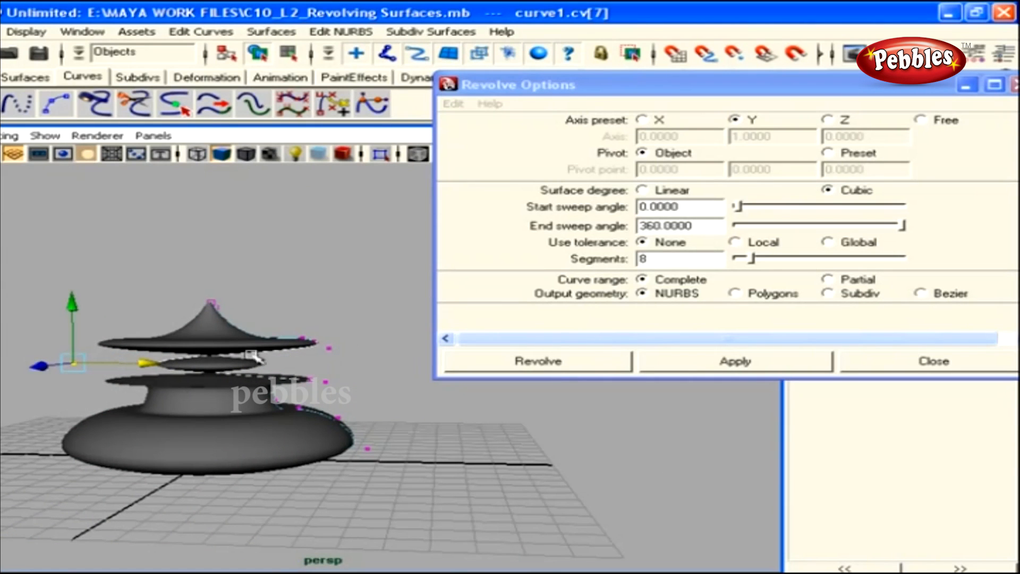
In the front view, push cv[7] outward to widen the middle ring
key("space")
left_click_drag(291, 348, 290, 372)
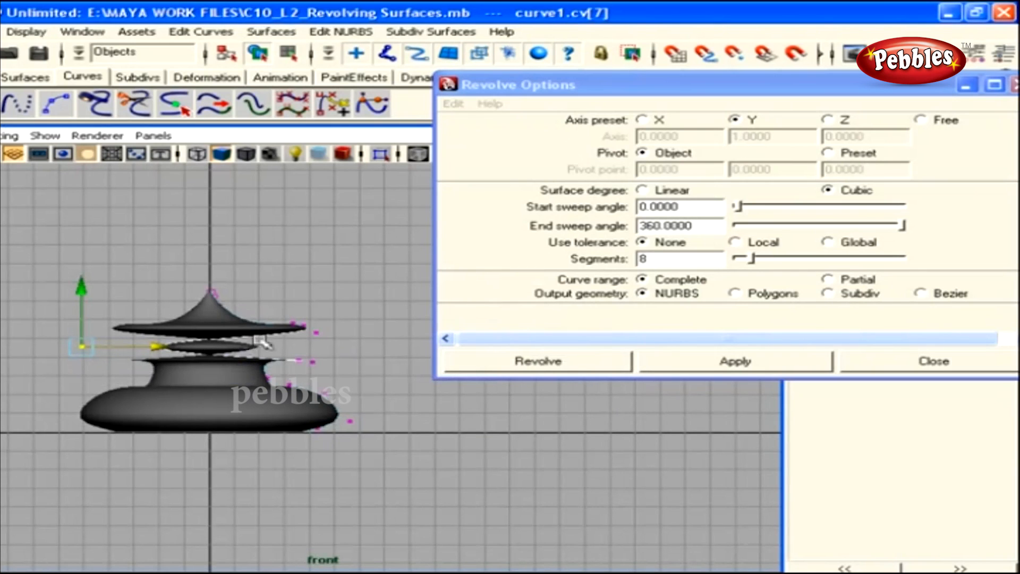
middle_click_drag(280, 341, 275, 357, "alt")
right_click_drag(275, 357, 225, 359, "alt")
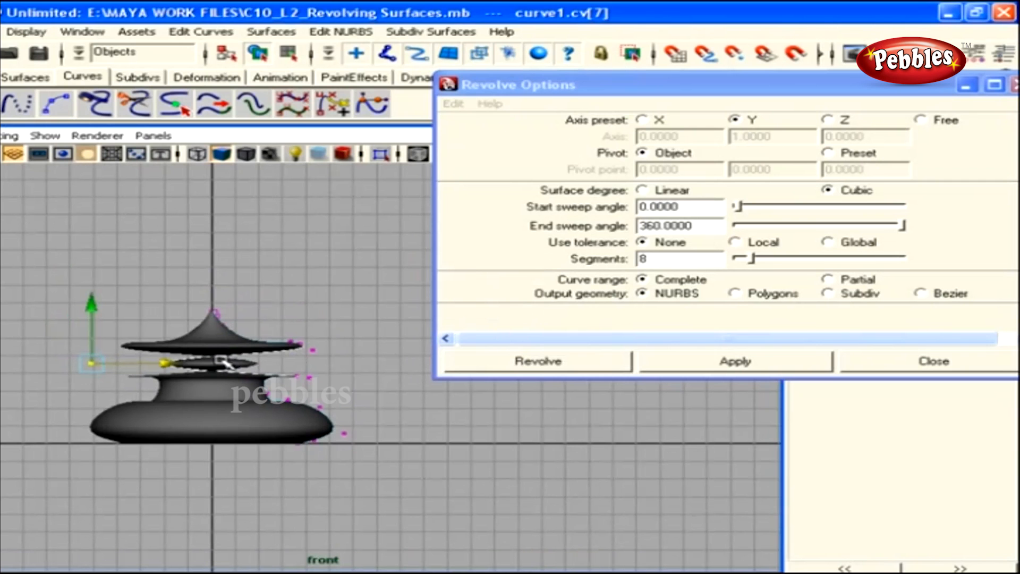
left_click_drag(147, 366, 325, 367)
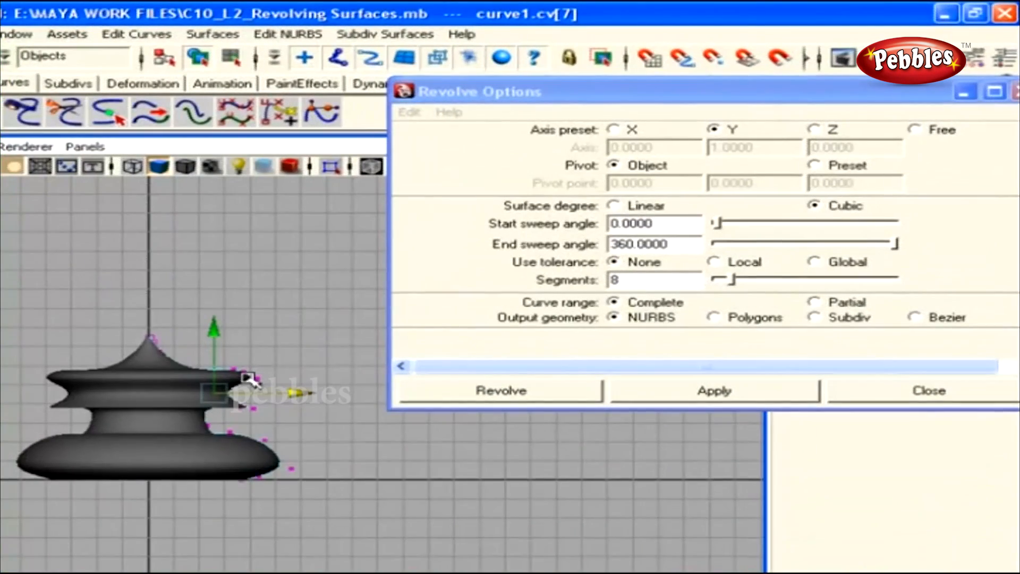
Set the Revolve pivot to Preset and delete the old revolved surface
left_click(814, 166)
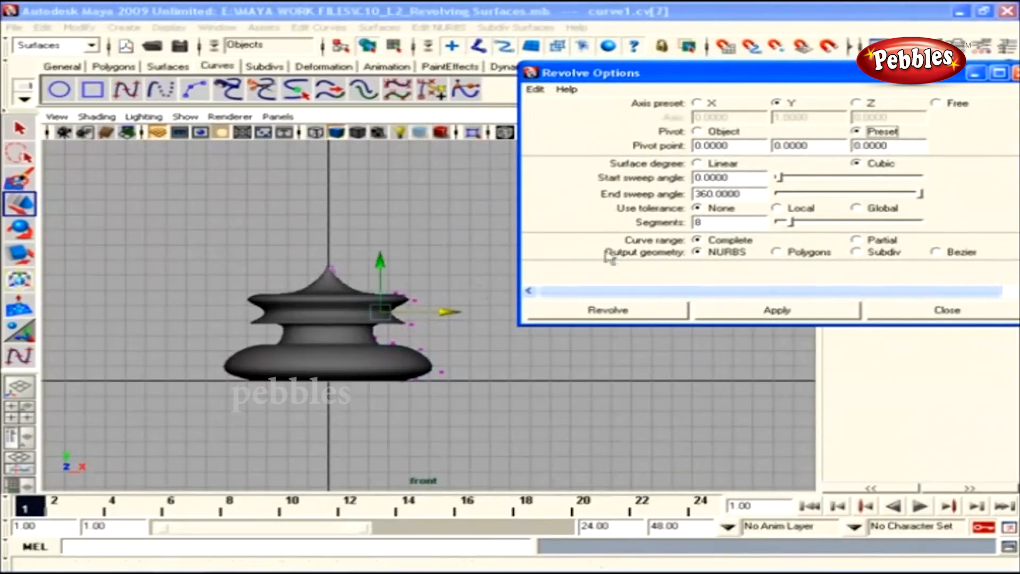
left_click(114, 382)
right_click_drag(300, 303, 327, 287)
left_click(304, 315)
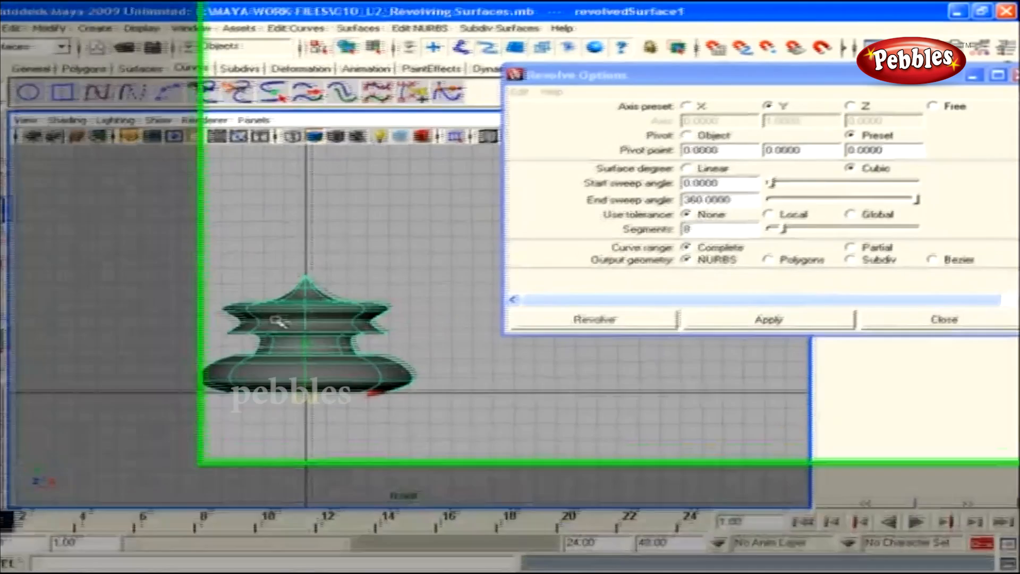
key("Delete")
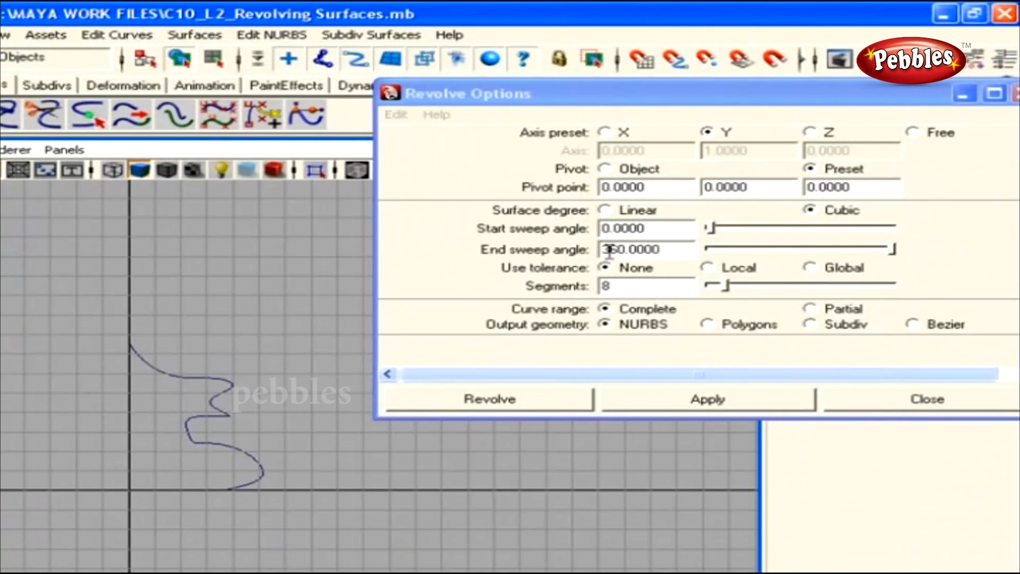
Revolve the profile curve with an end sweep angle of 234.894° and inspect the partial surface
left_click_drag(893, 250, 828, 255)
left_click(171, 371)
left_click(685, 401)
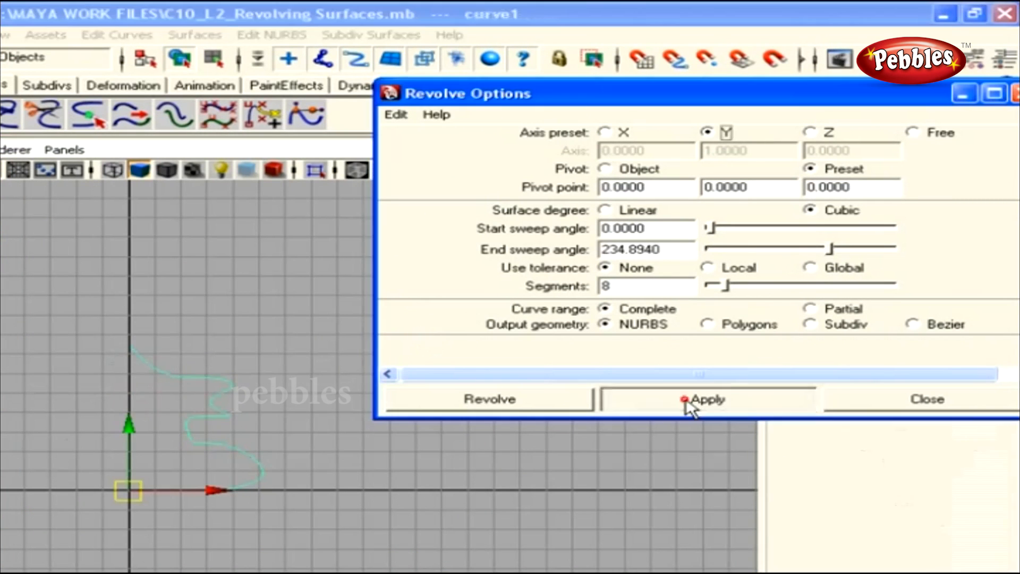
left_click(285, 456)
key("space")
left_click_drag(283, 456, 221, 461)
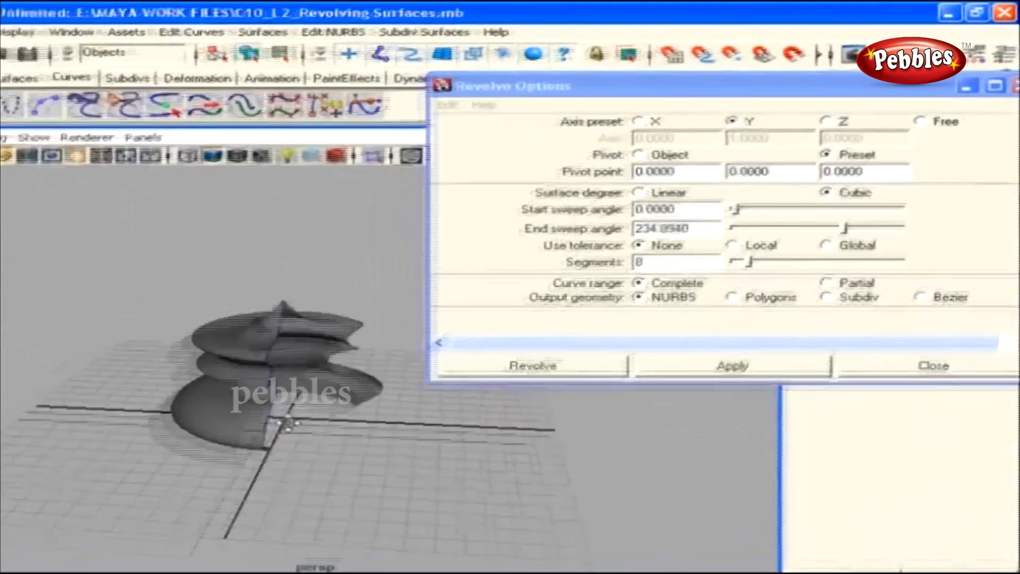
mouse_move(289, 424)
left_mouse_down("alt")
mouse_move(278, 453)
mouse_move(289, 408)
left_mouse_up("alt")
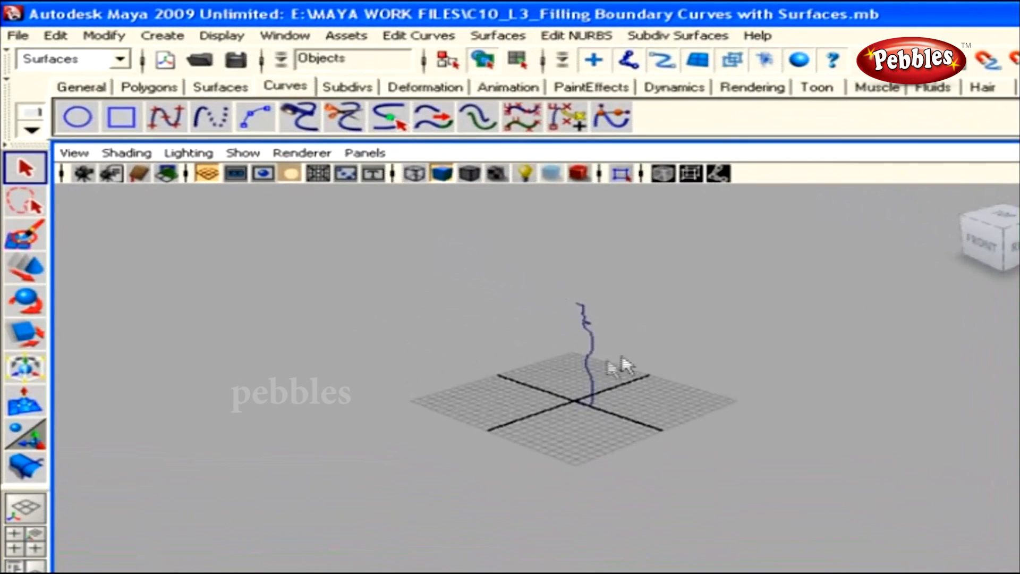
Revolve the profile curve into a surface with Surfaces > Revolve
left_click_drag(650, 313, 558, 391)
left_click_drag(550, 408, 587, 385, "alt")
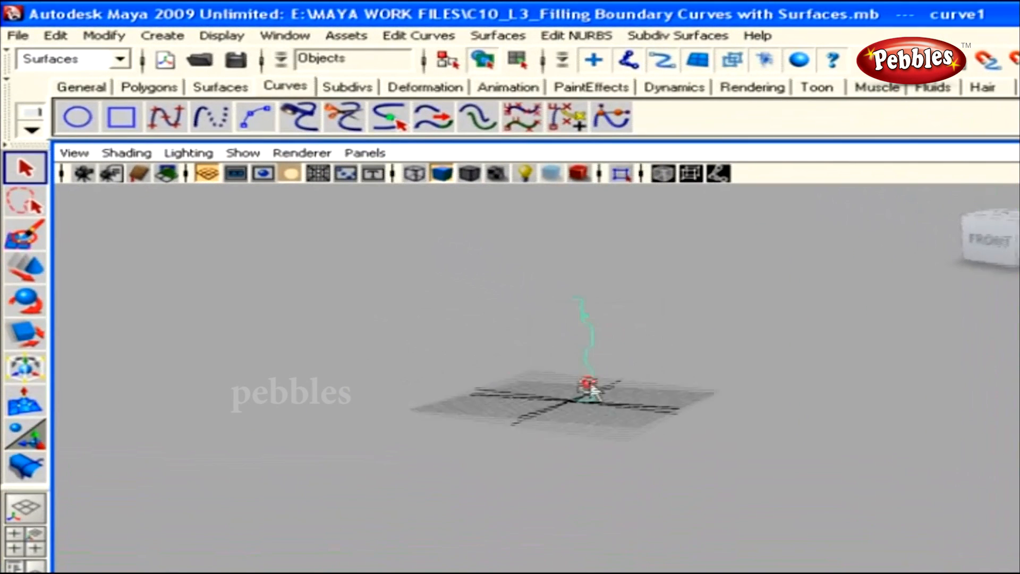
middle_click_drag(637, 358, 636, 412, "alt")
left_click(497, 35)
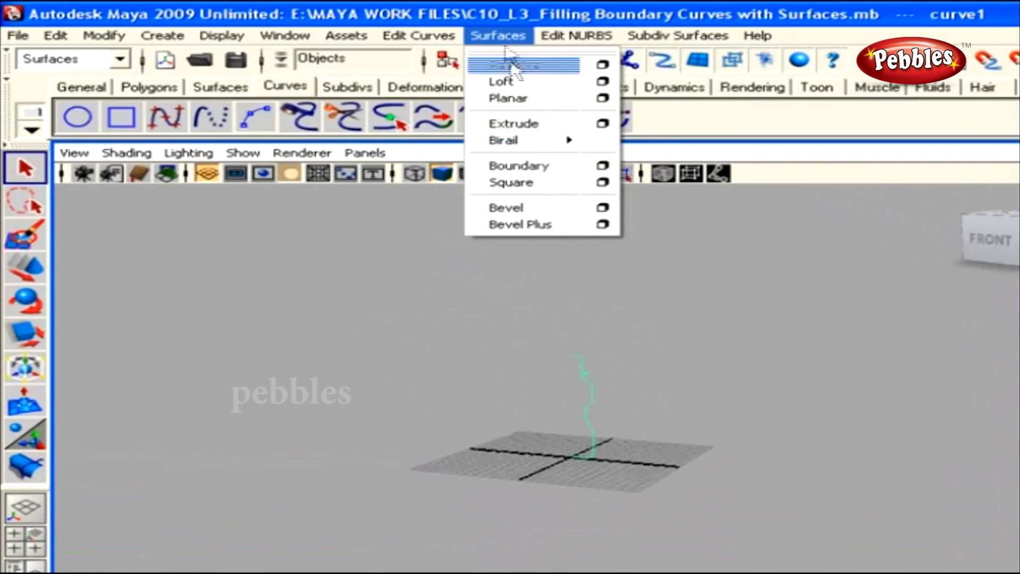
left_click(510, 64)
Slide the revolved surface aside, then delete both the surface and the profile curve
left_click_drag(593, 369, 621, 425, "alt")
right_click_drag(621, 425, 762, 449, "alt")
left_click_drag(763, 448, 714, 447, "alt")
left_click(564, 424)
key("w")
left_click_drag(655, 480, 555, 467)
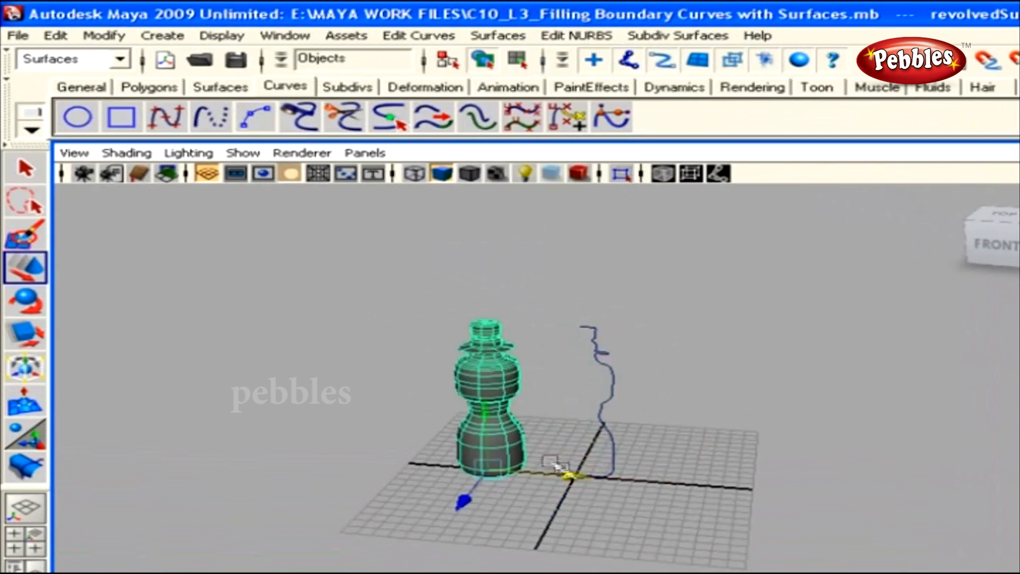
left_click(606, 345)
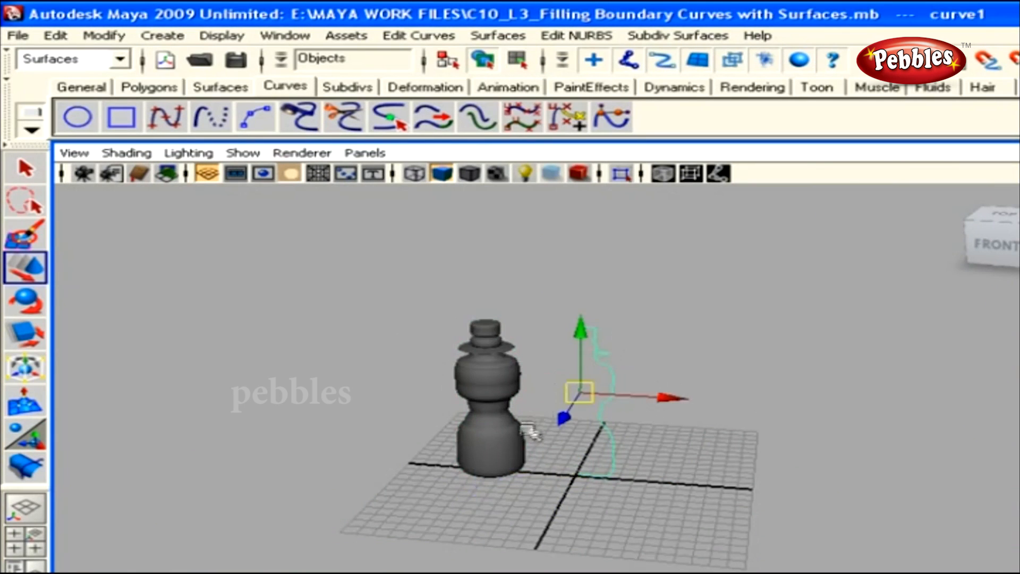
left_click_drag(747, 314, 353, 448)
key("Delete")
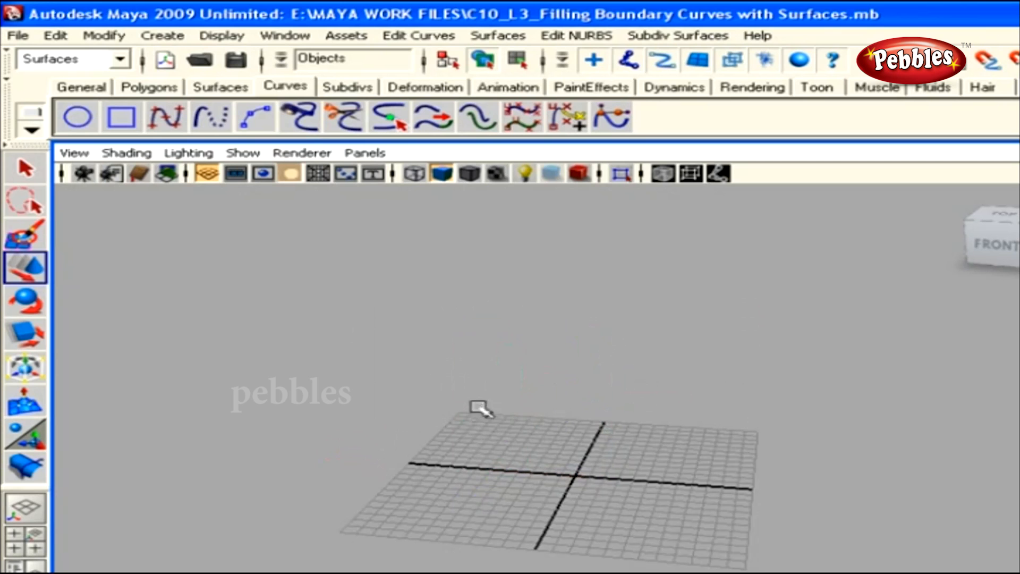
Create a NURBS square, inspect each of its four sides, then delete it
left_click(126, 119)
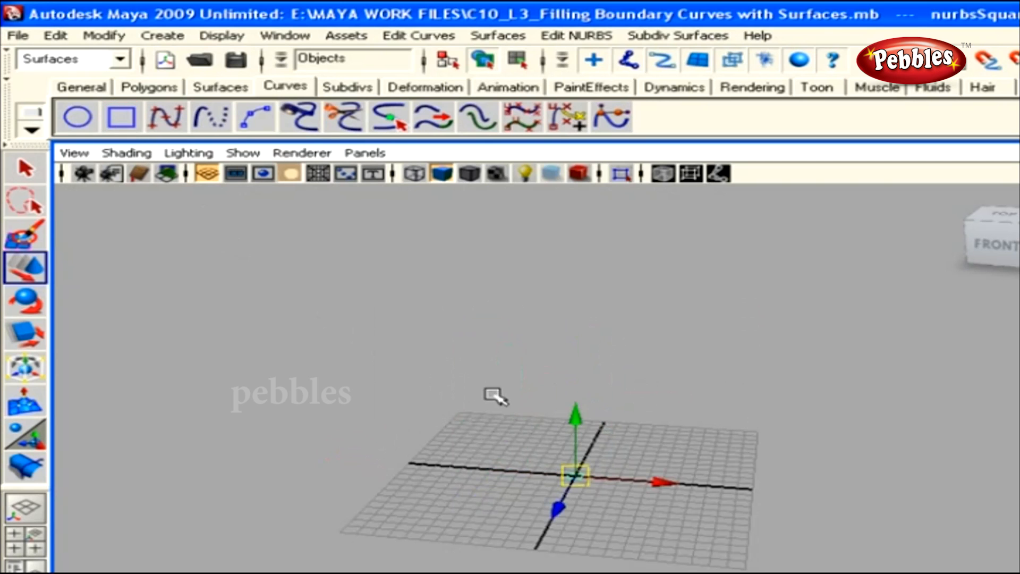
right_click_drag(494, 396, 534, 422, "alt")
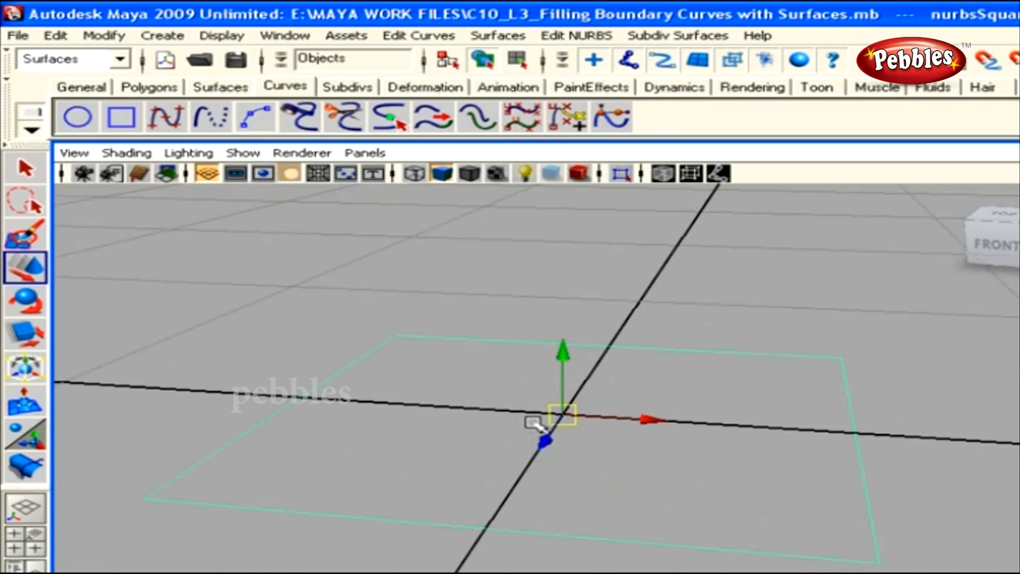
left_click_drag(276, 358, 386, 414)
left_click_drag(460, 287, 521, 400)
left_click(870, 494)
left_click(651, 547)
right_click_drag(872, 533, 608, 485, "alt")
left_click_drag(713, 494, 602, 498, "alt")
left_click_drag(393, 321, 765, 491)
key("Delete")
middle_click_drag(586, 403, 824, 517, "alt")
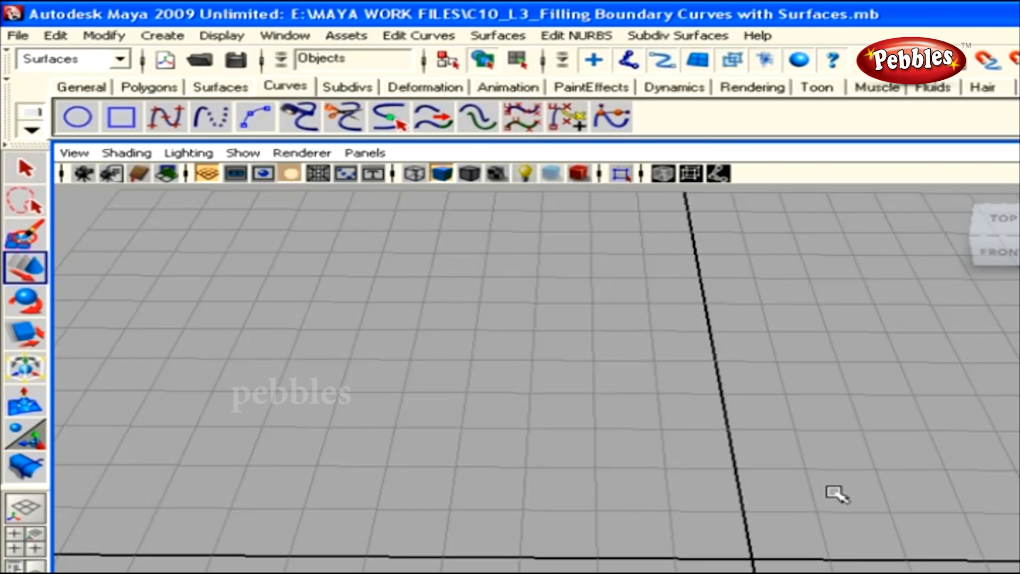
Draw a four-point CV curve arc on the grid
left_click(162, 124)
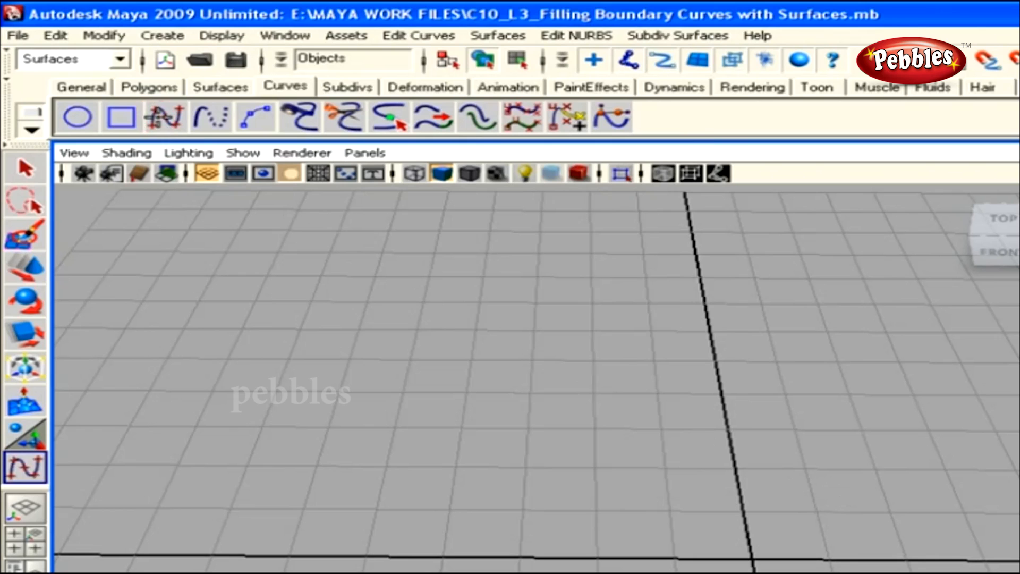
left_click(234, 329)
left_click(272, 375)
left_click(256, 443)
left_click(217, 452)
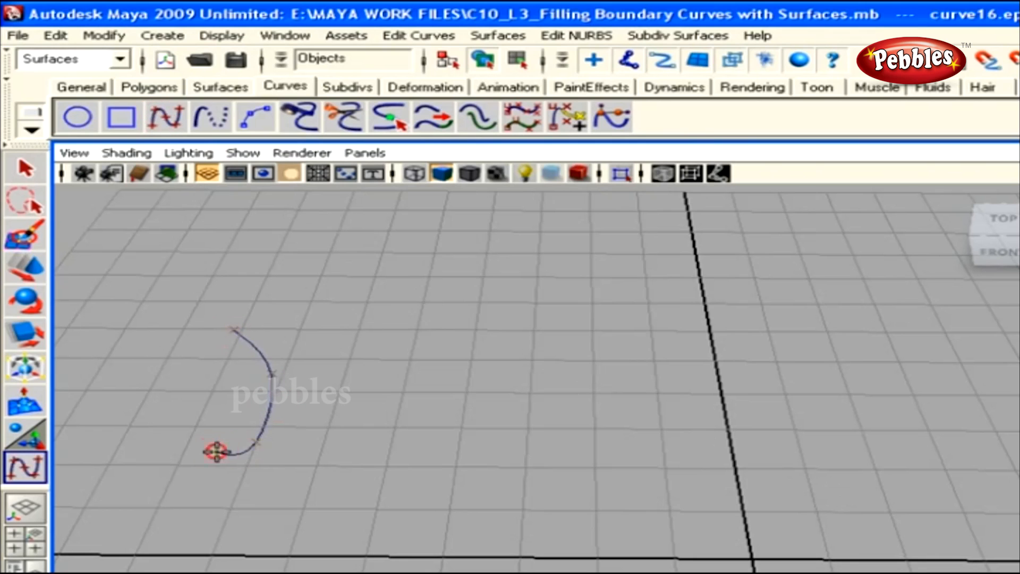
key("w")
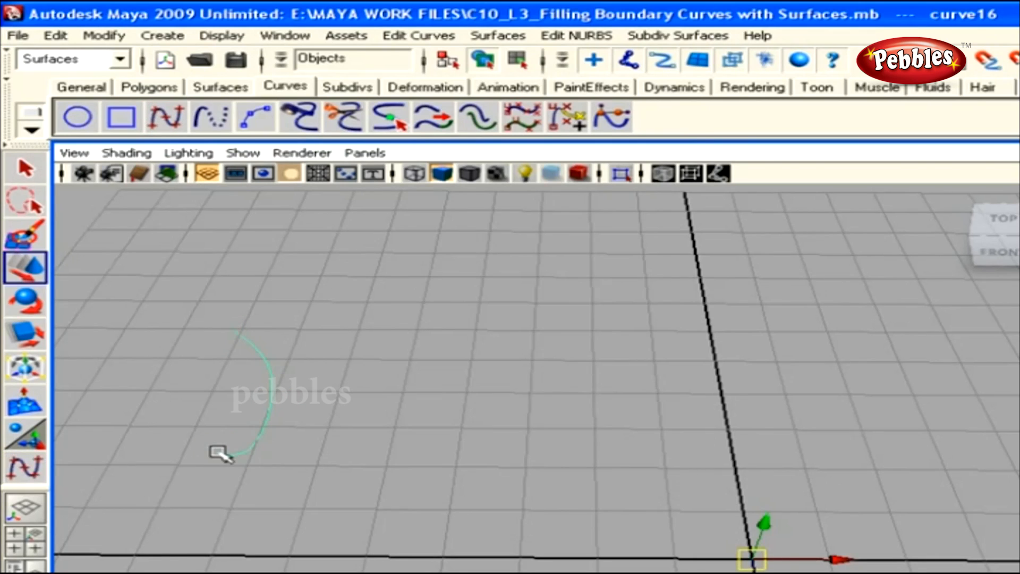
Draw a second curve snapped to the arc's lower end, running right
key("y")
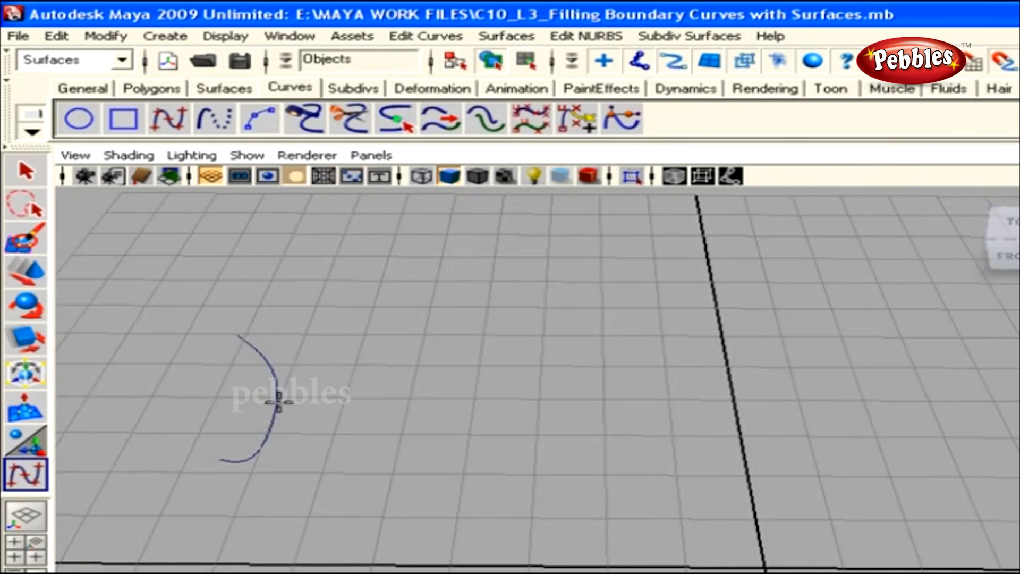
mouse_move(276, 409)
left_mouse_down()
mouse_move(239, 453)
mouse_move(205, 461)
mouse_move(301, 462)
mouse_move(371, 414)
mouse_move(383, 373)
mouse_move(376, 310)
mouse_move(285, 240)
mouse_move(332, 360)
mouse_move(296, 439)
mouse_move(248, 466)
mouse_move(221, 464)
left_mouse_up()
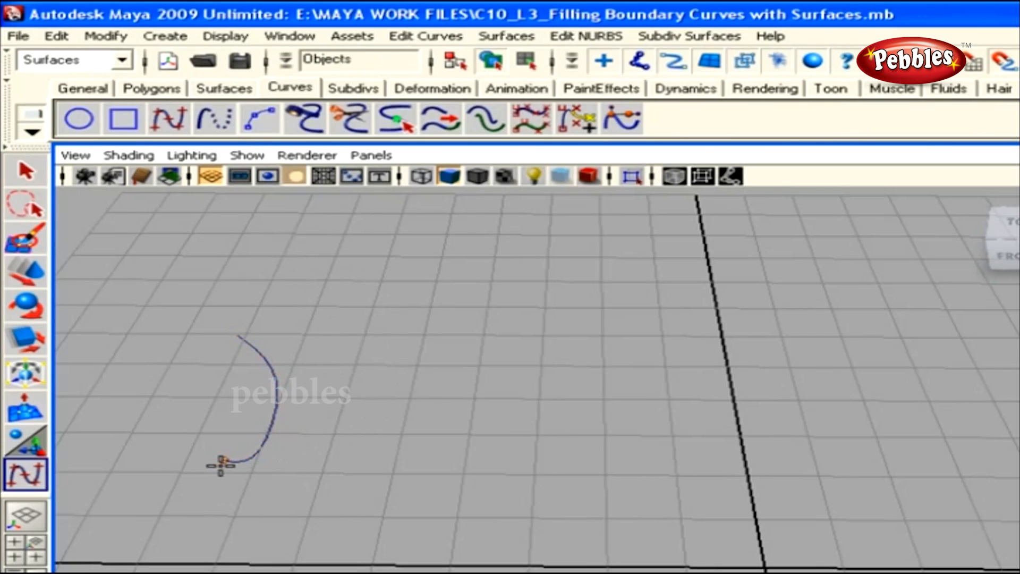
left_click(288, 472)
left_click(338, 466)
left_click(415, 465)
left_click(454, 484)
key("Return")
key("w")
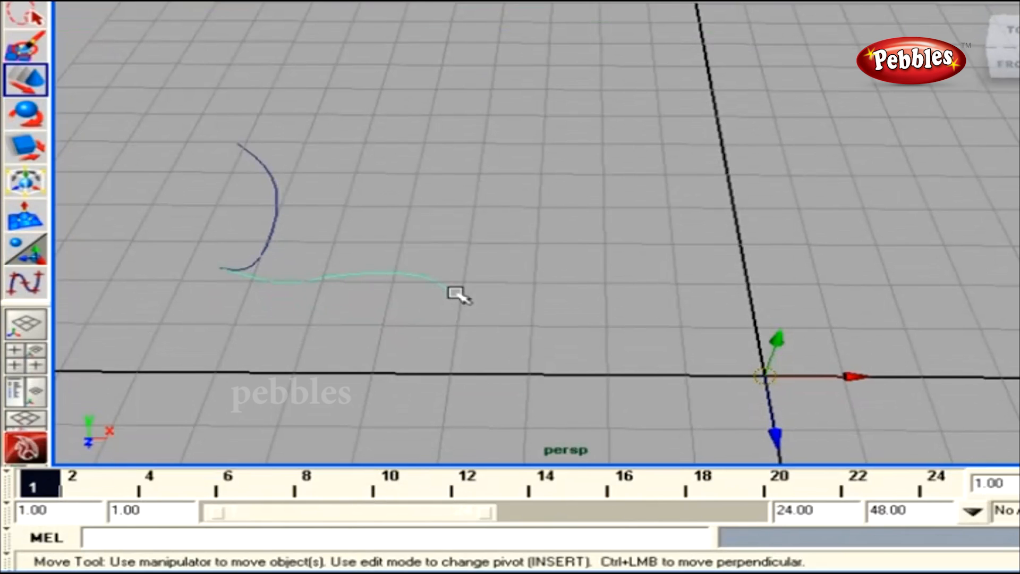
With curve snapping on, draw a third curve rising from the lower curve's right end
key("g")
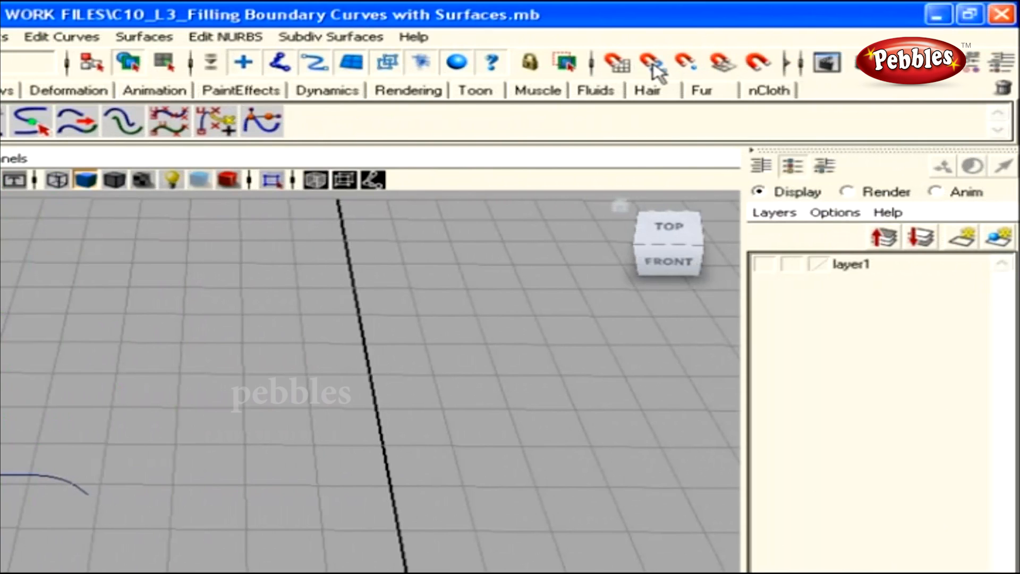
left_click(653, 65)
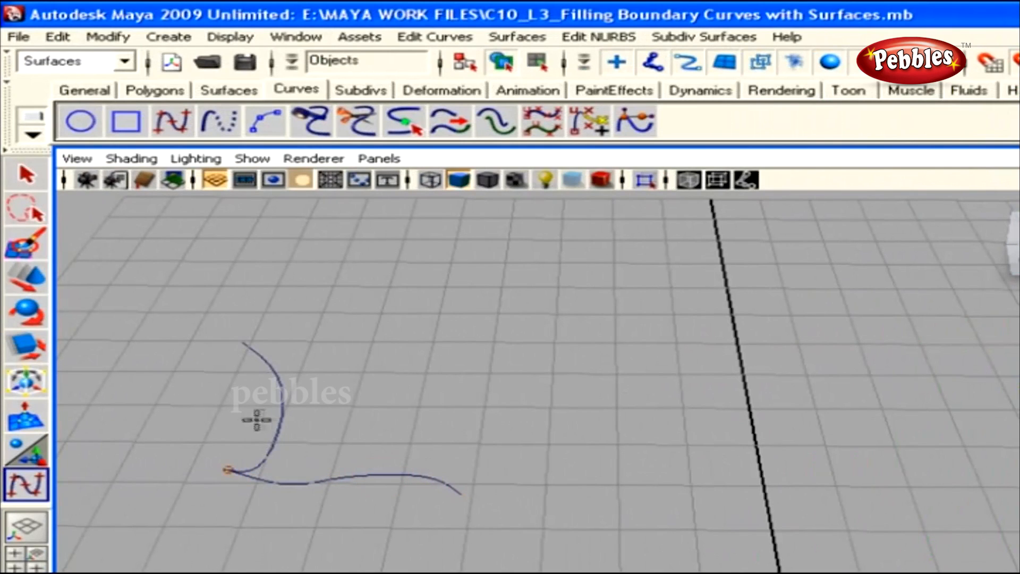
left_click(467, 493)
left_click(470, 465)
left_click(427, 422)
left_click(407, 366)
left_click(420, 326)
key("w")
Draw a curve joining the right and left curves' top ends, then select all four boundary curves
right_click_drag(474, 455, 551, 506, "alt")
key("y")
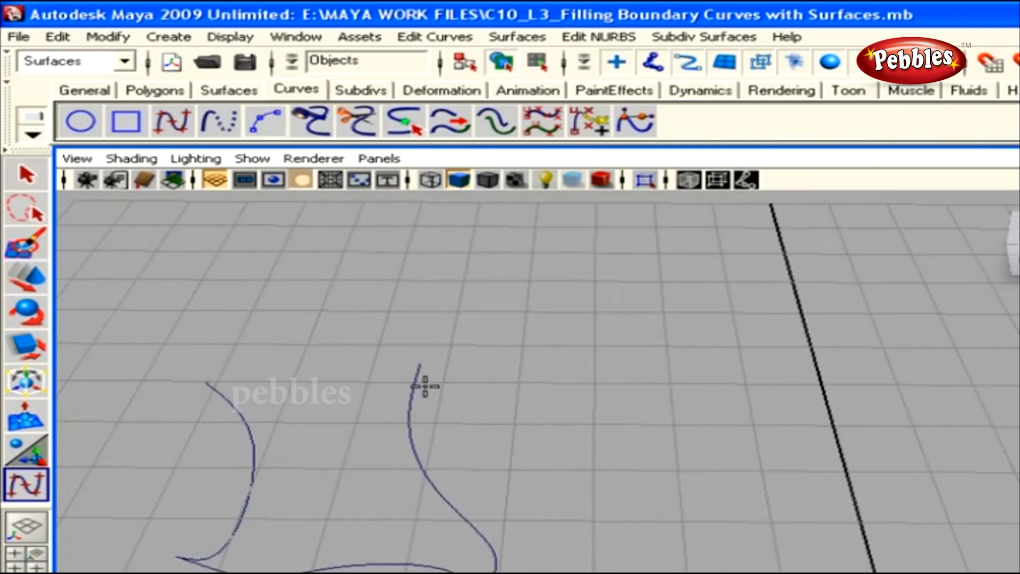
left_click(417, 362)
left_click(367, 383)
left_click(248, 398)
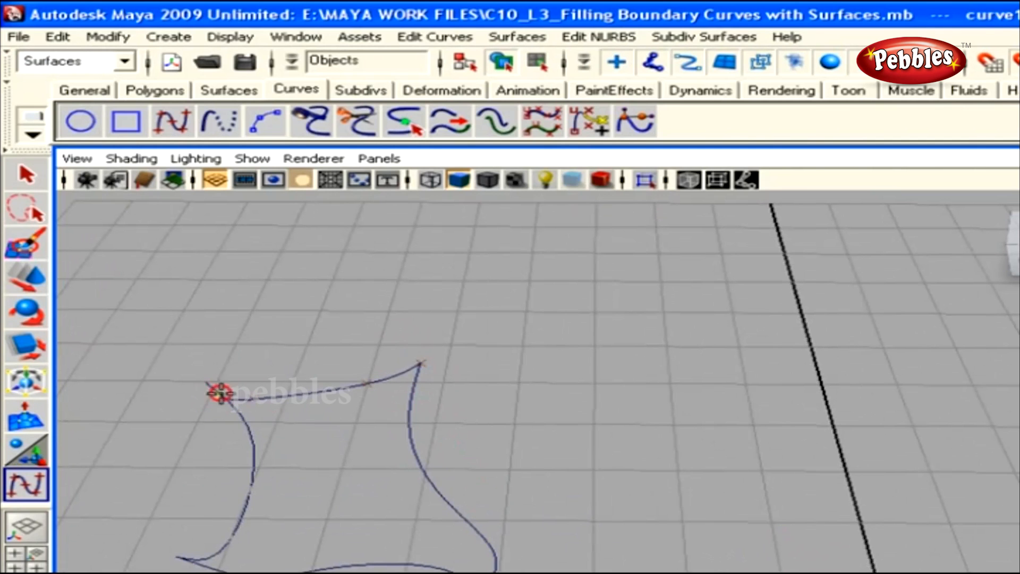
left_click(206, 381)
key("w")
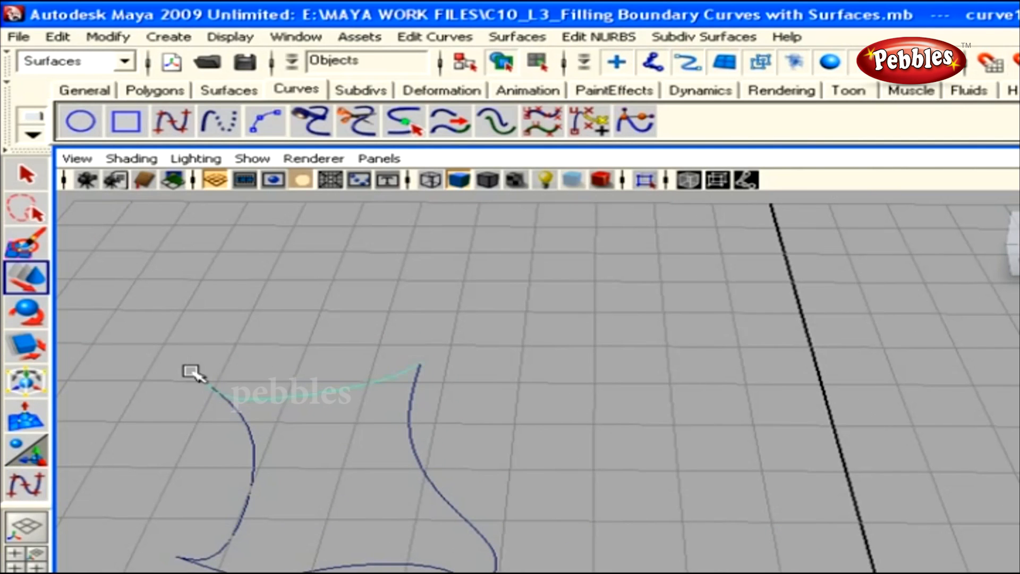
right_click_drag(683, 531, 330, 439, "alt")
left_click_drag(337, 360, 557, 485)
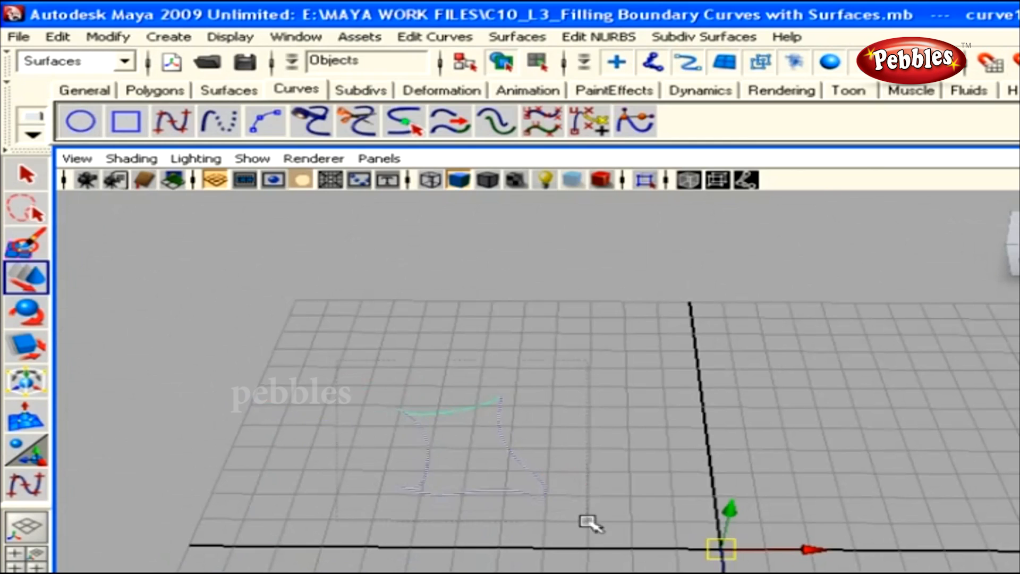
Reset the Planar options and create planarTrimmedSurface1 inside the four-curve outline
left_click(518, 37)
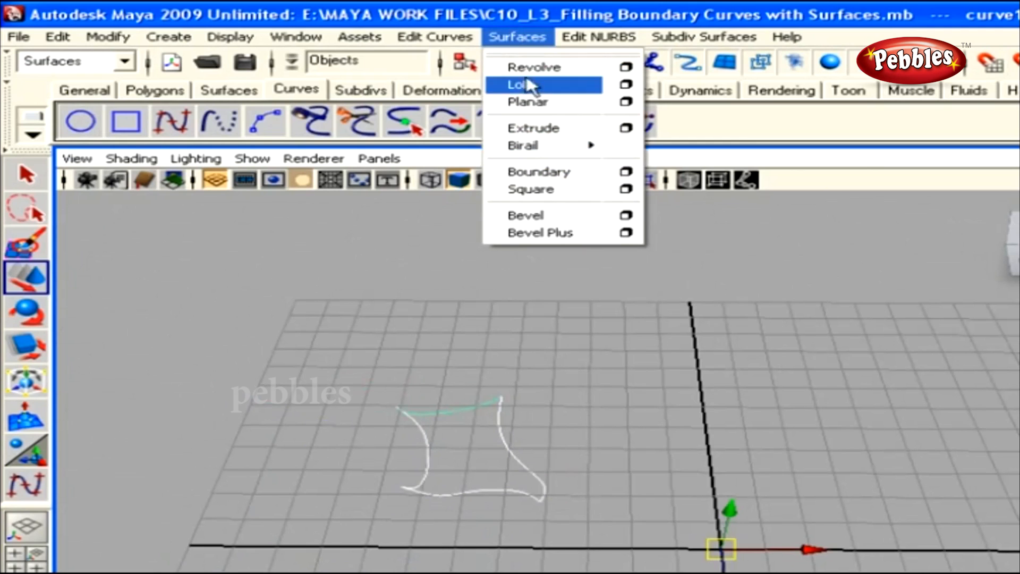
left_click(625, 102)
left_click(428, 159)
left_click(455, 198)
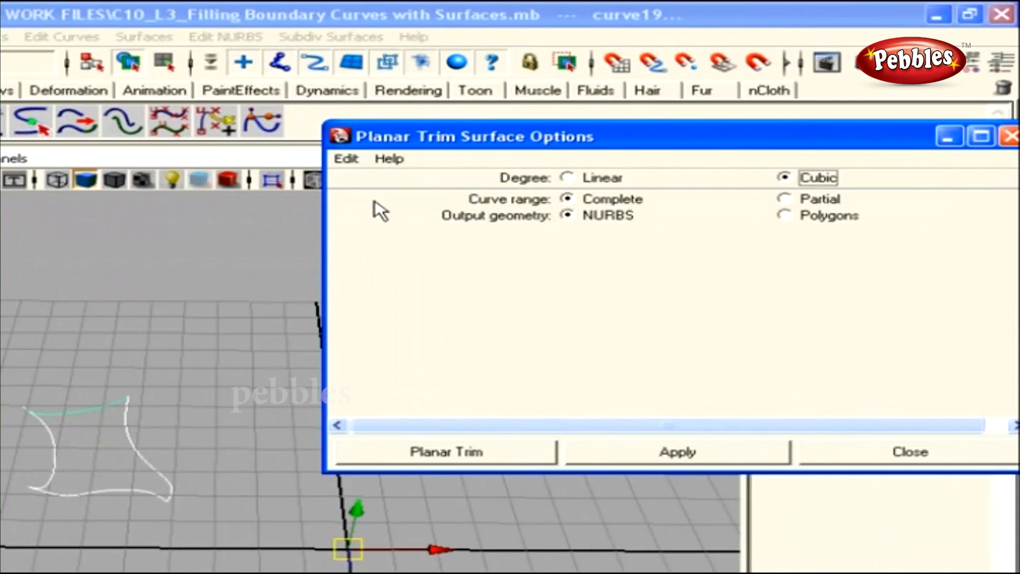
left_click(473, 452)
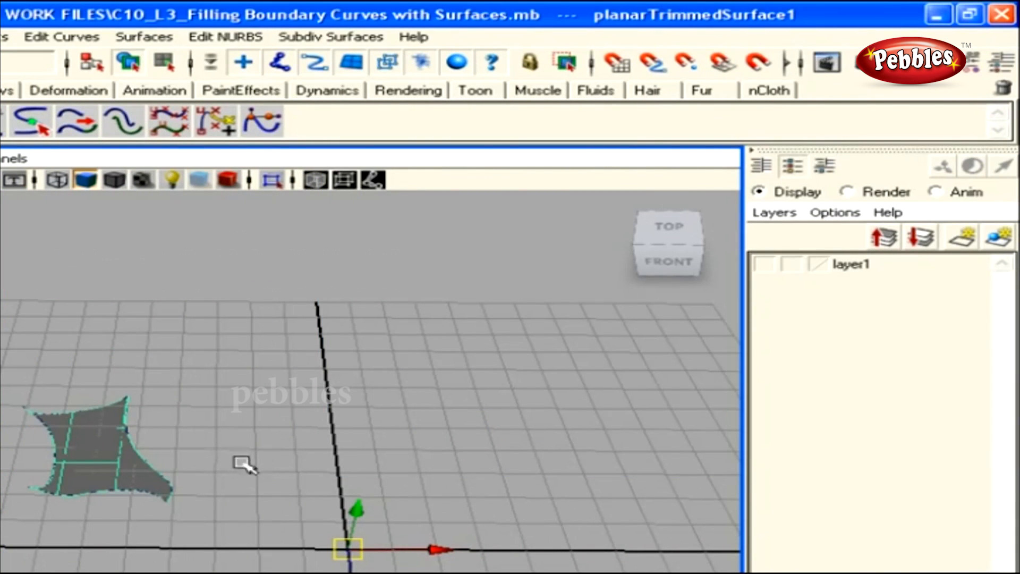
left_click(313, 504)
left_click_drag(319, 510, 198, 489, "alt")
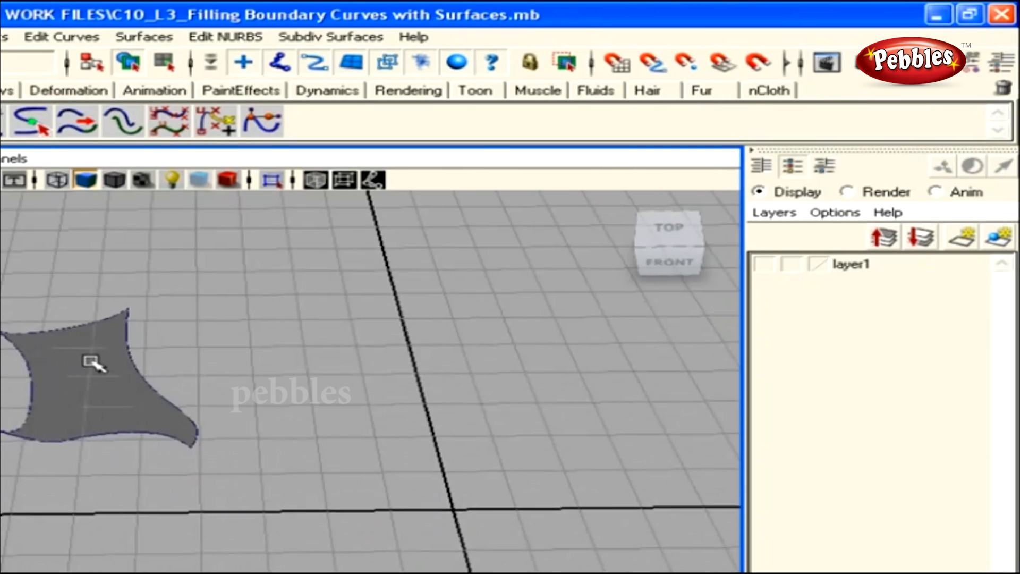
Delete the flat trimmed planar surface and make layer1's boundary curves visible
left_click_drag(1, 290, 312, 473)
key("Delete")
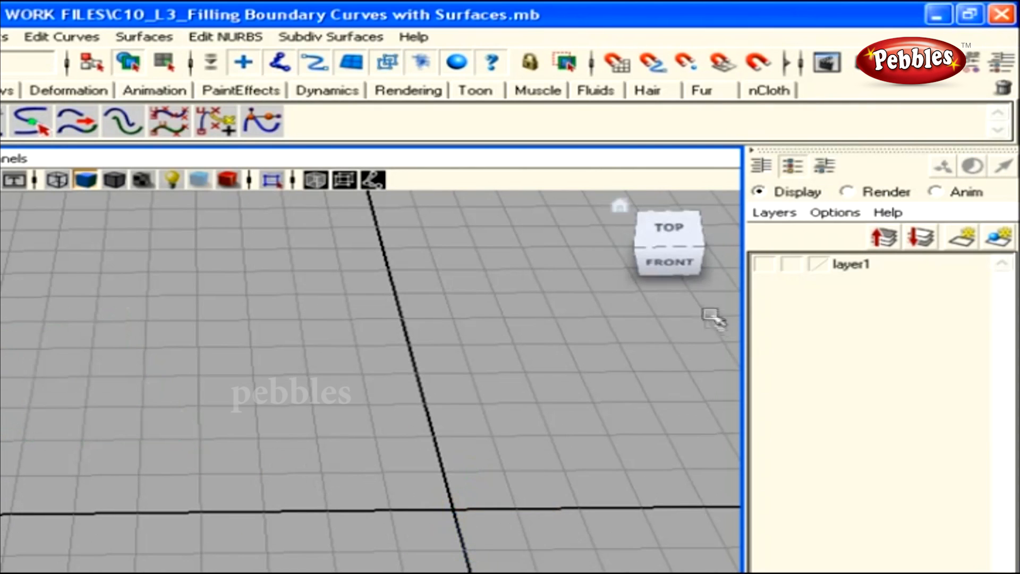
left_click(764, 266)
left_click_drag(449, 448, 444, 519, "alt")
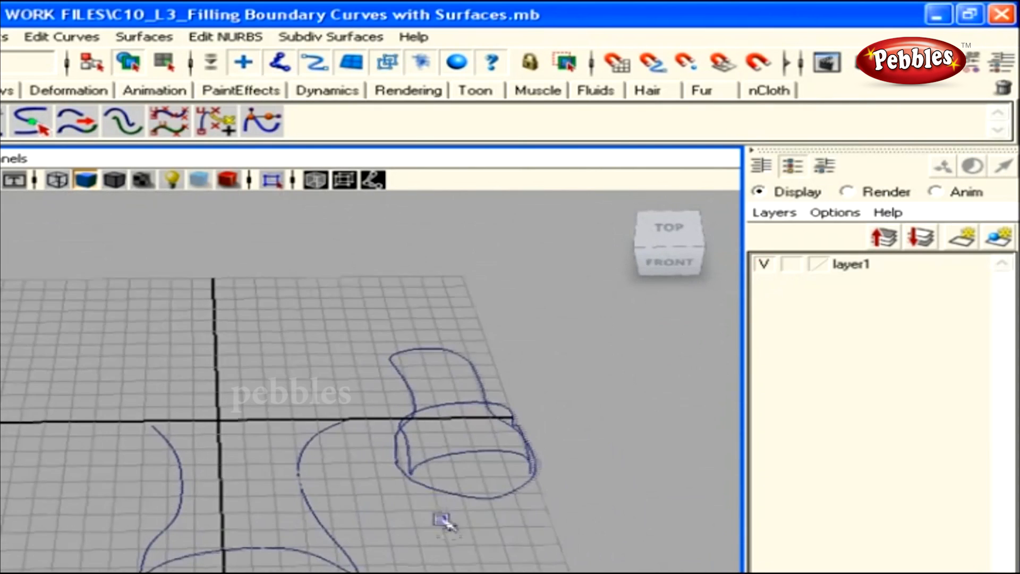
Tear off the Surfaces menu as a floating panel beside the viewport
left_click(143, 41)
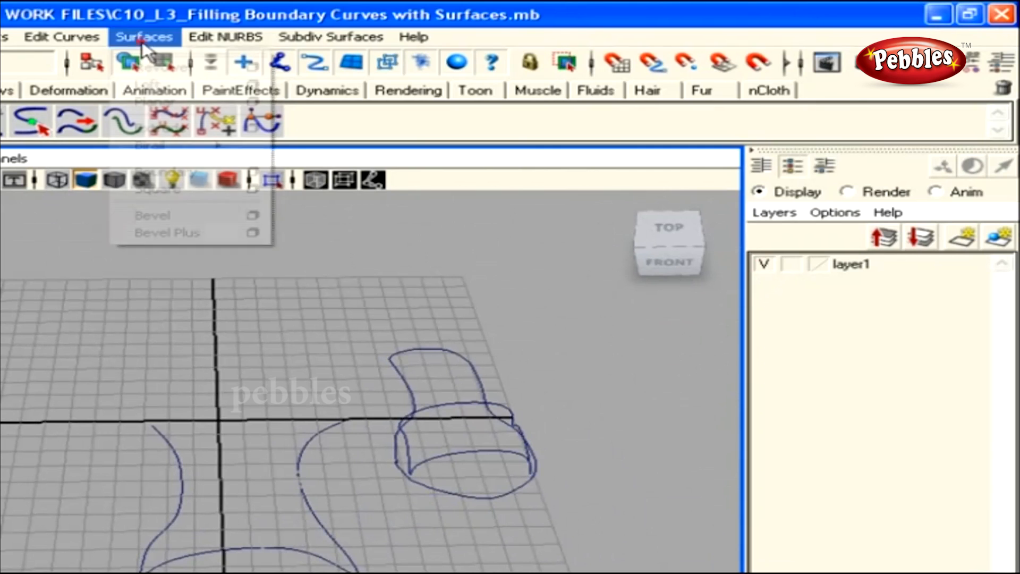
left_click(147, 53)
left_click_drag(141, 39, 453, 41)
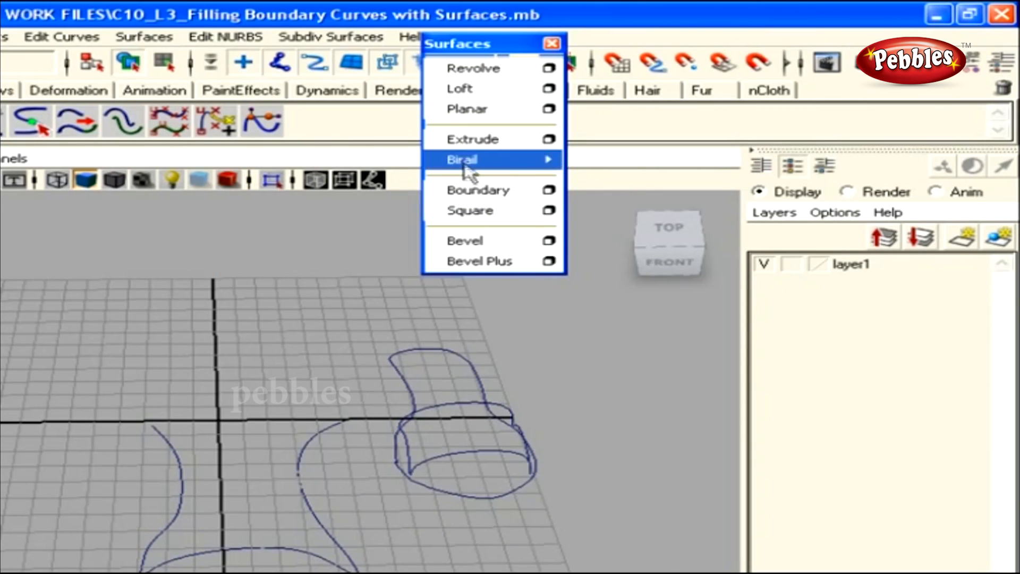
Build a Birail 1 surface from two profile curves and the left rail
mouse_move(468, 171)
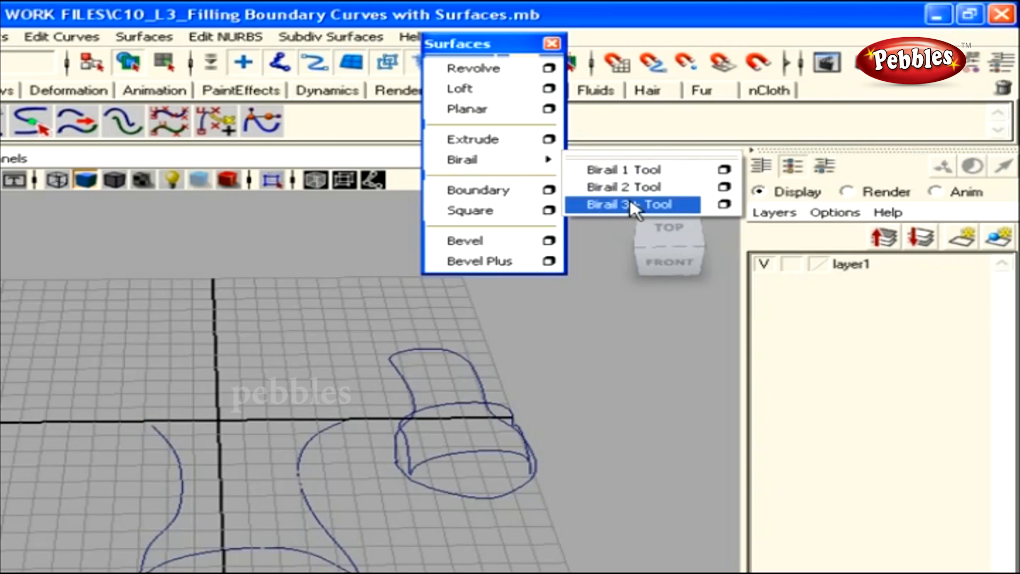
left_click(627, 170)
left_click(236, 547)
left_click(280, 495)
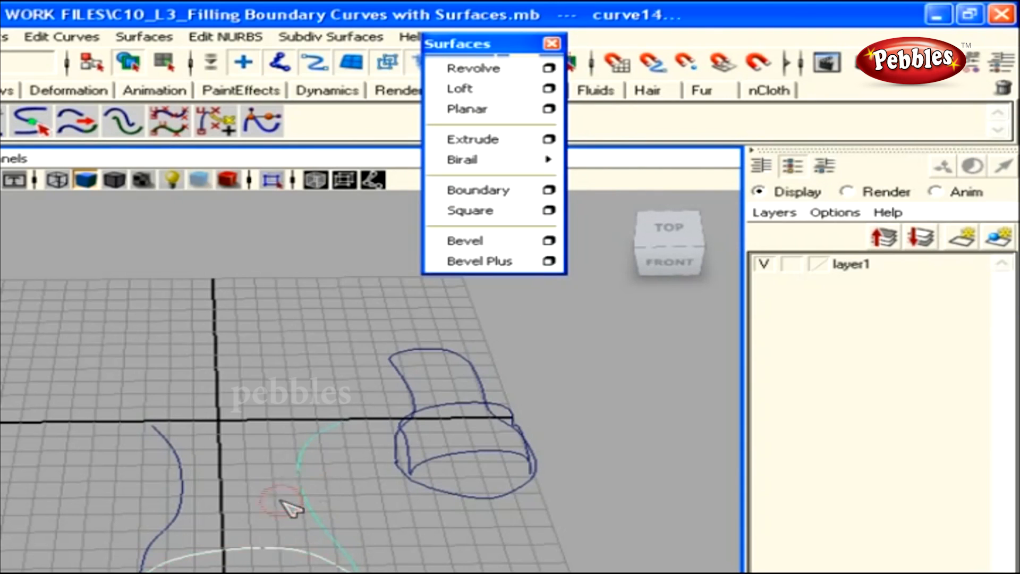
left_click(175, 467)
left_click_drag(292, 540, 104, 494, "alt")
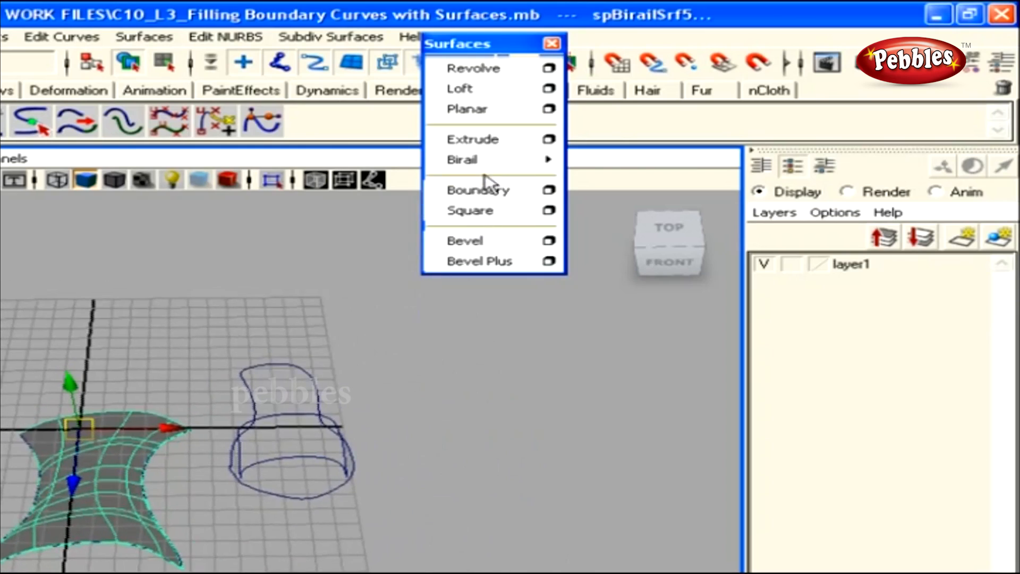
Build a Birail 2 surface from the top and bottom profiles and two rails
left_click(548, 160)
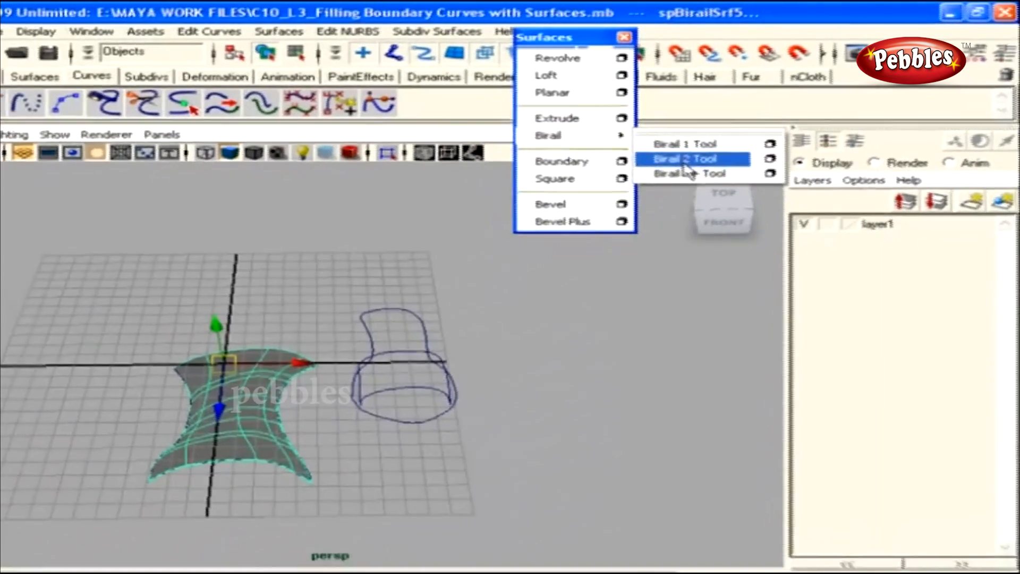
left_click(685, 158)
left_click(392, 312)
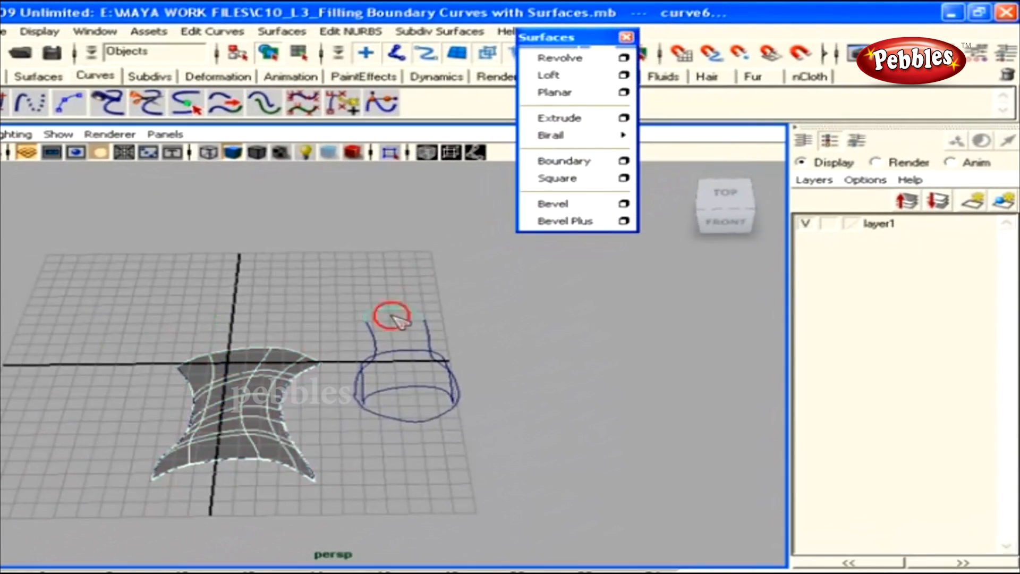
left_click(420, 429)
right_click_drag(430, 445, 405, 386, "alt")
left_click(386, 346)
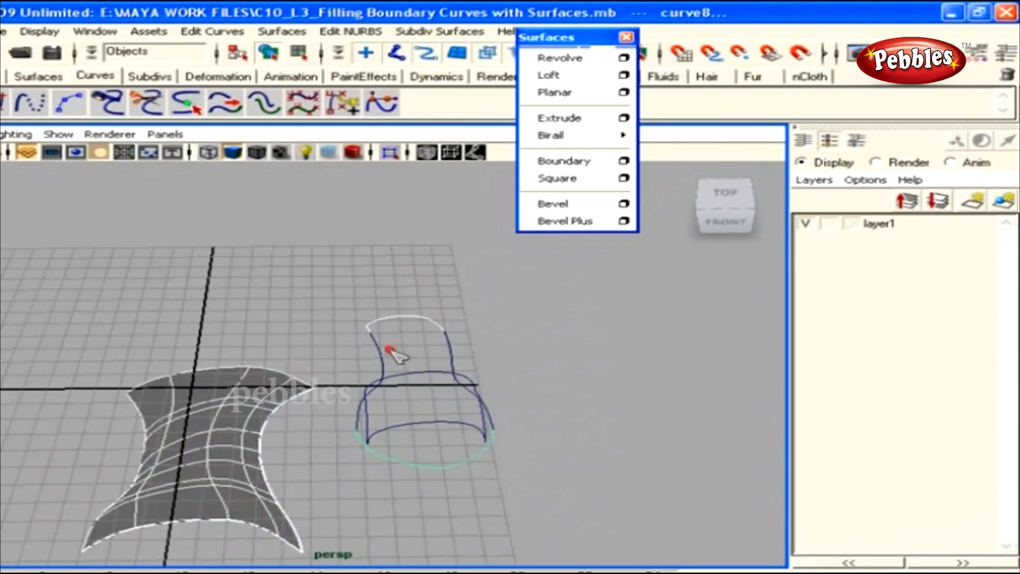
left_click(455, 348)
left_click_drag(501, 364, 429, 403, "alt")
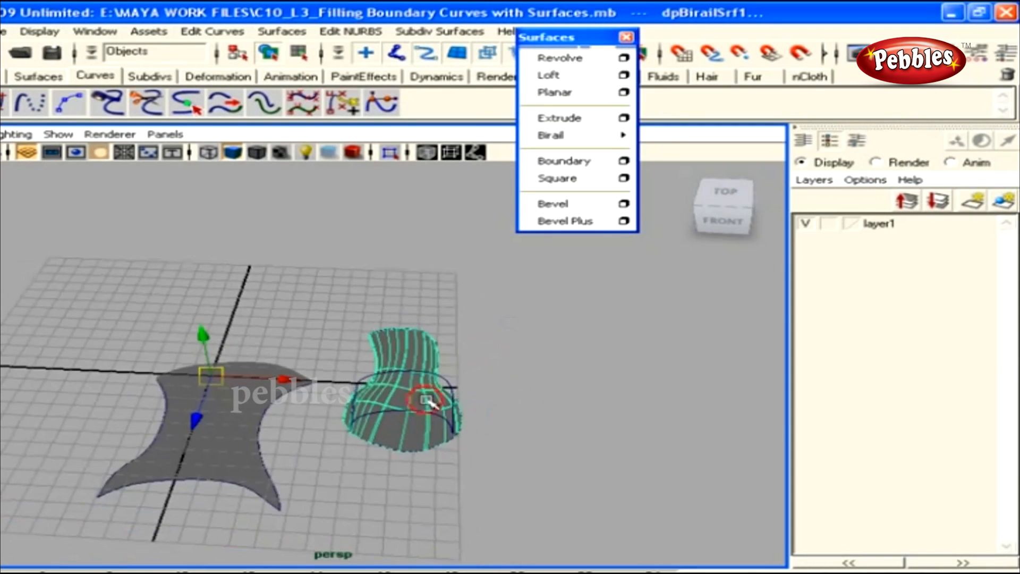
Create a Birail 3+ dome over the cylinder-shaped curves from two profiles and two rails
left_click(567, 139)
left_click(706, 174)
left_click_drag(502, 345, 487, 405, "alt")
left_click(313, 374)
left_click_drag(313, 375, 566, 367, "alt")
left_click(551, 362)
left_click(498, 328)
left_click(556, 349)
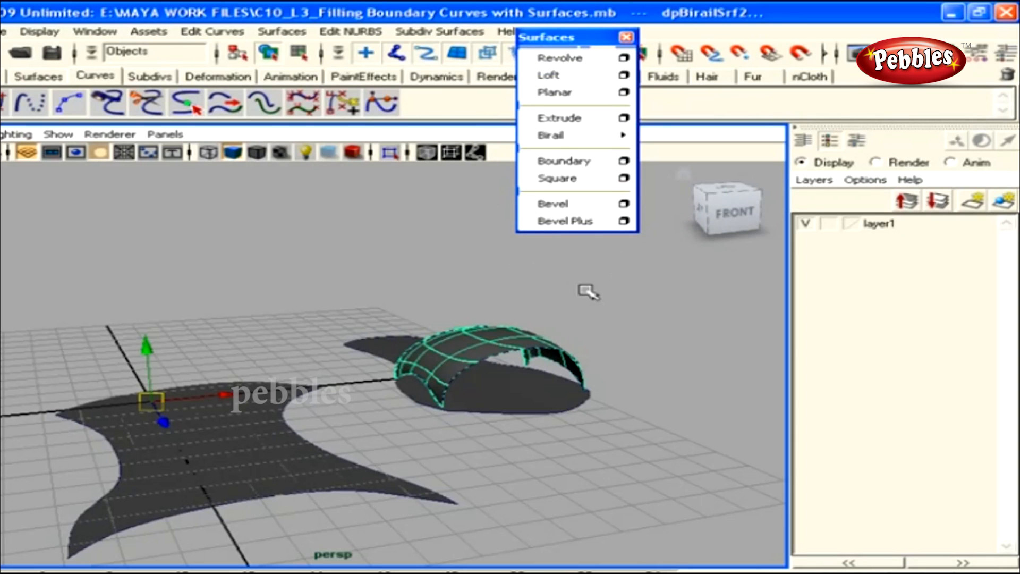
left_click_drag(580, 291, 409, 463, "alt")
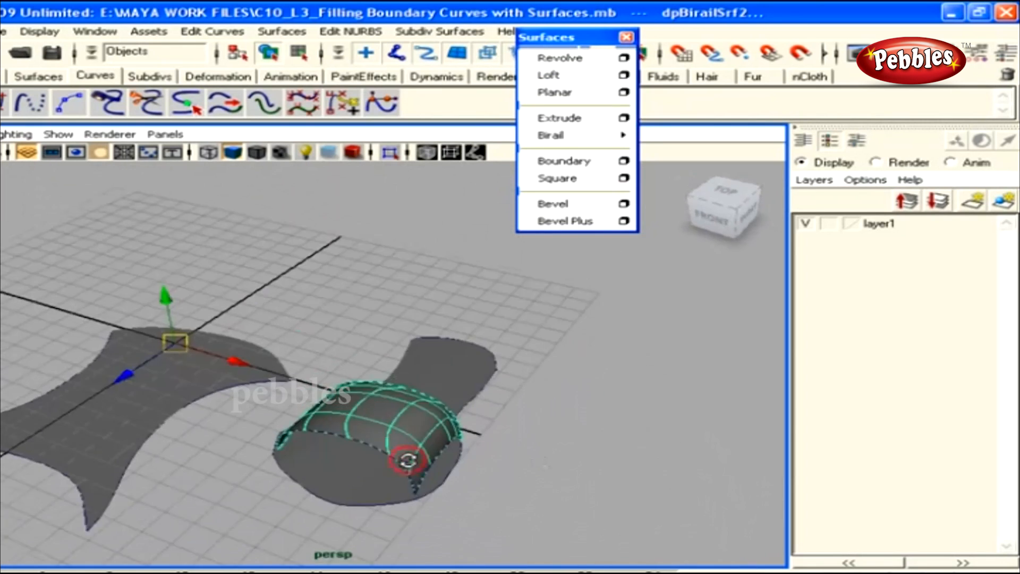
left_click(546, 461)
left_click_drag(545, 461, 330, 461, "alt")
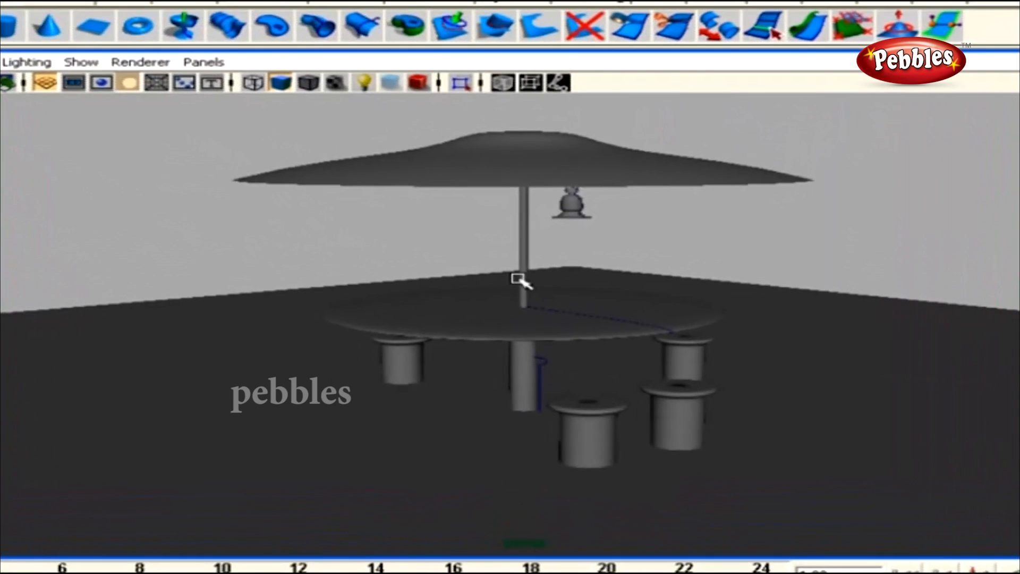
Orbit around the umbrella table and browse the curve editing menu without choosing anything
right_click_drag(680, 317, 572, 304, "alt")
left_click_drag(573, 304, 617, 311, "alt")
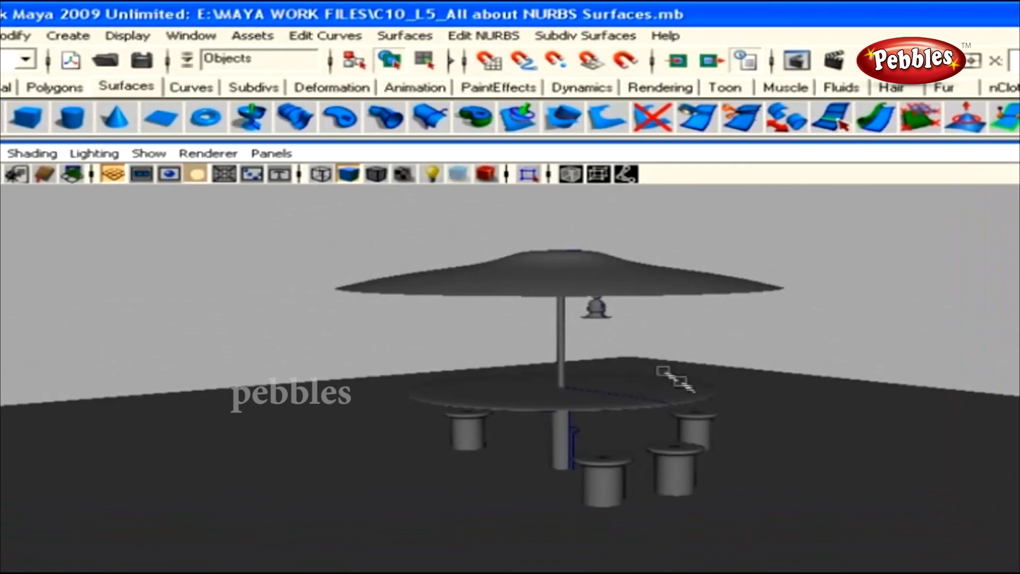
left_click(326, 36)
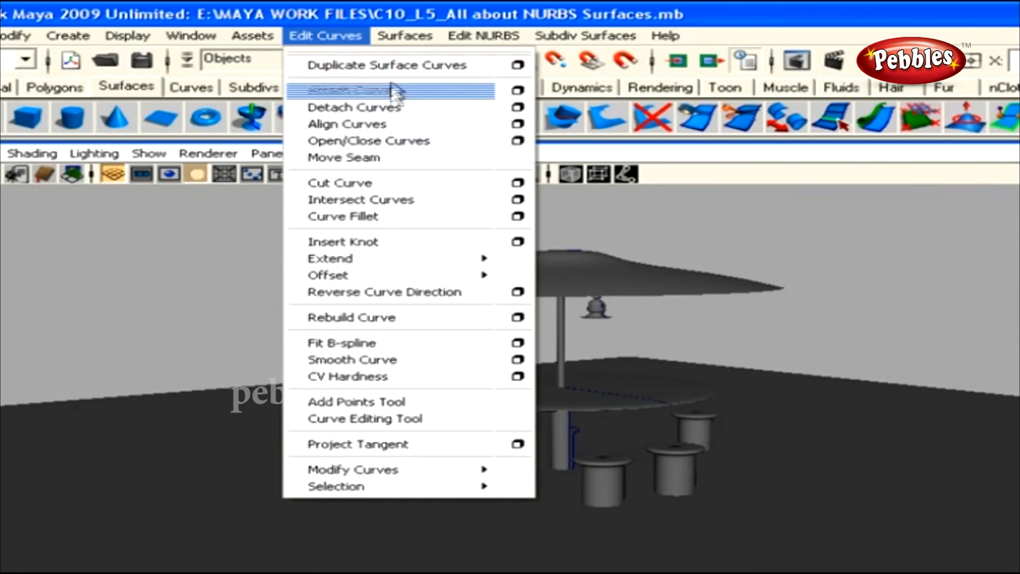
mouse_move(404, 36)
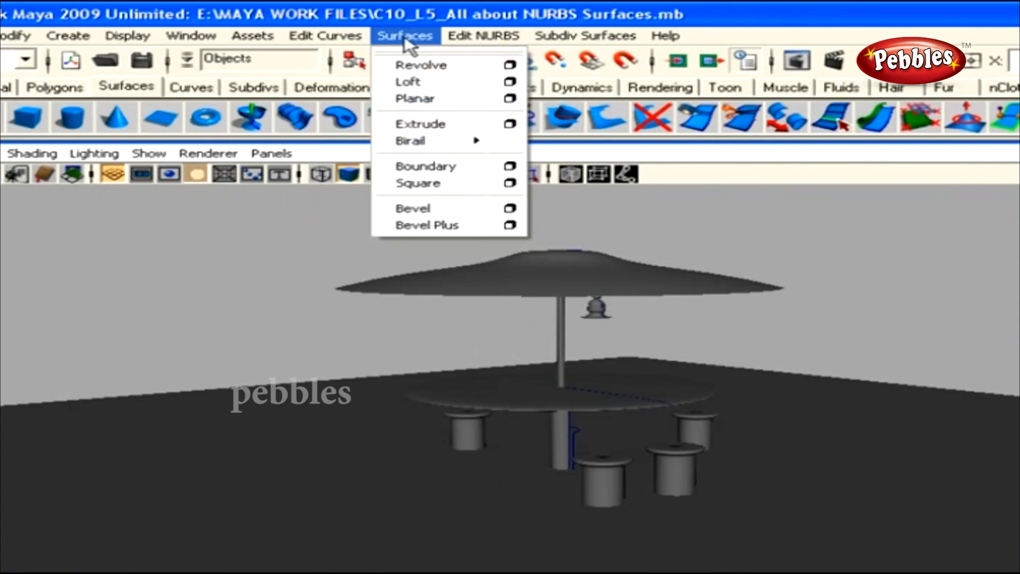
left_click(439, 66)
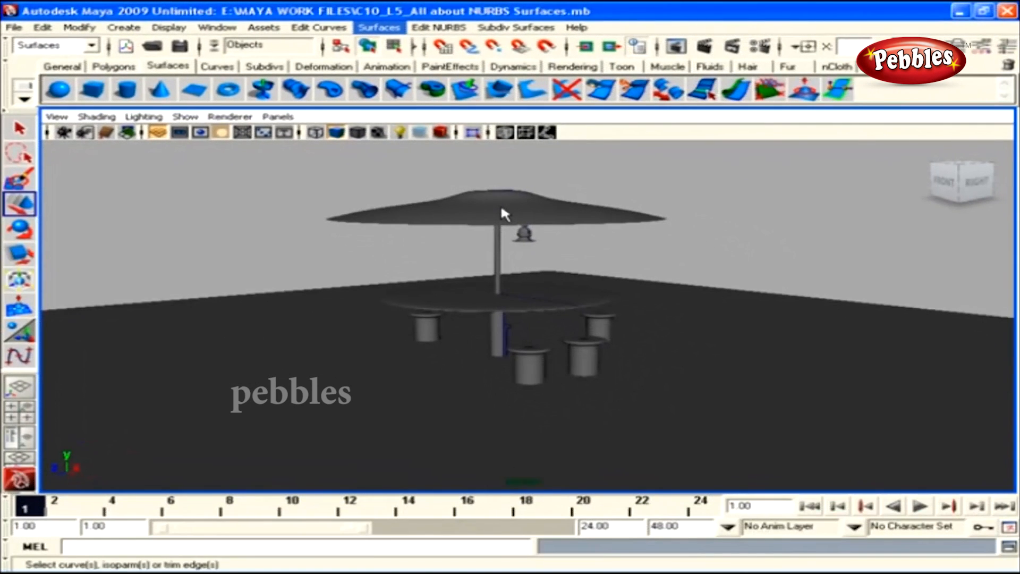
Show the umbrella's surface points, then widen the table's profile curve along X and restore it
key("w")
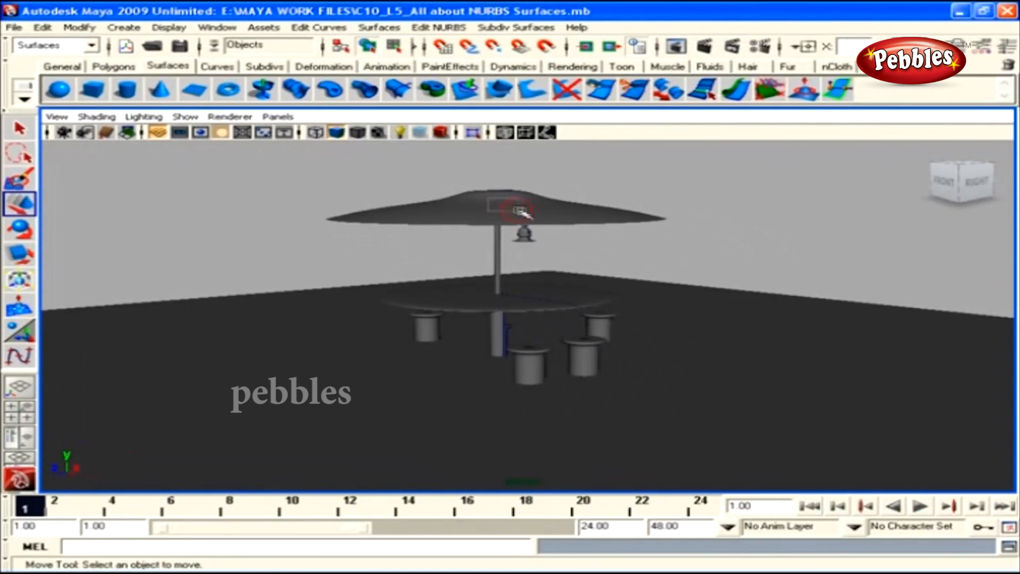
left_click(520, 209)
right_click_drag(501, 202, 501, 166)
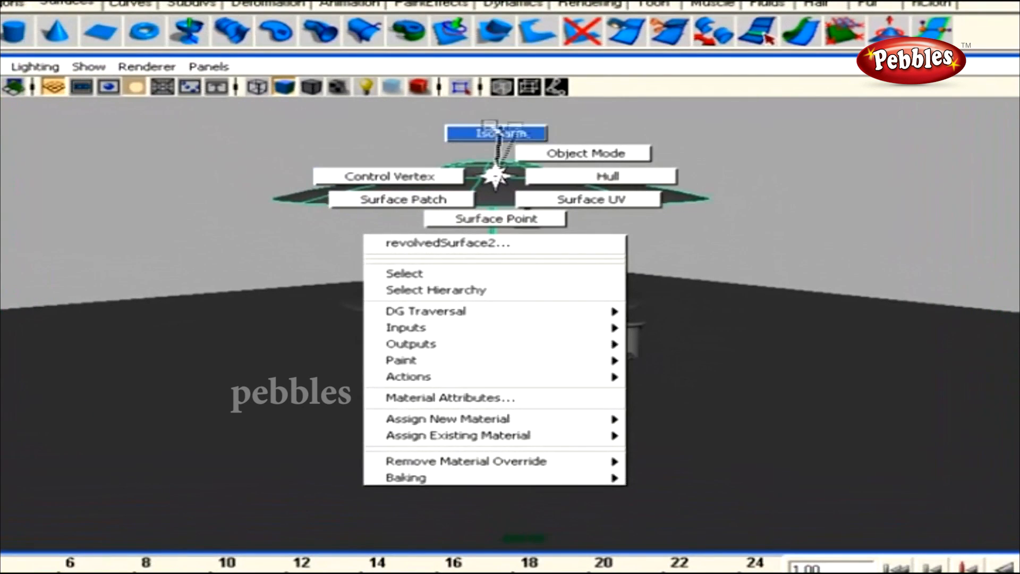
right_click_drag(500, 130, 498, 173)
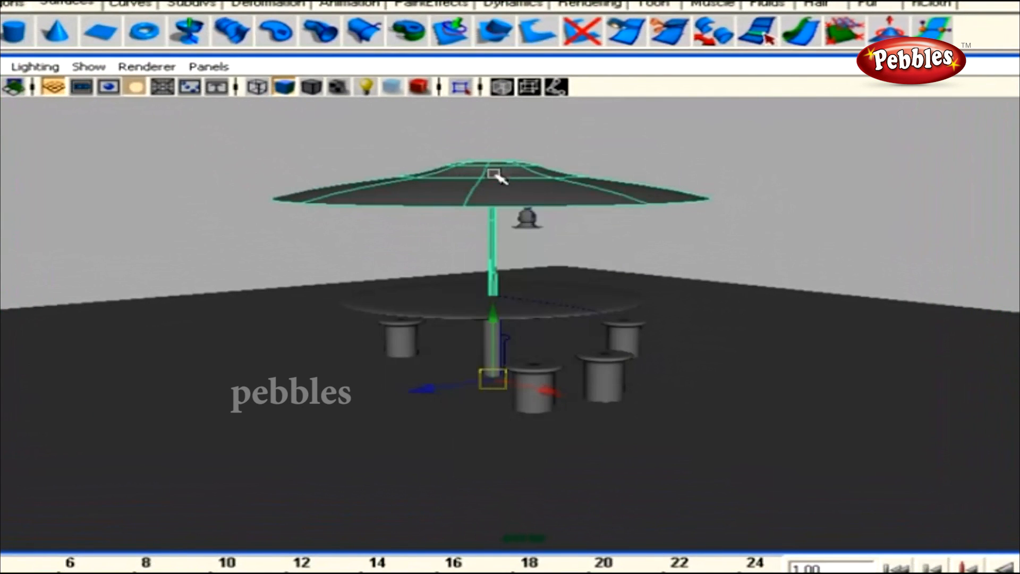
left_click(583, 307)
left_click_drag(548, 399, 562, 364)
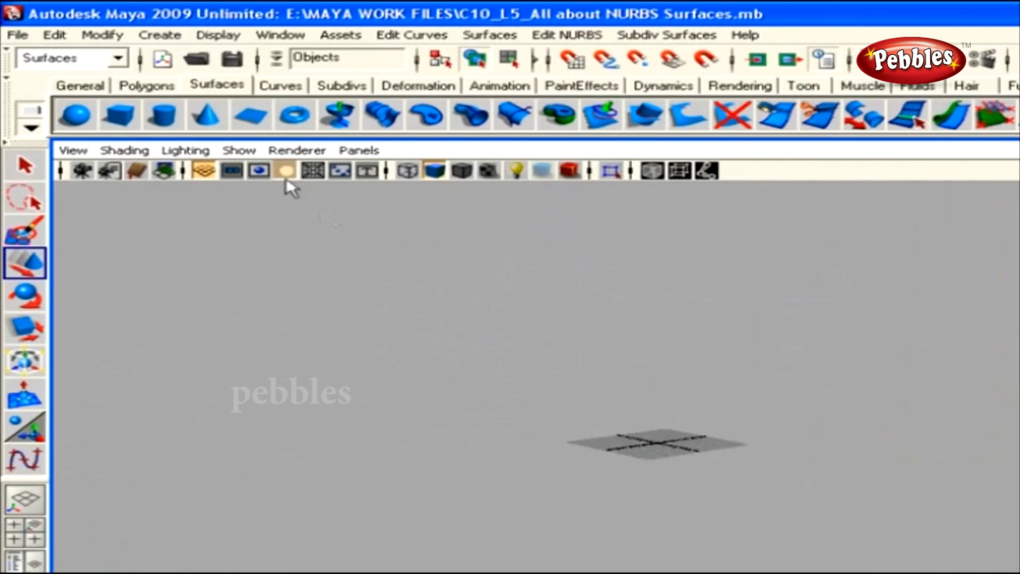
Create nurbsSphere1 at the origin from the NURBS Sphere shelf icon and bring up its marking menu
left_click(164, 35)
mouse_move(183, 62)
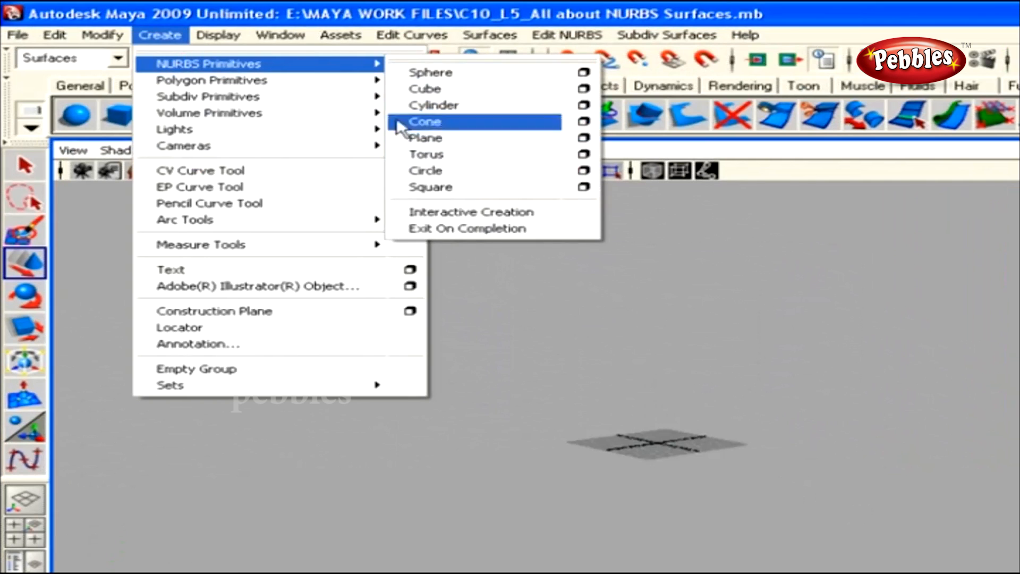
left_click(428, 73)
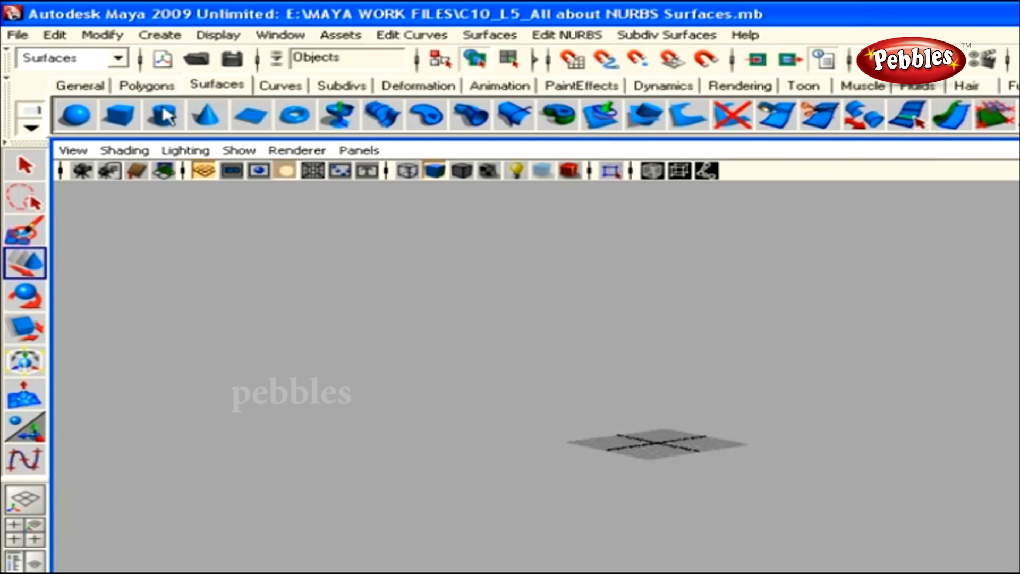
left_click(80, 114)
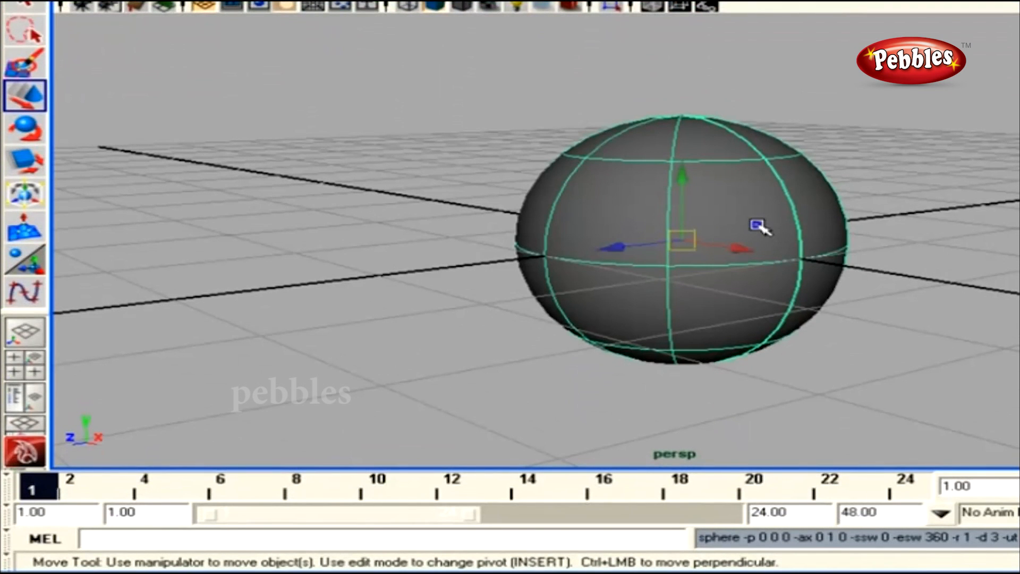
right_click(758, 226)
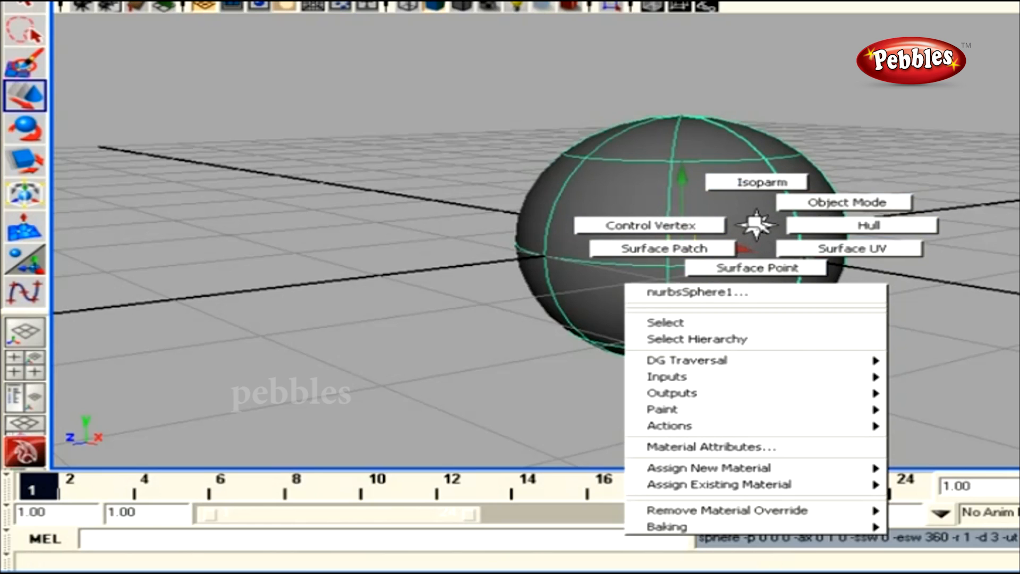
Switch the sphere to Control Vertex mode and frame it up close
right_click_drag(755, 223, 655, 225)
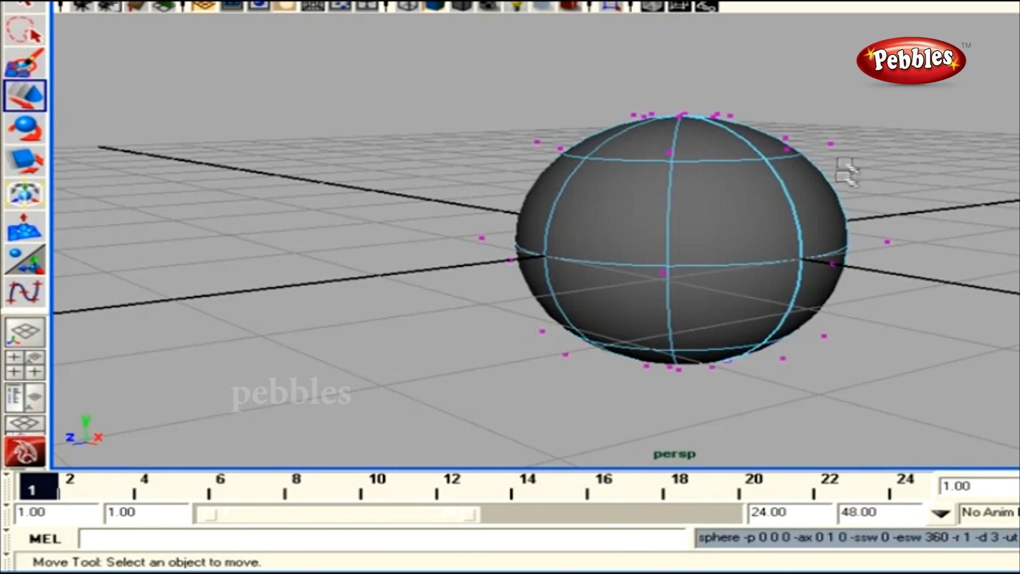
left_click_drag(781, 201, 790, 199, "alt")
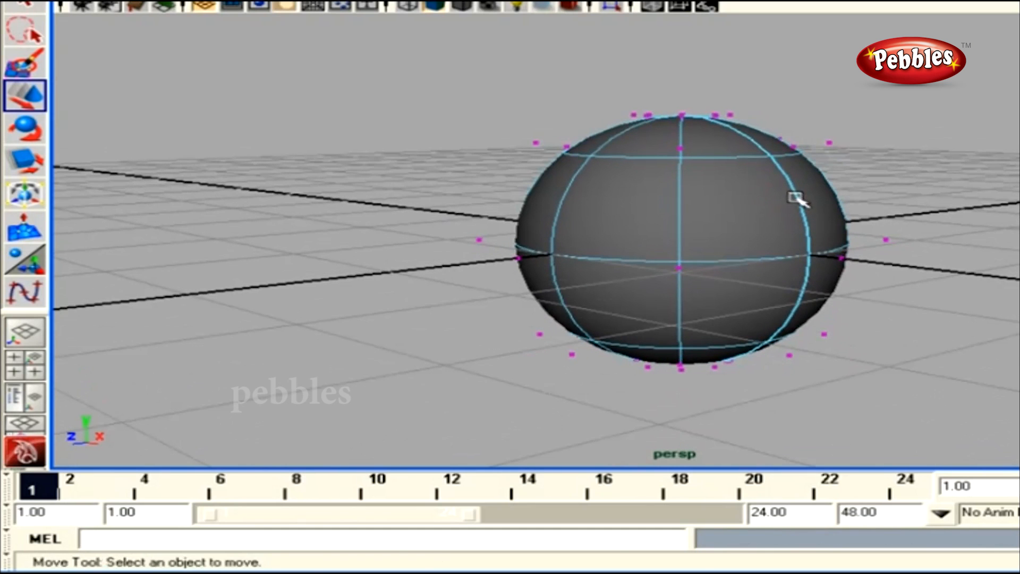
middle_click_drag(804, 170, 751, 189, "alt")
right_click_drag(751, 189, 851, 239, "alt")
left_click_drag(852, 239, 867, 207, "alt")
middle_click_drag(839, 201, 819, 223, "alt")
left_click_drag(819, 223, 835, 222, "alt")
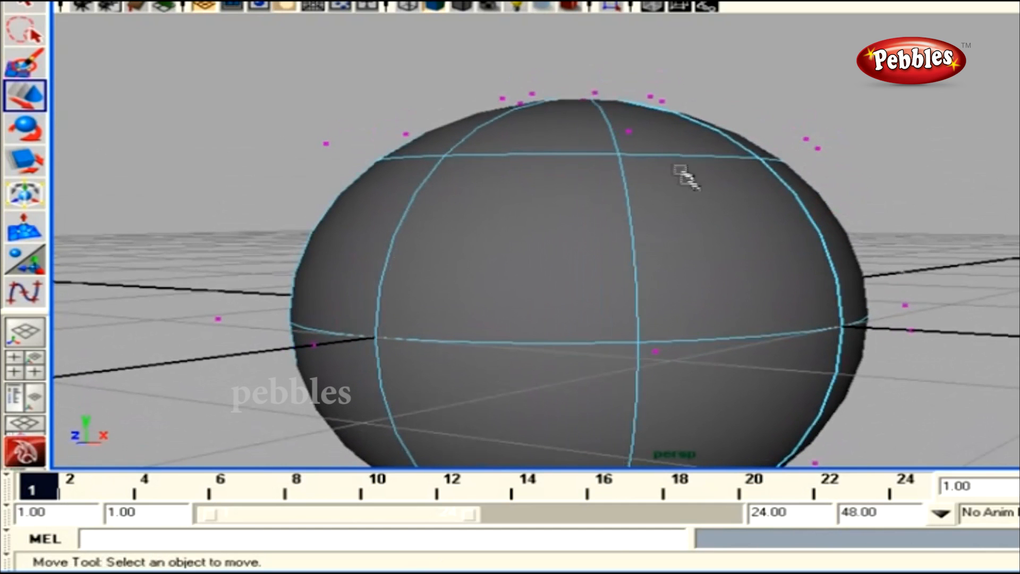
left_click_drag(795, 168, 734, 154, "alt")
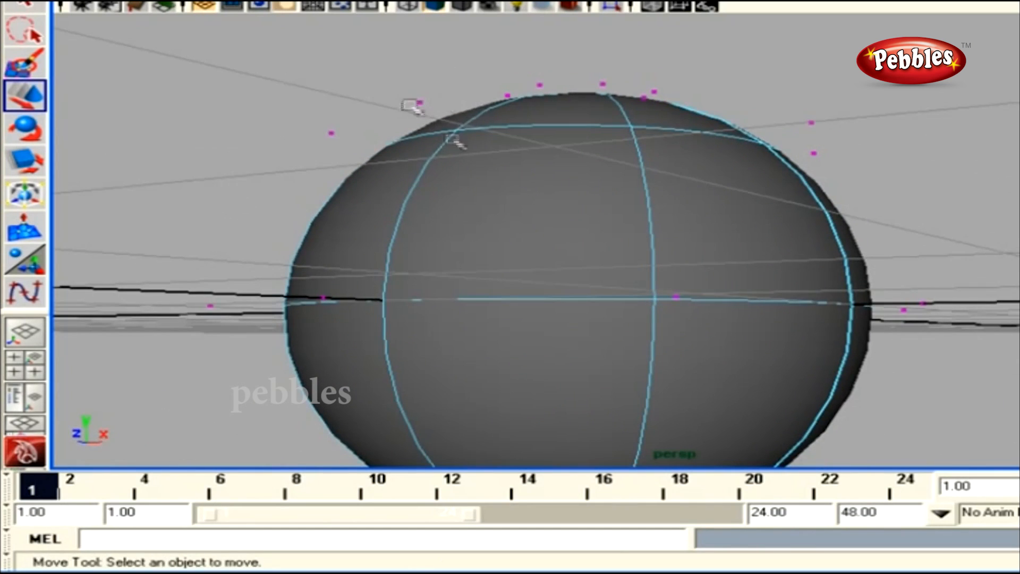
left_click_drag(412, 106, 641, 182, "alt")
right_click_drag(642, 182, 724, 218, "alt")
left_click_drag(724, 218, 760, 181, "alt")
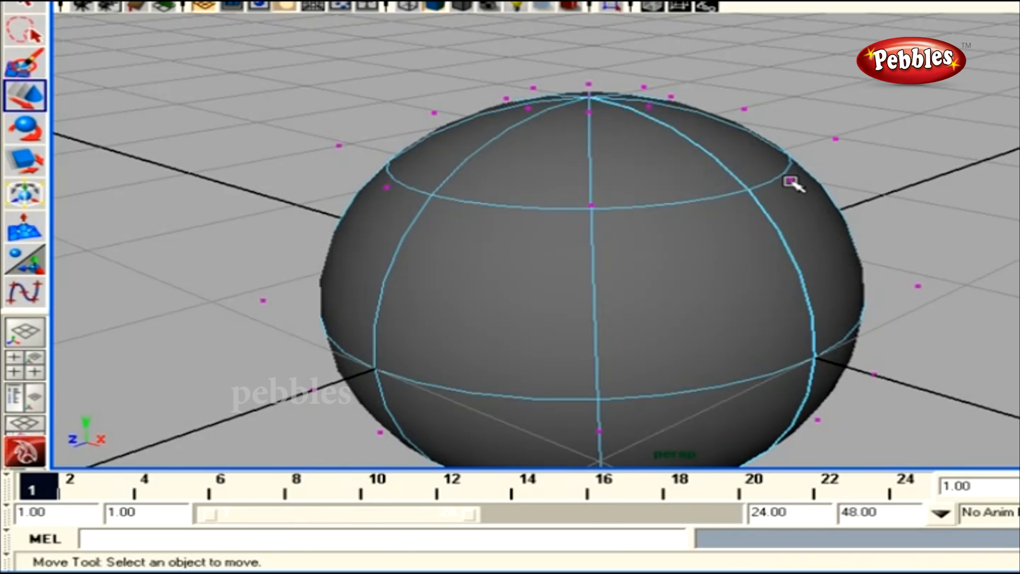
Pull one top control vertex outward along X to 0.667, bulging the sphere
left_click(836, 136)
left_click_drag(882, 149, 909, 120)
right_click_drag(917, 200, 834, 199, "alt")
left_click_drag(834, 198, 784, 184, "alt")
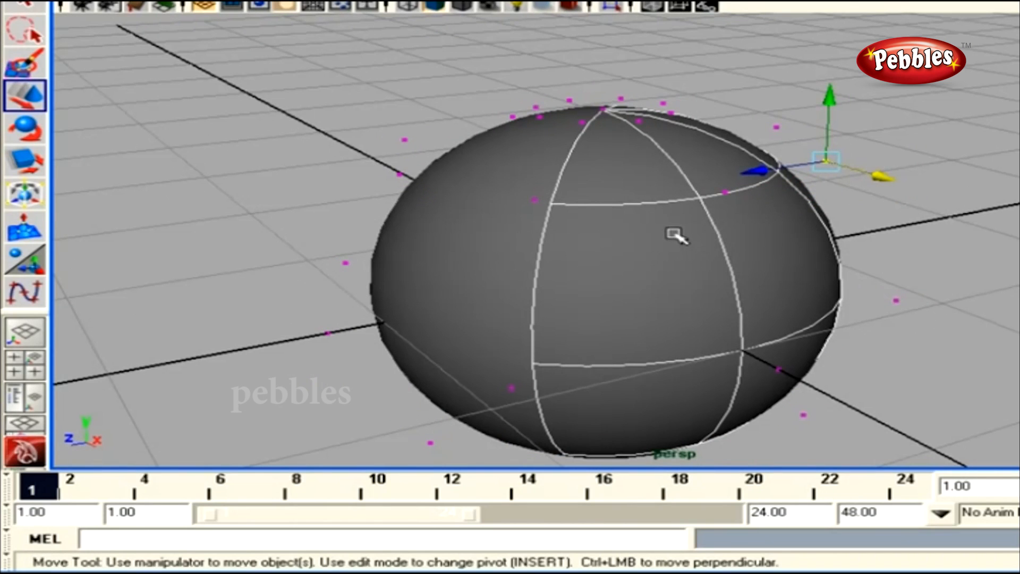
In Isoparm mode, pick the top latitude isoparm, then two vertical isoparms
right_click_drag(674, 234, 664, 191)
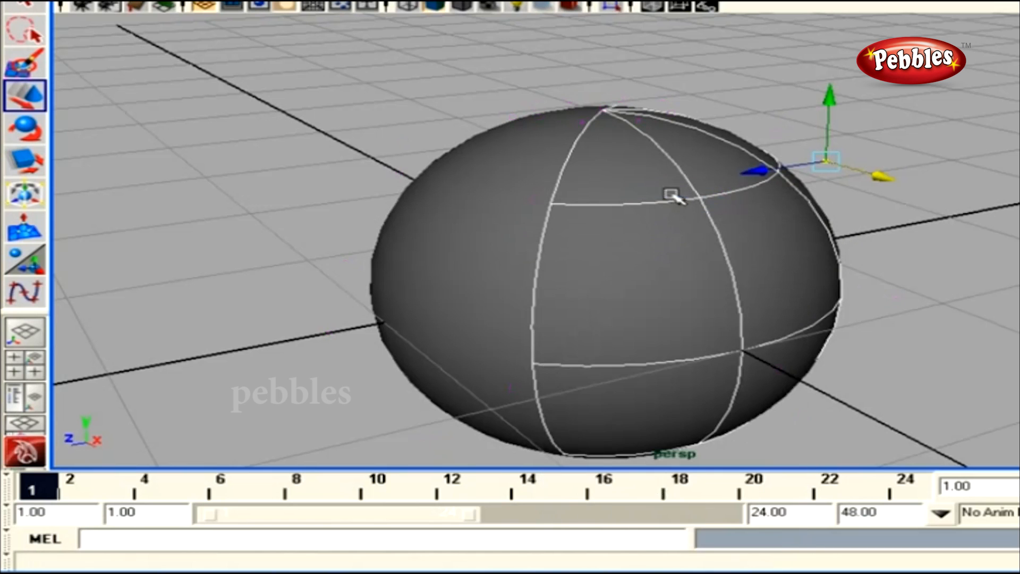
left_click(661, 203)
left_click_drag(710, 221, 792, 252, "alt")
right_click_drag(792, 252, 707, 205, "alt")
left_click(677, 205)
left_click_drag(670, 217, 717, 225, "alt")
left_click(586, 217)
left_click_drag(588, 216, 632, 197, "alt")
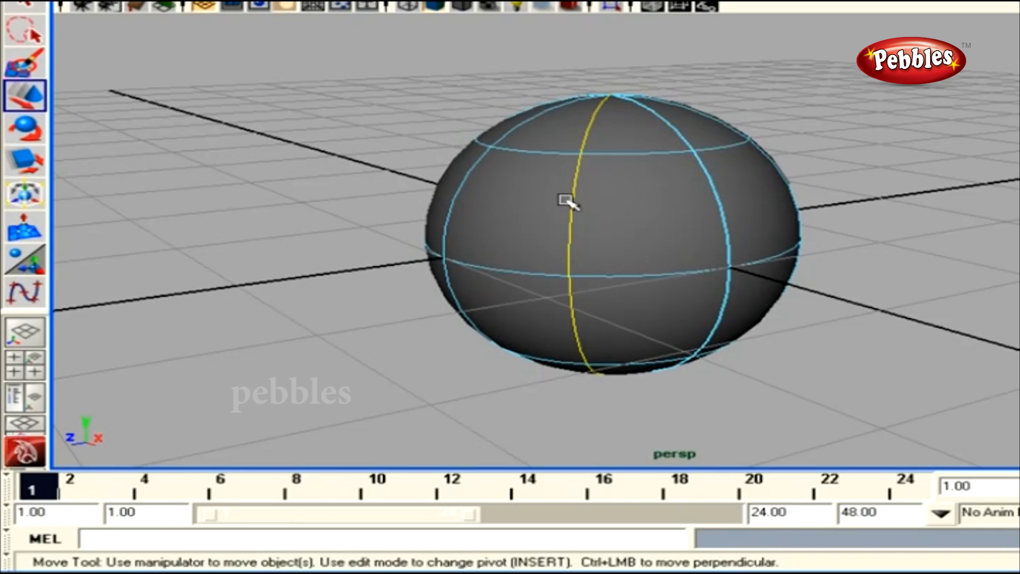
Select three surface patches, then return to Isoparm mode and pick the top latitude isoparm
right_click(643, 185)
right_click_drag(643, 184, 616, 207)
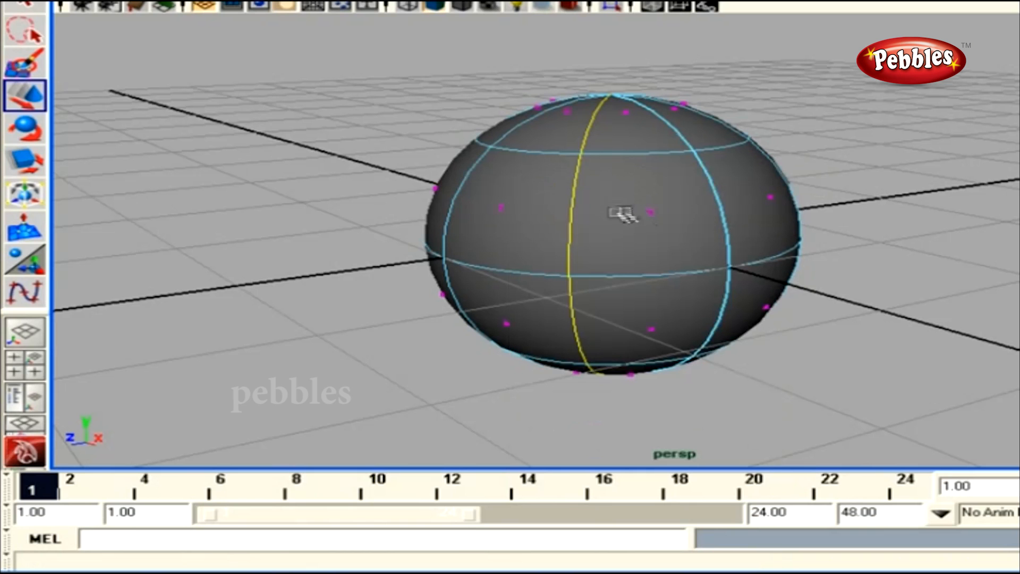
left_click(654, 216)
left_click_drag(659, 217, 616, 207, "alt")
left_click(708, 198)
left_click_drag(710, 199, 668, 198, "alt")
left_click(772, 201)
left_click_drag(781, 200, 730, 200, "alt")
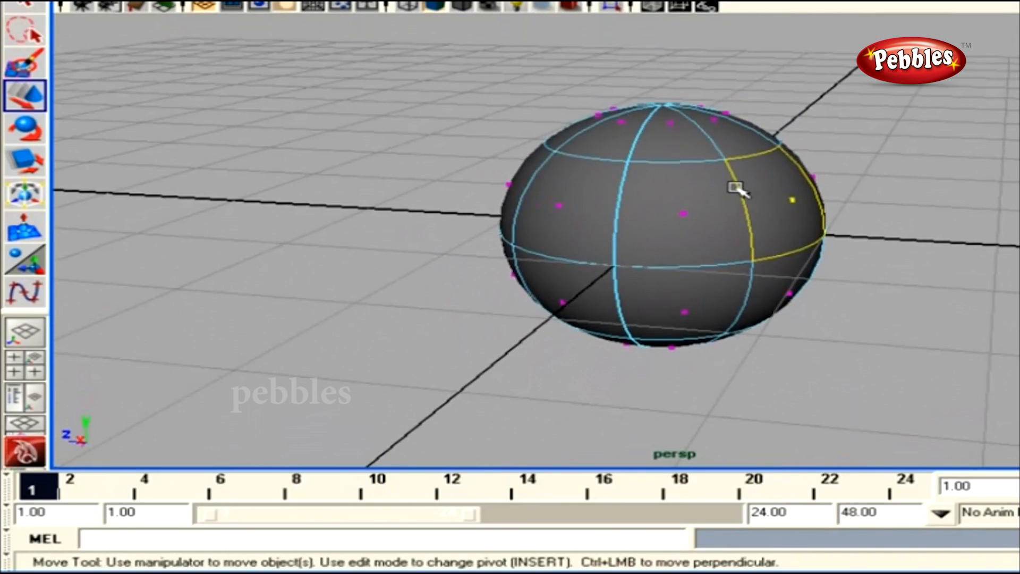
right_click_drag(735, 186, 728, 153)
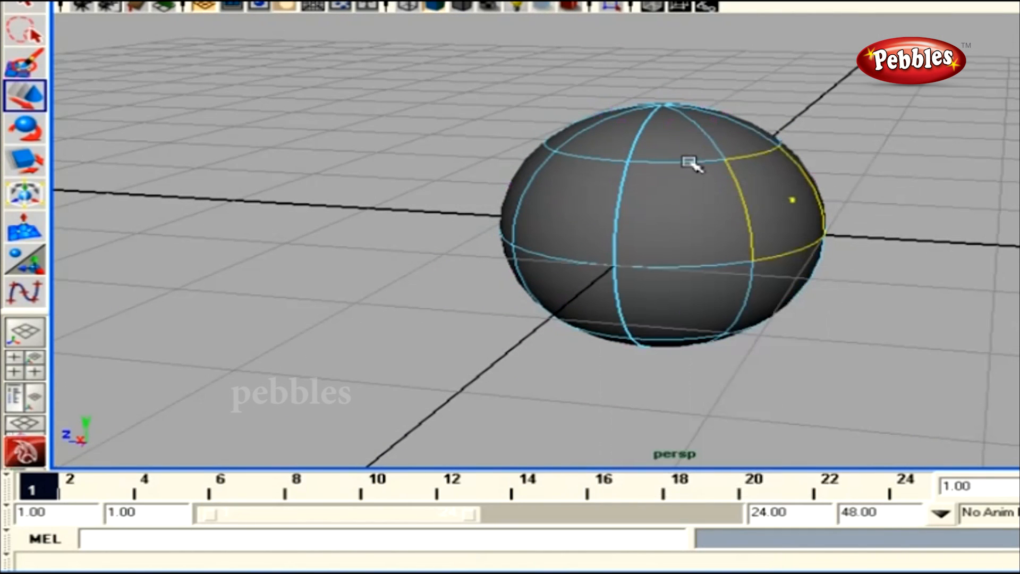
left_click(689, 162)
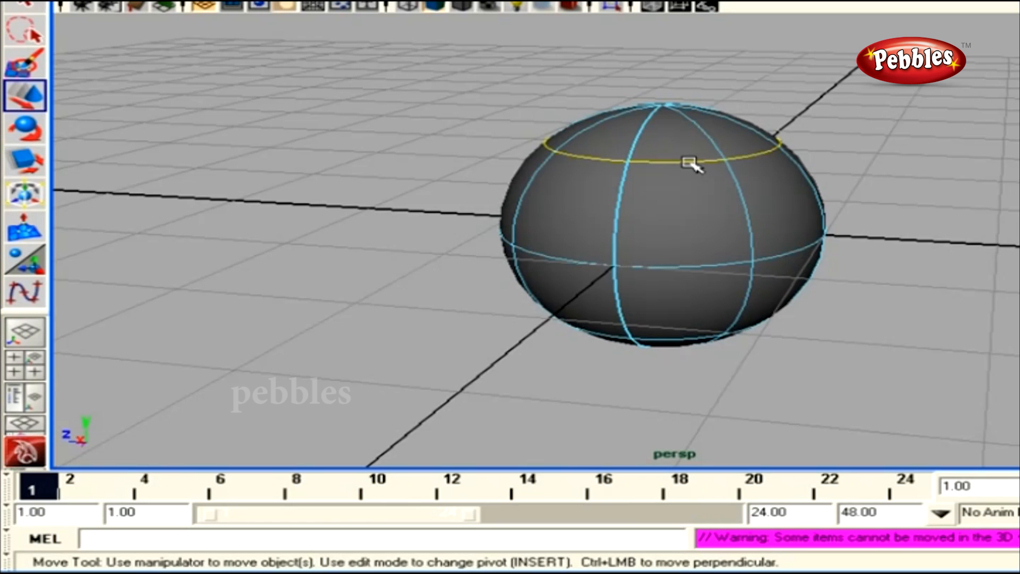
Switch the sphere to Hull mode and select one hull row
right_click(689, 163)
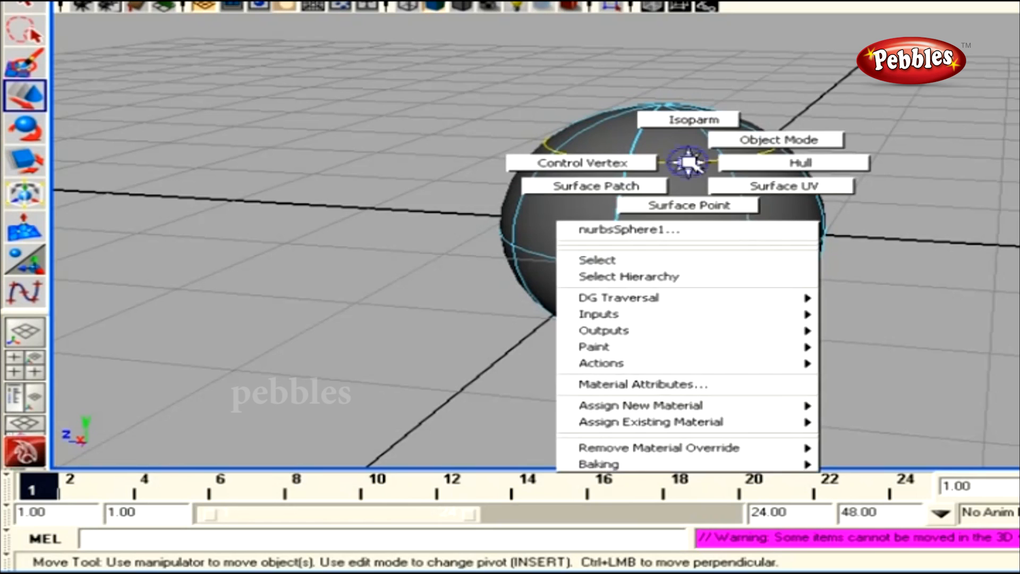
left_click(733, 159)
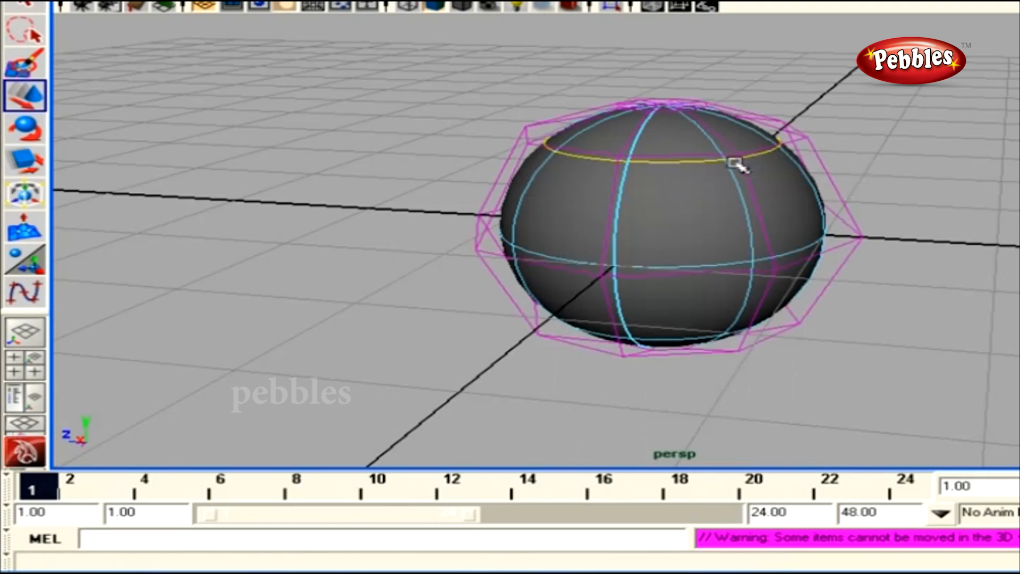
key("ctrl+z")
left_click(754, 192)
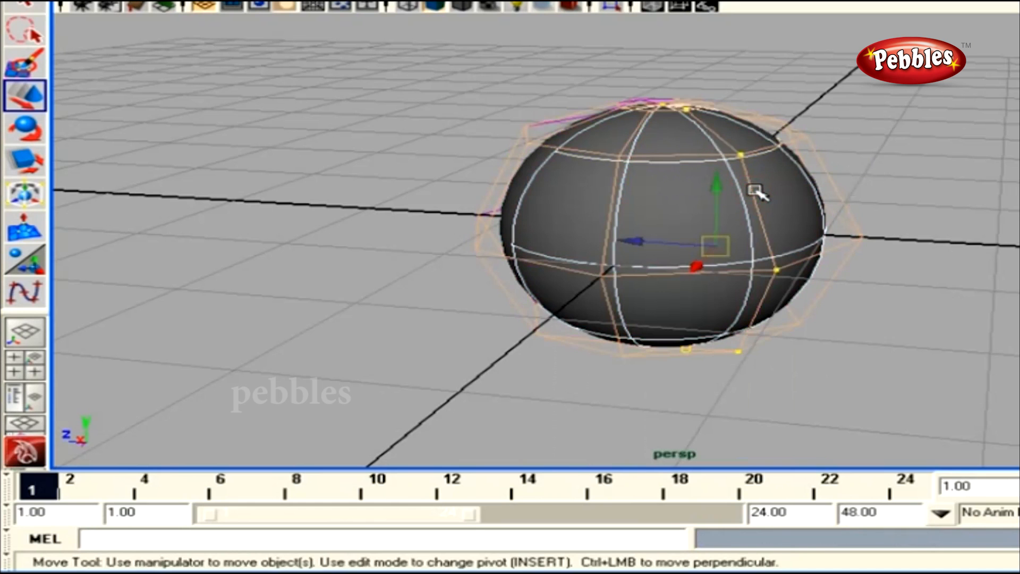
Move hull row cv[3][0:7] 0.201 along Z, slightly deforming the sphere
left_click_drag(717, 151, 729, 153, "alt")
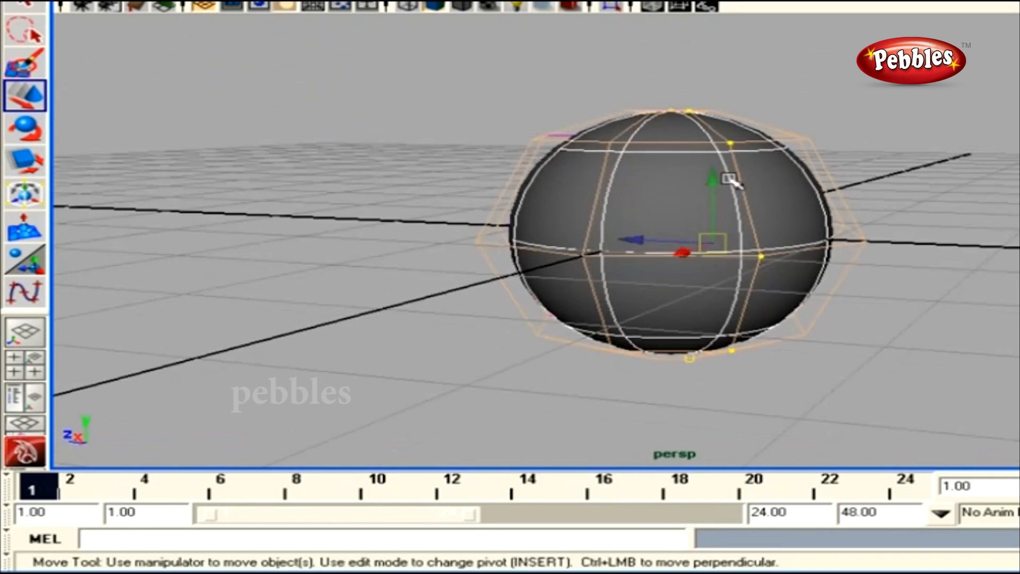
left_click_drag(725, 321, 749, 308, "alt")
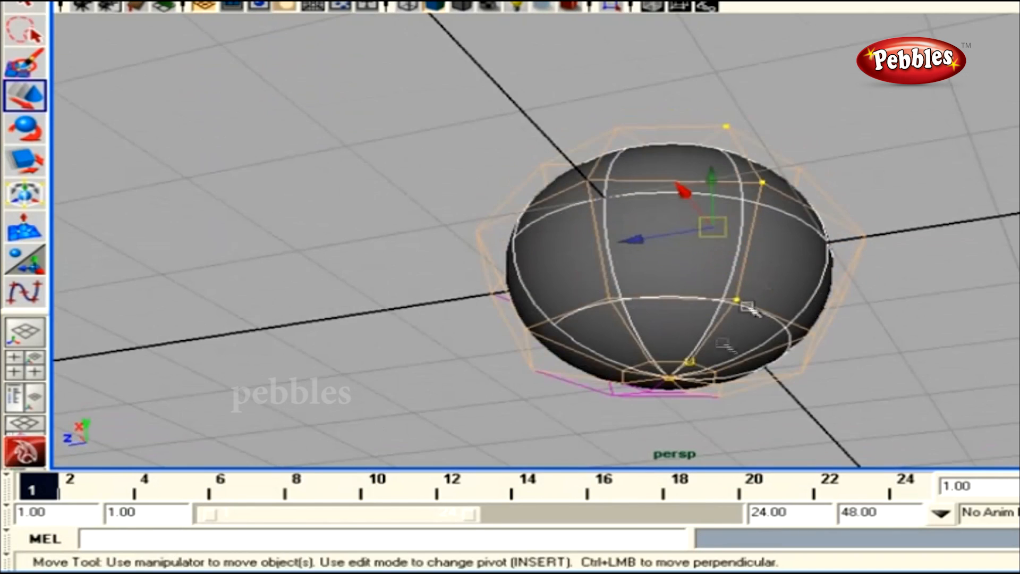
left_click_drag(758, 269, 769, 221, "alt")
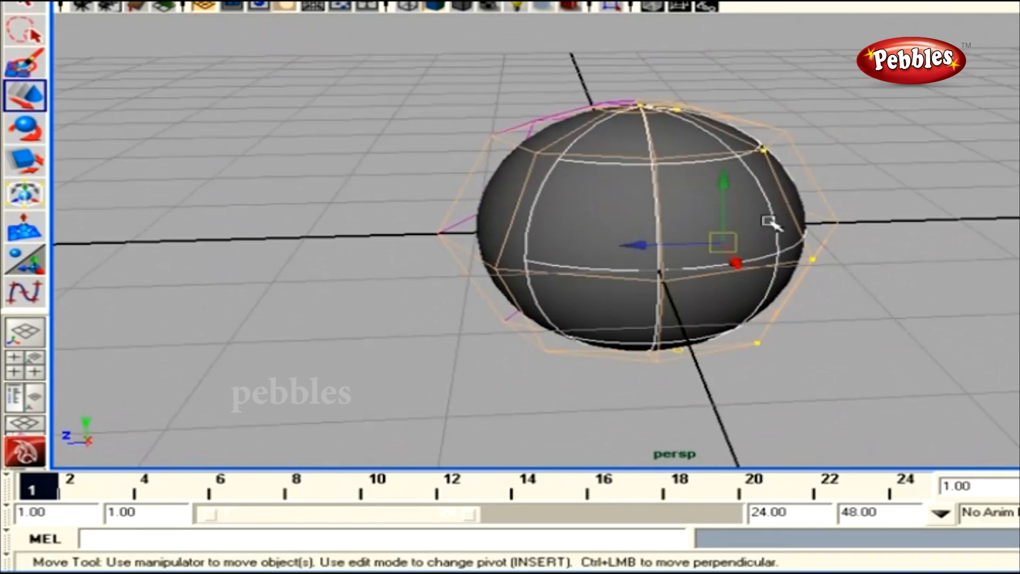
left_click_drag(694, 289, 824, 271, "alt")
left_click_drag(538, 287, 496, 314, "alt")
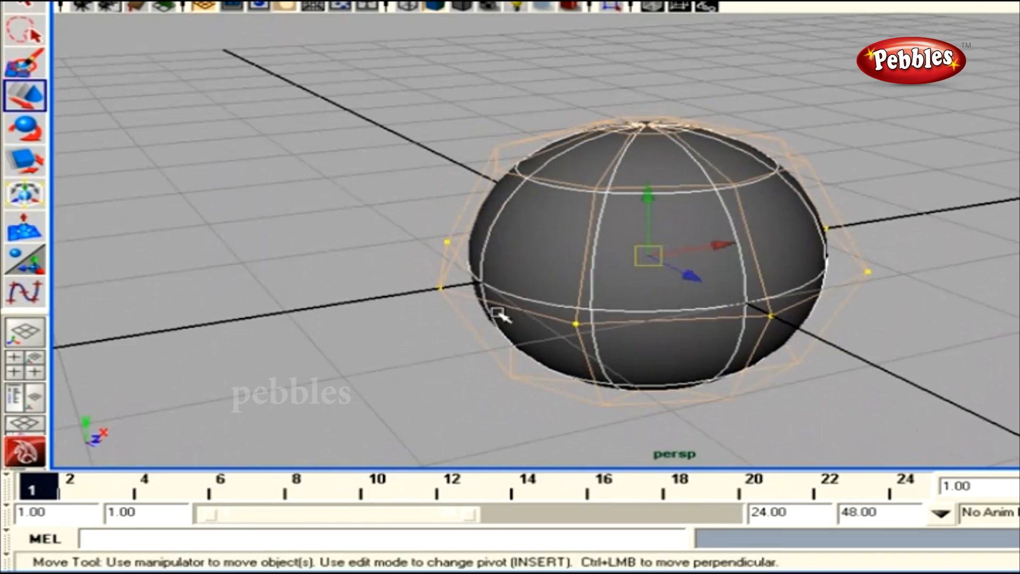
left_click_drag(774, 296, 425, 253, "alt")
mouse_move(499, 269)
left_mouse_down()
mouse_move(630, 269)
mouse_move(498, 277)
left_mouse_up()
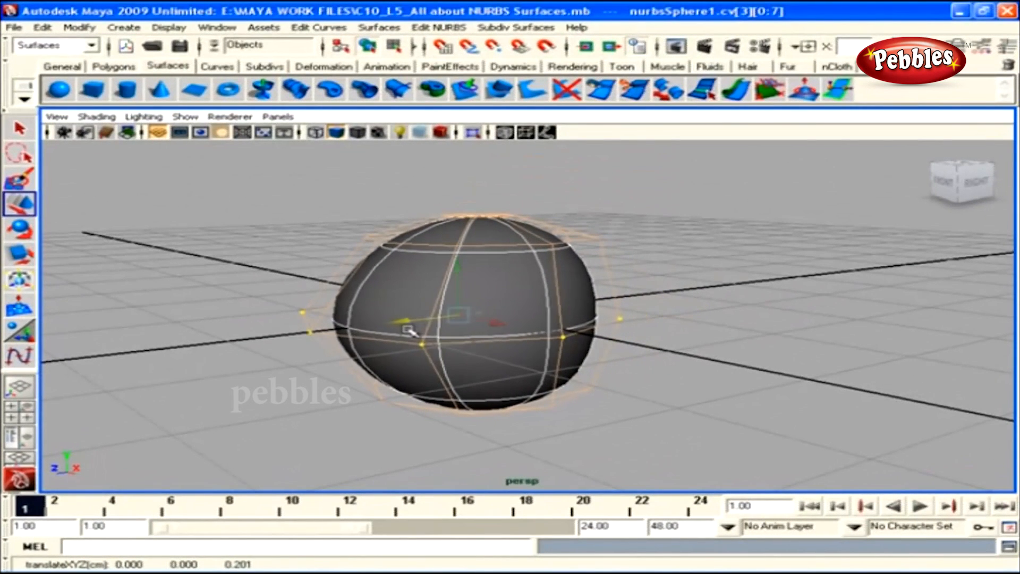
right_click(510, 300)
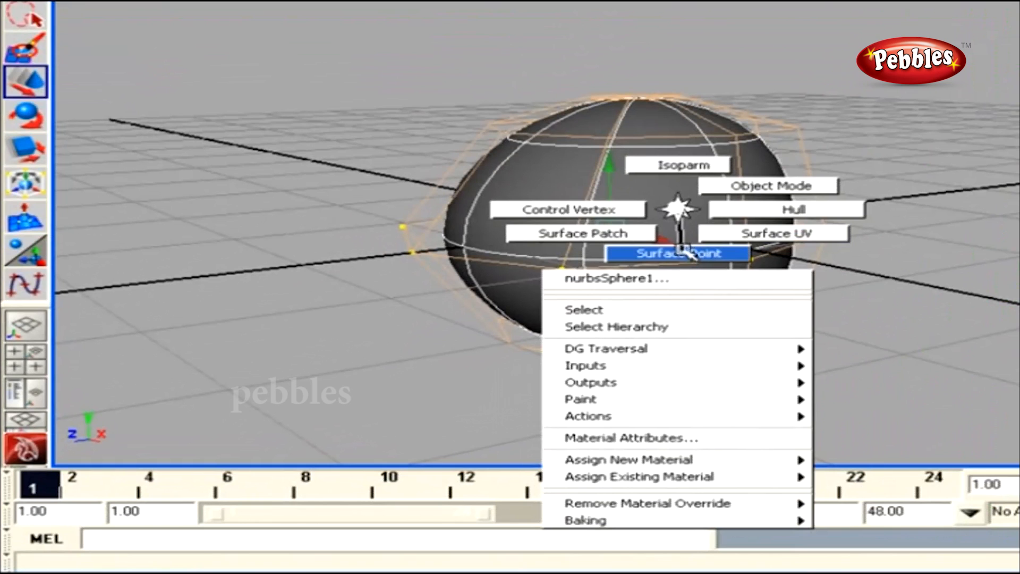
right_click_drag(677, 208, 677, 210)
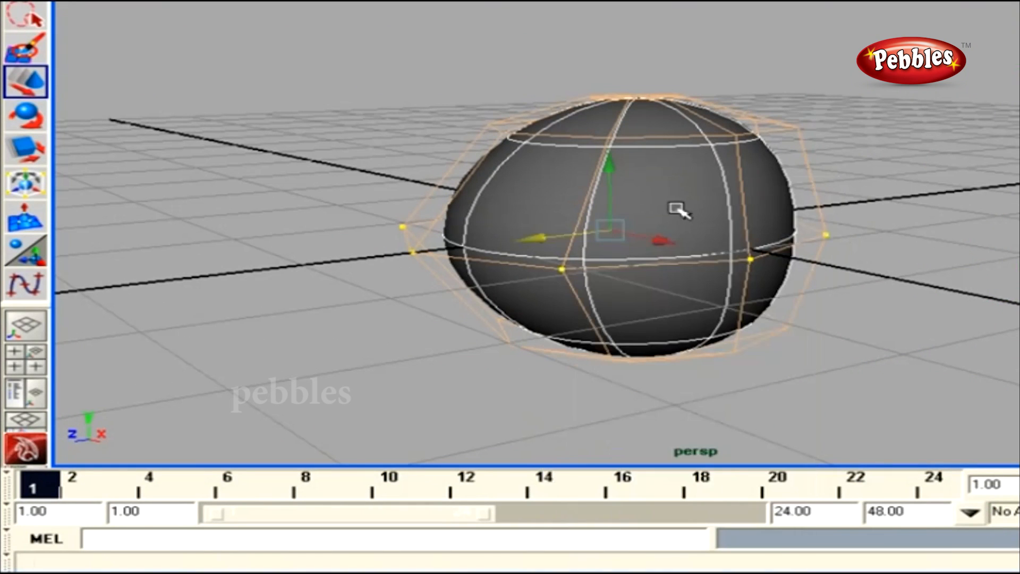